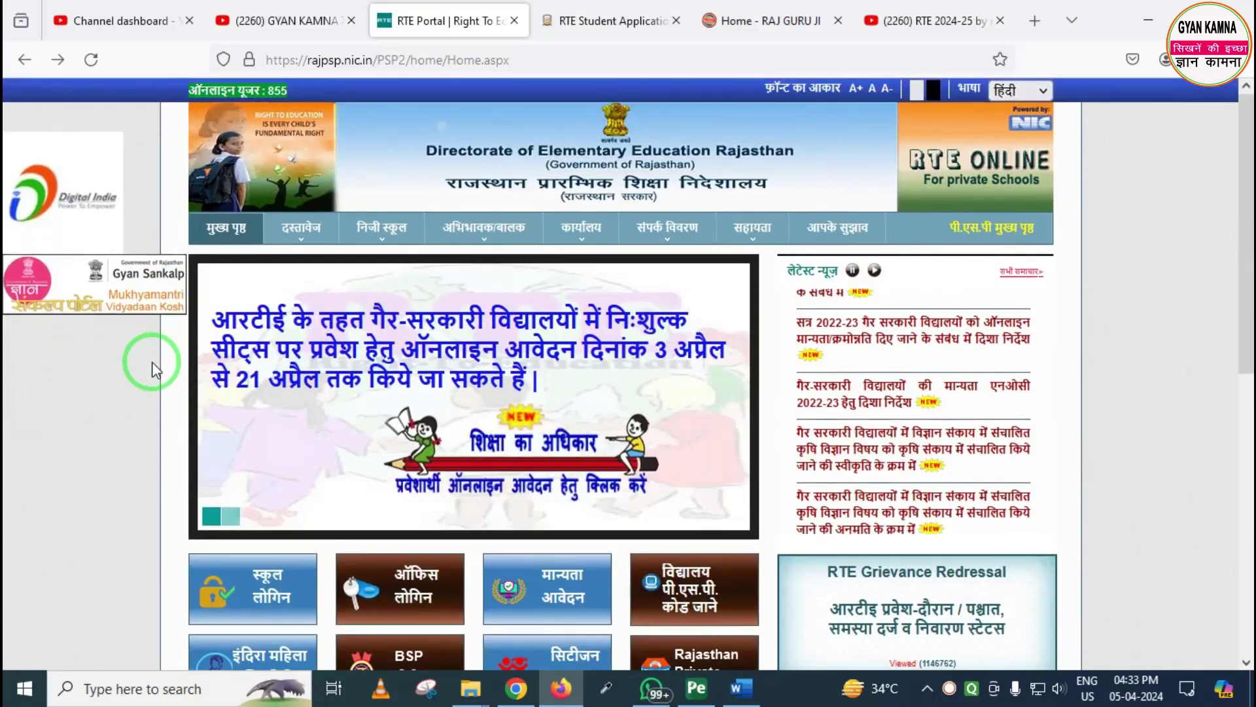
Skim the RTE student application page, then switch to the GYAN KAMNA YouTube channel tab
key(ctrl+Tab)
scroll(553, 275, down, 5)
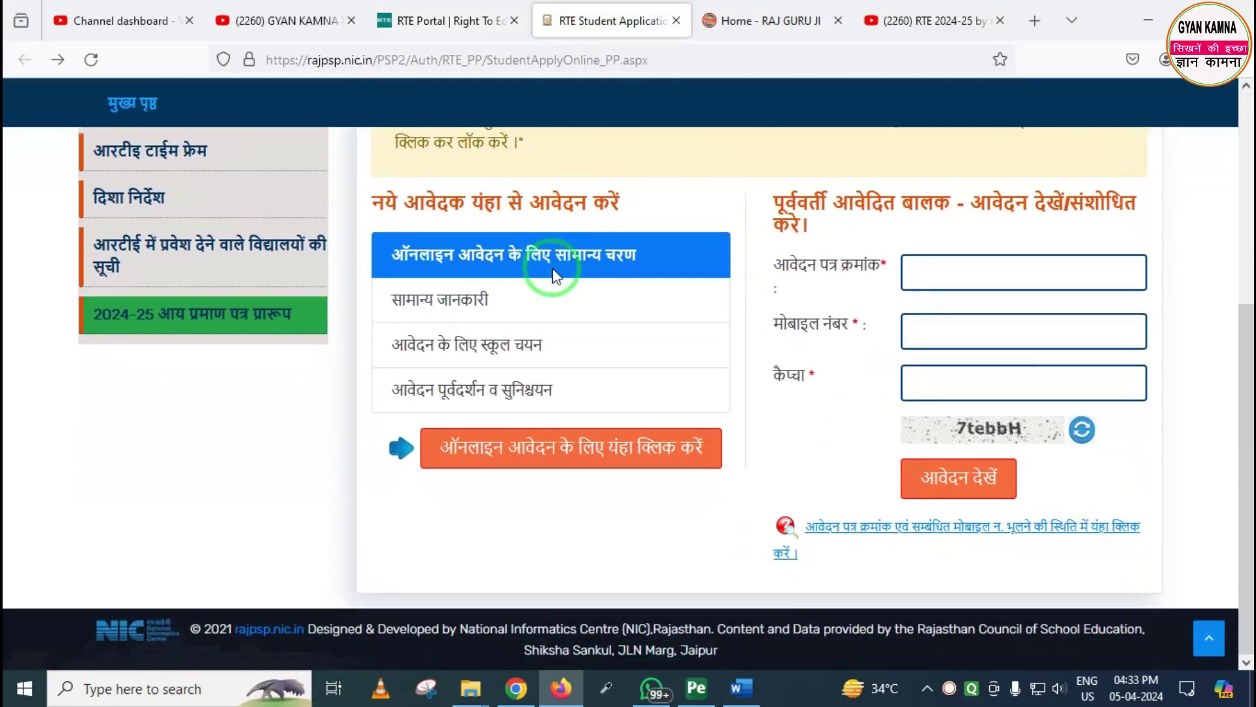
scroll(553, 275, up, 5)
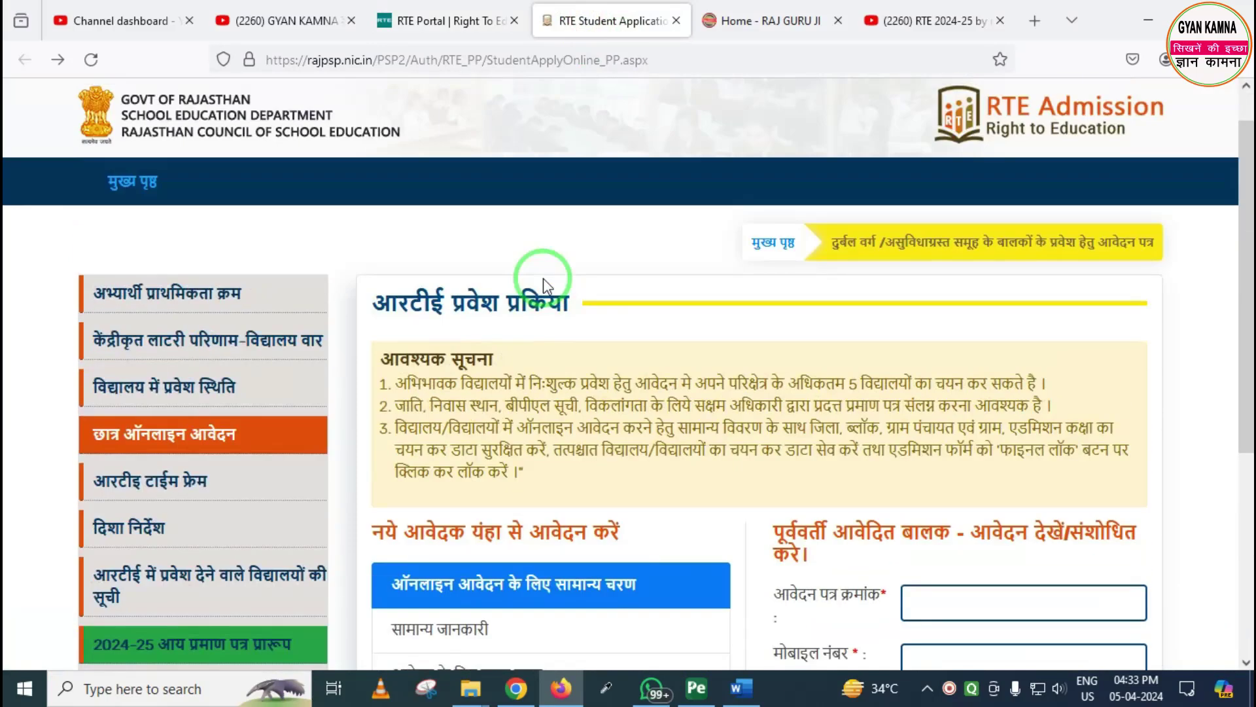
click(259, 23)
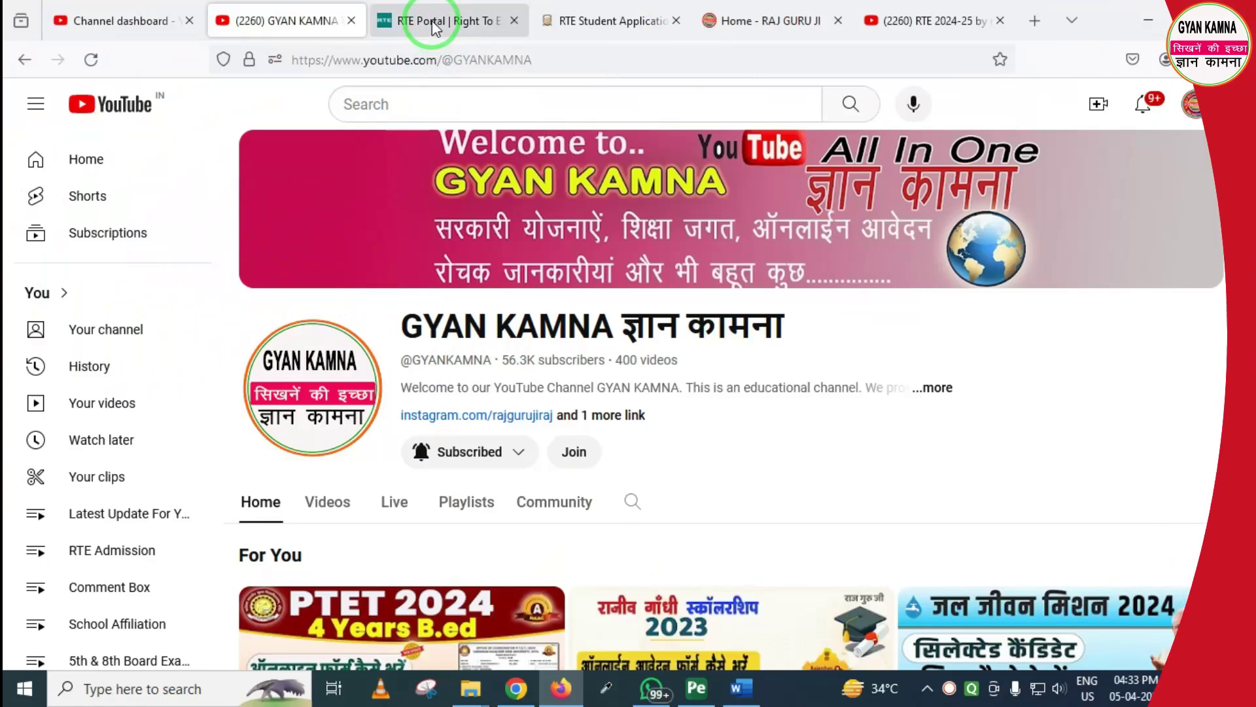
Switch back to the 'RTE Portal | Right To Education' home page tab
click(433, 23)
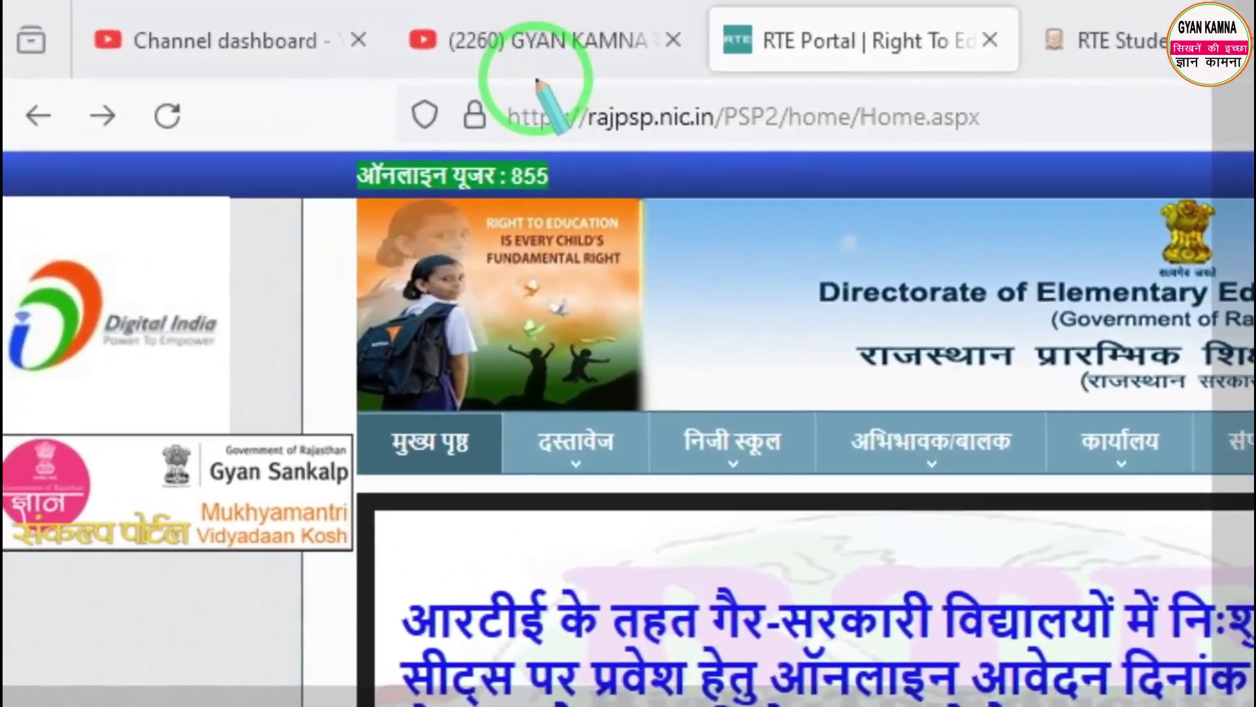
Scroll the home page to Quick Links and open 'छात्र ऑनलाइन आवेदन' in a new tab
drag(500, 73, 727, 179)
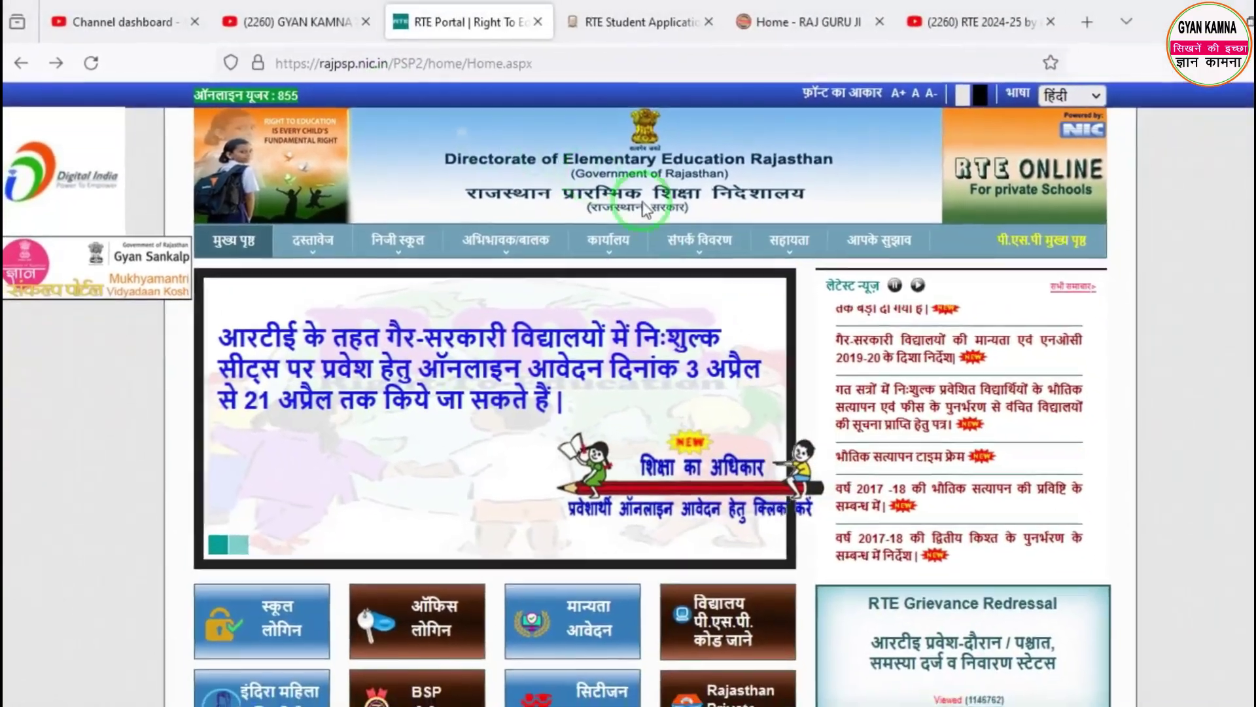
scroll(785, 366, down, 3)
scroll(804, 507, up, 1)
scroll(804, 507, up, 2)
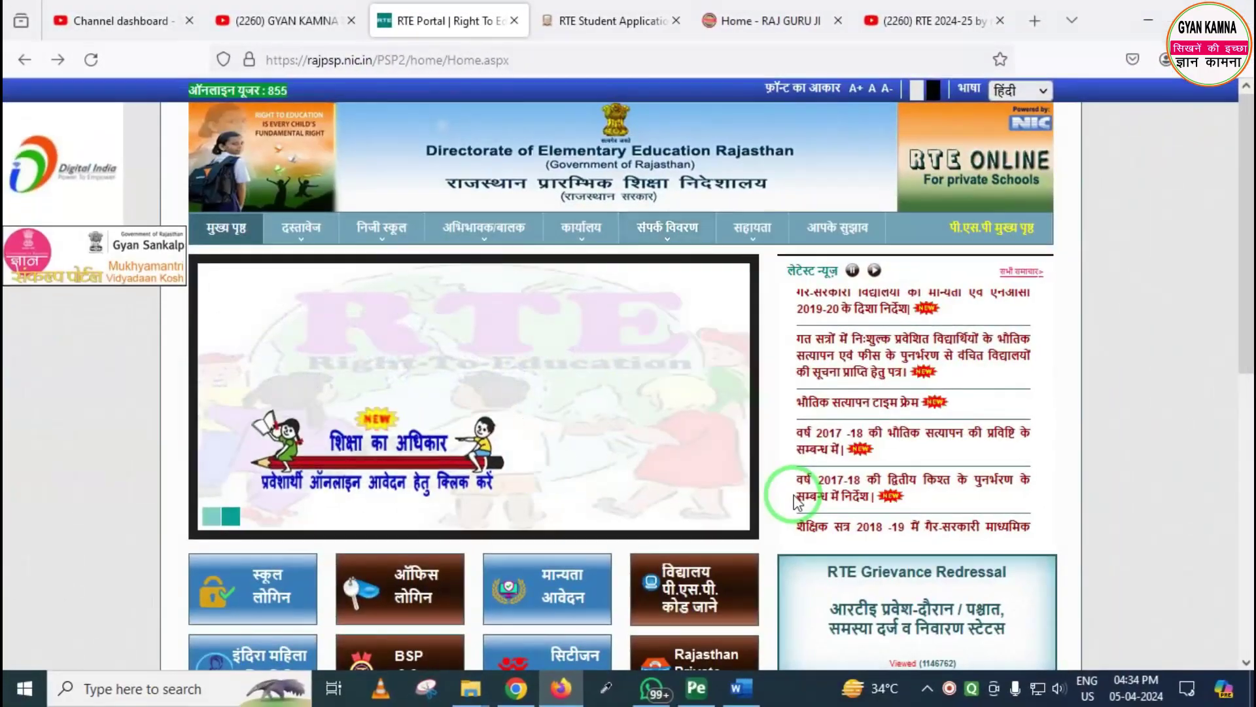
scroll(708, 434, down, 6)
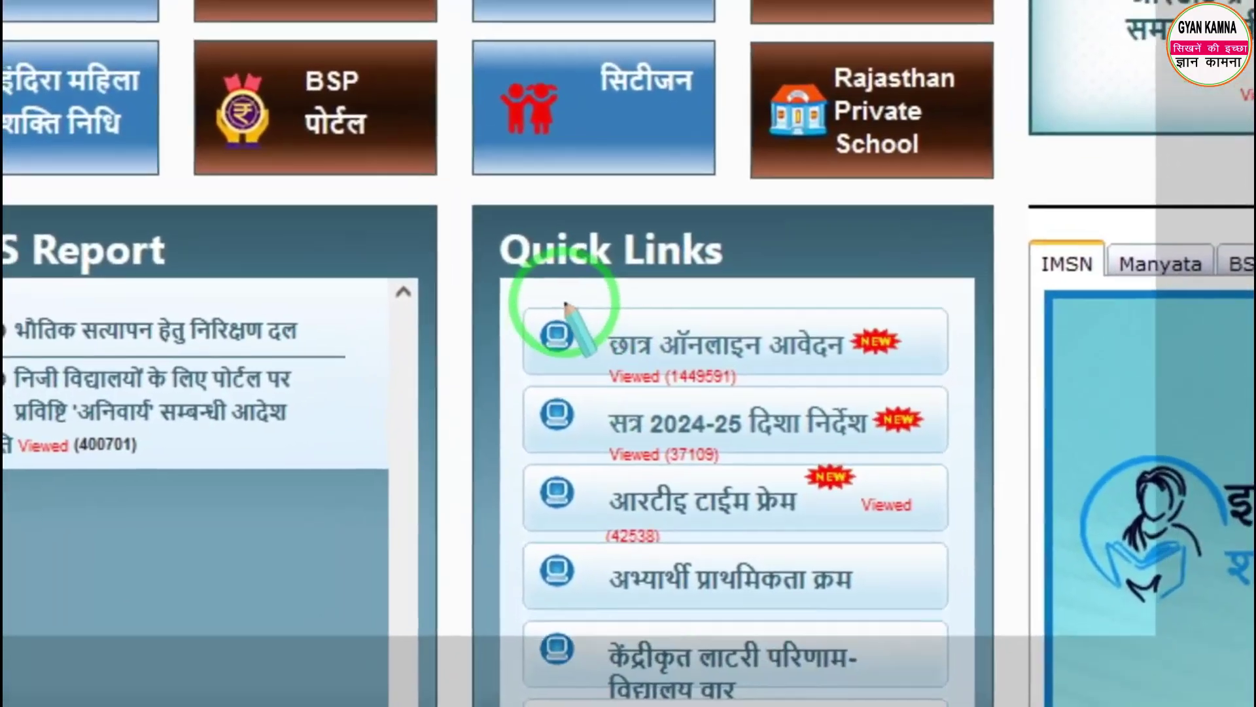
mouse_move(566, 305)
mouse_down()
mouse_move(693, 372)
mouse_move(969, 399)
mouse_up()
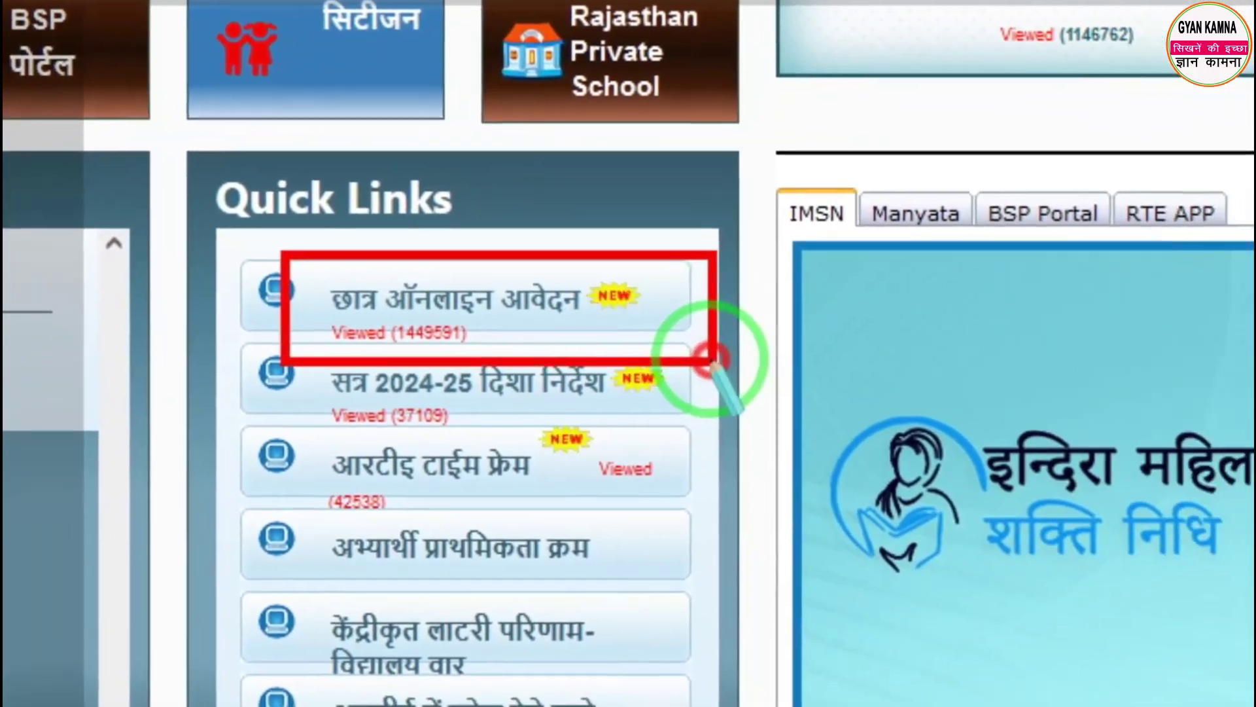
key(Escape)
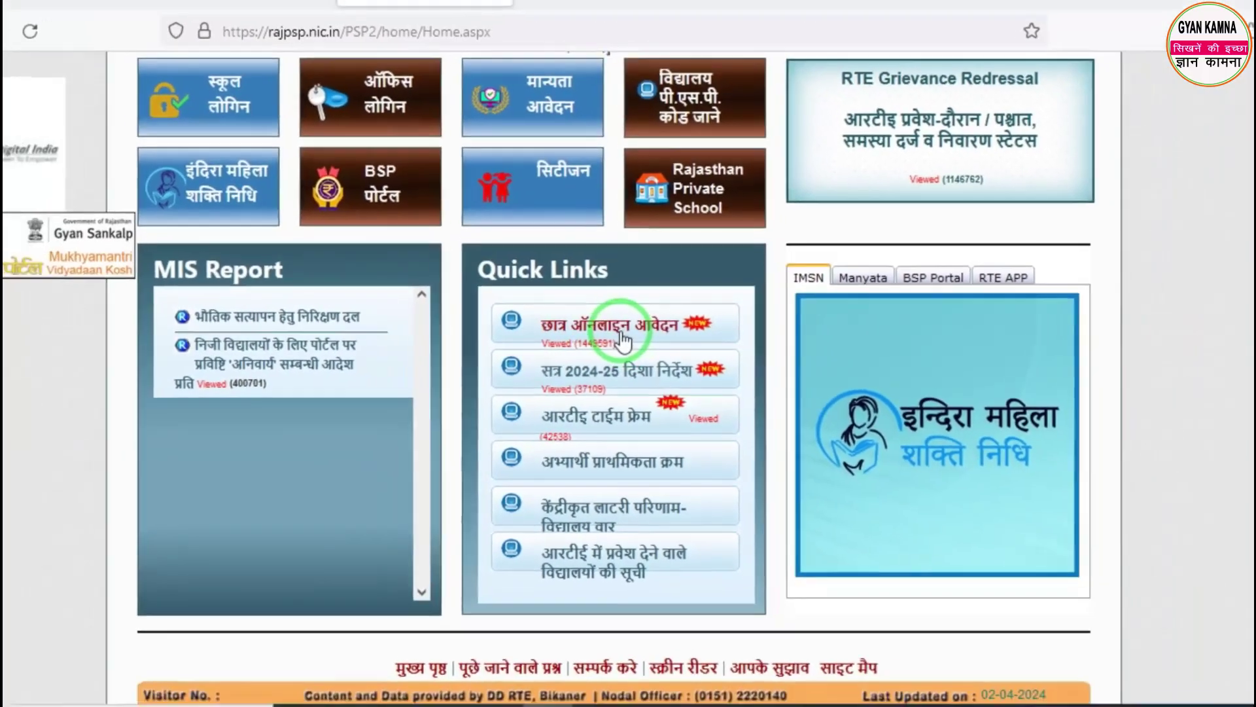
middle_click(622, 336)
On the student application tab, start a new online application via 'ऑनलाइन आवेदन के लिए यंहा क्लिक करें'
click(590, 23)
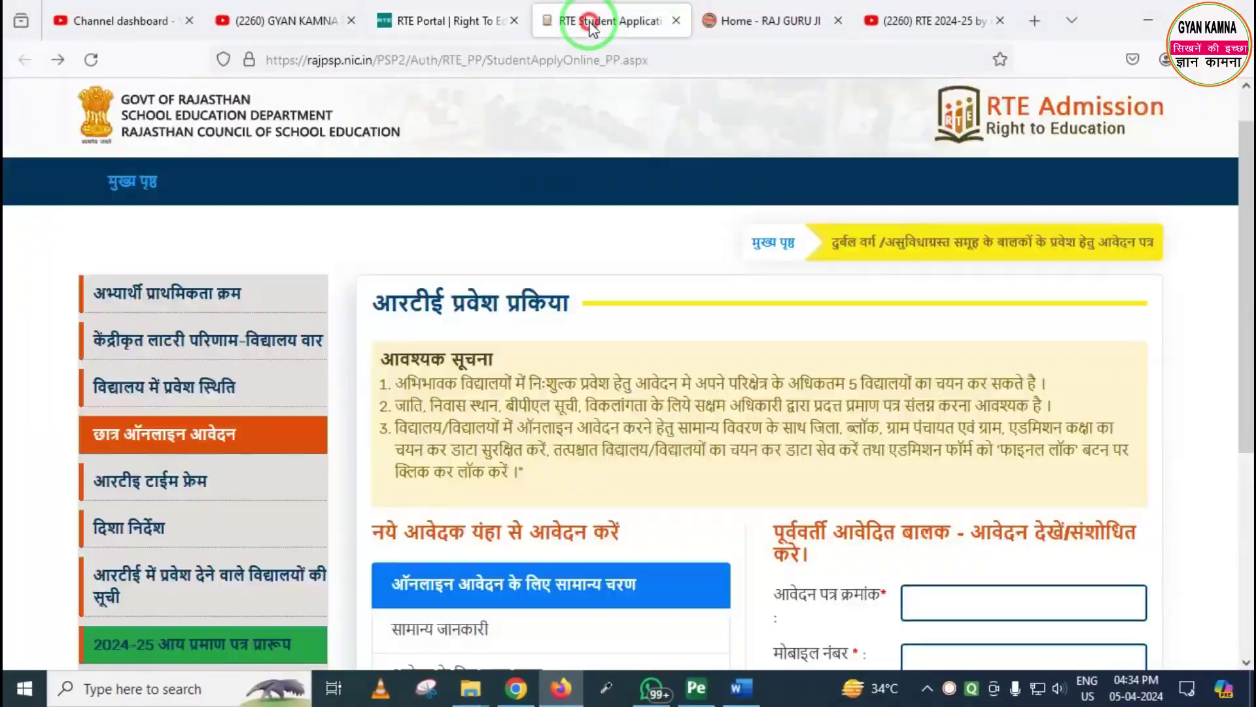
scroll(262, 297, down, 4)
scroll(210, 257, up, 2)
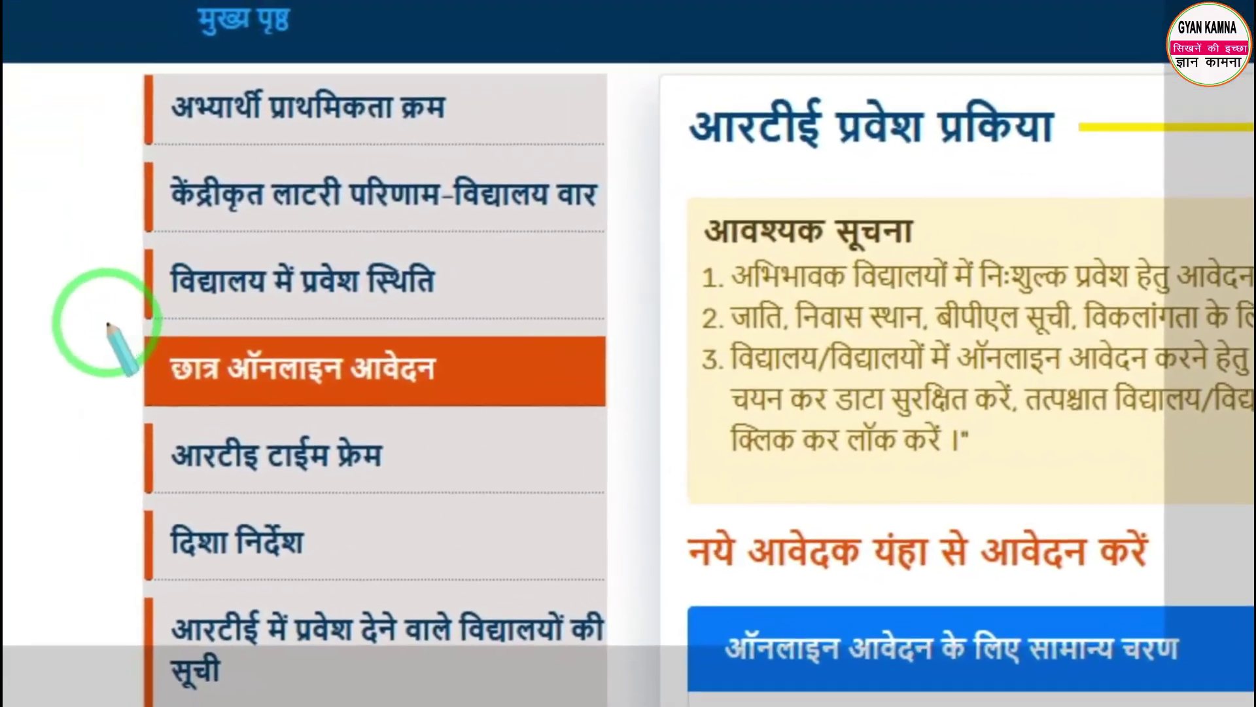
drag(58, 268, 232, 329)
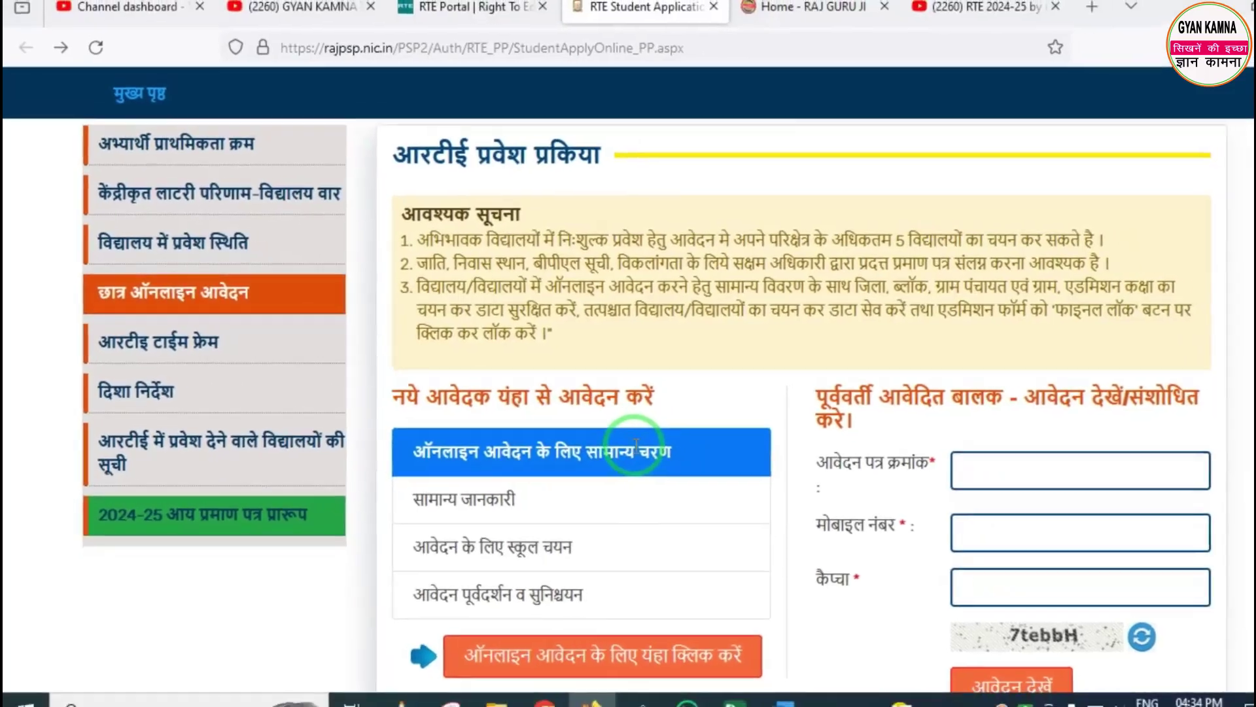
scroll(569, 481, down, 3)
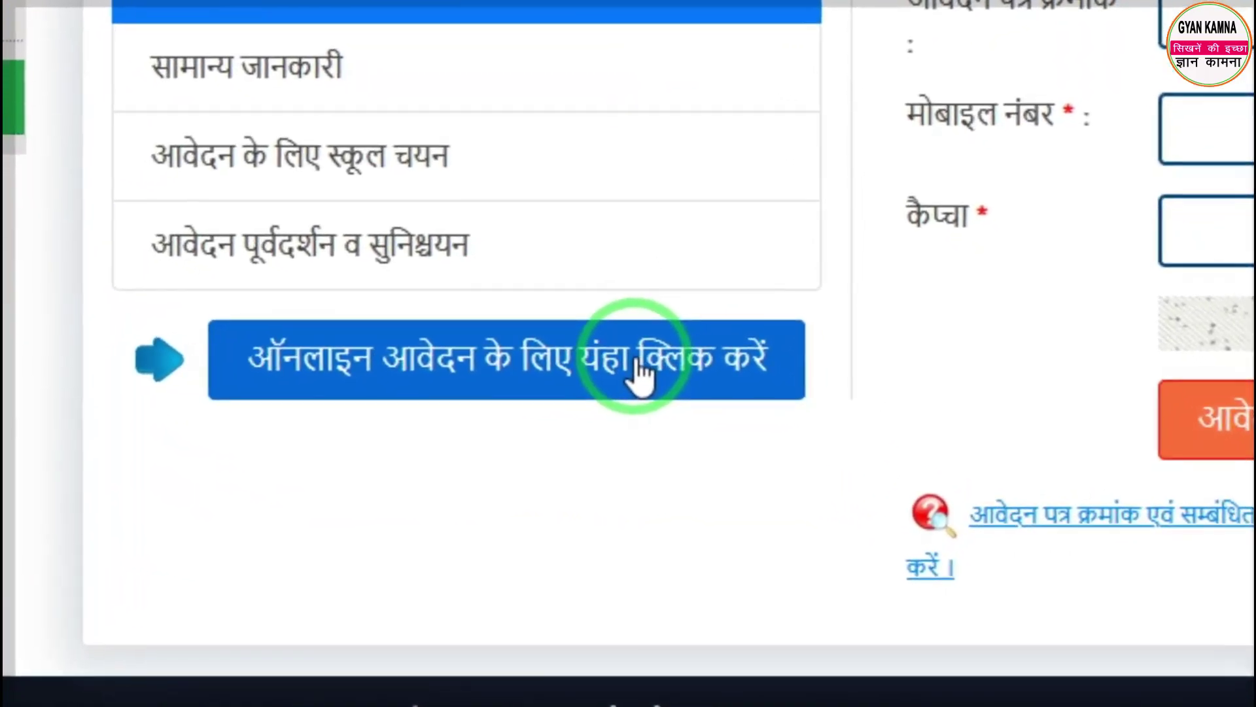
click(639, 377)
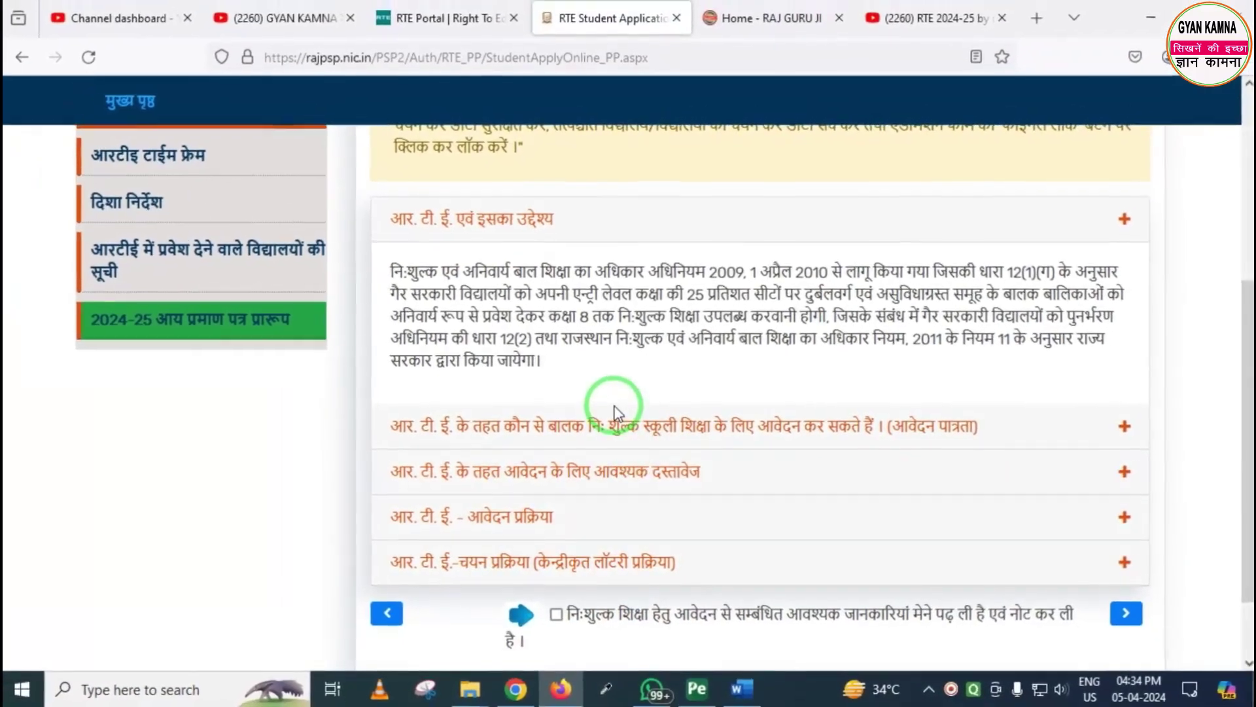
Tick the RTE information declaration and continue to the application form
scroll(615, 412, up, 3)
scroll(630, 363, down, 3)
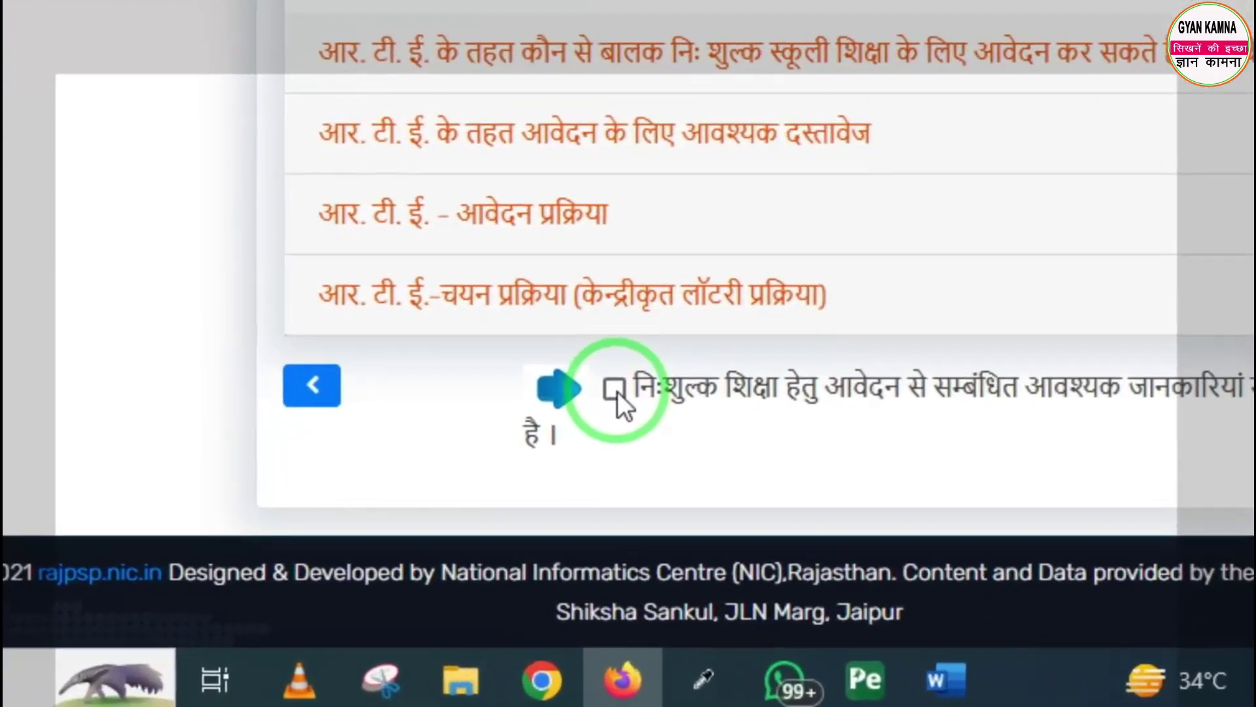
click(556, 523)
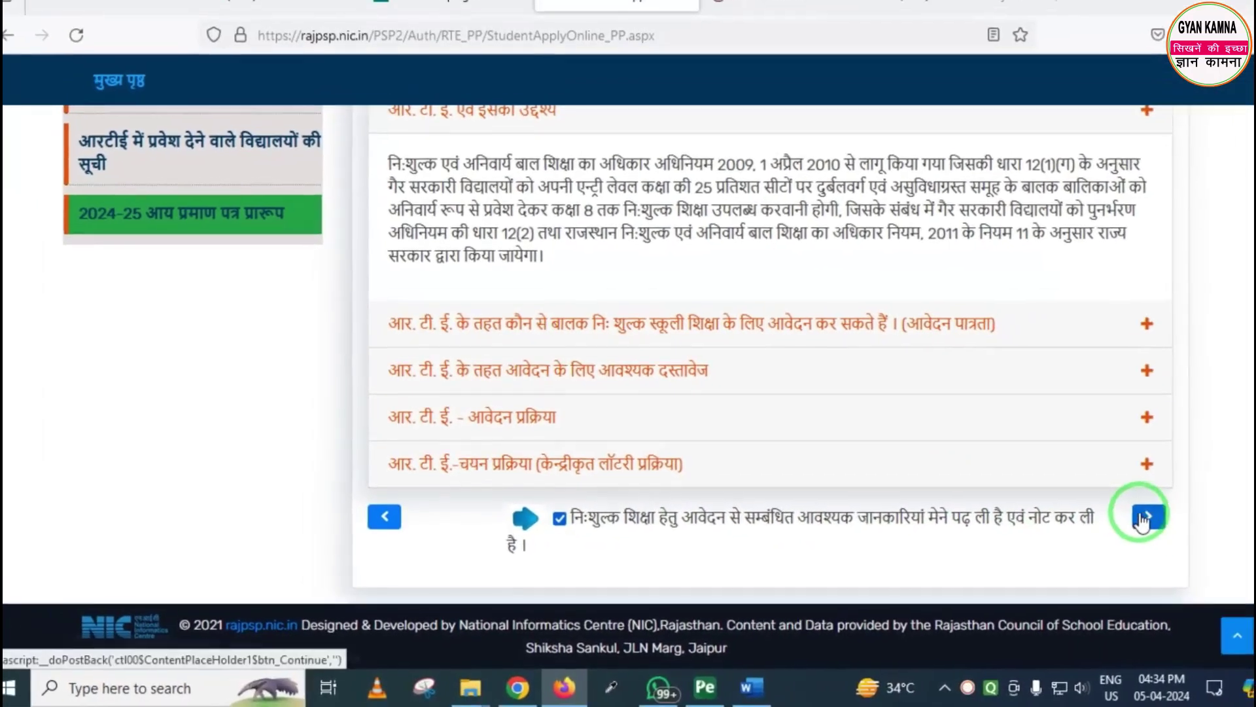
click(1142, 522)
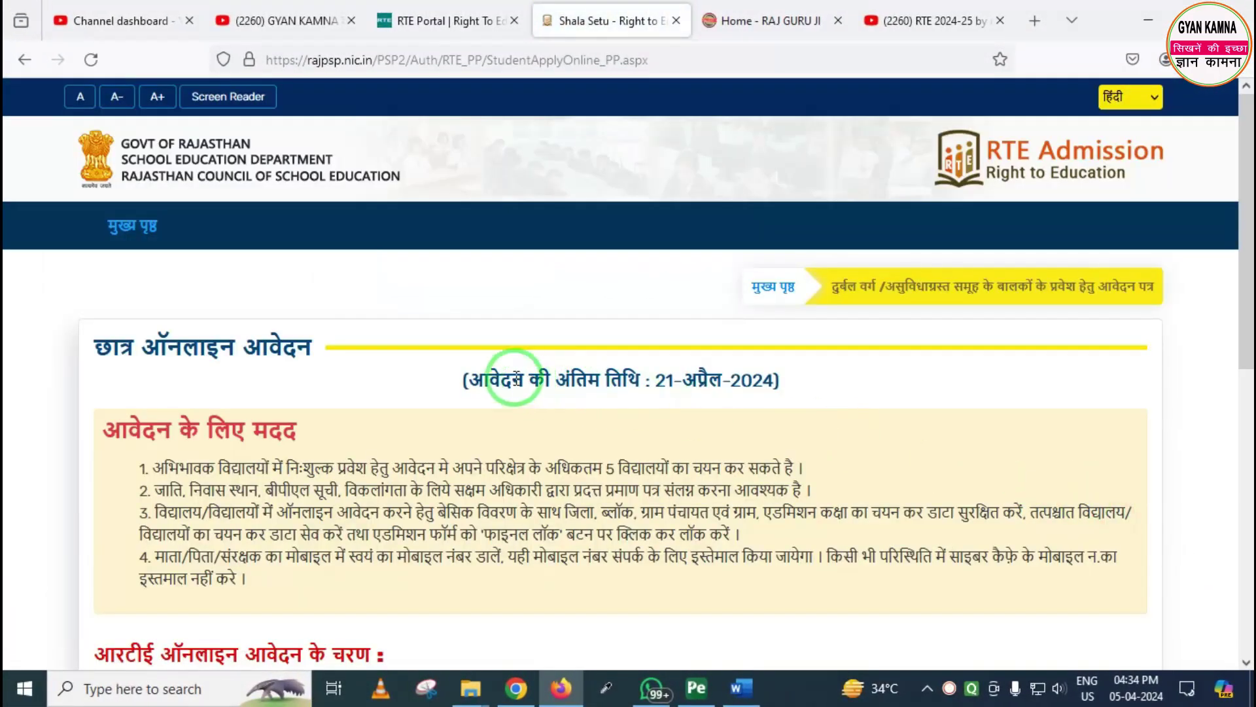
Set caste to ओबीसी, date of birth 01/01/2018 and annual family income 50000
scroll(363, 346, down, 5)
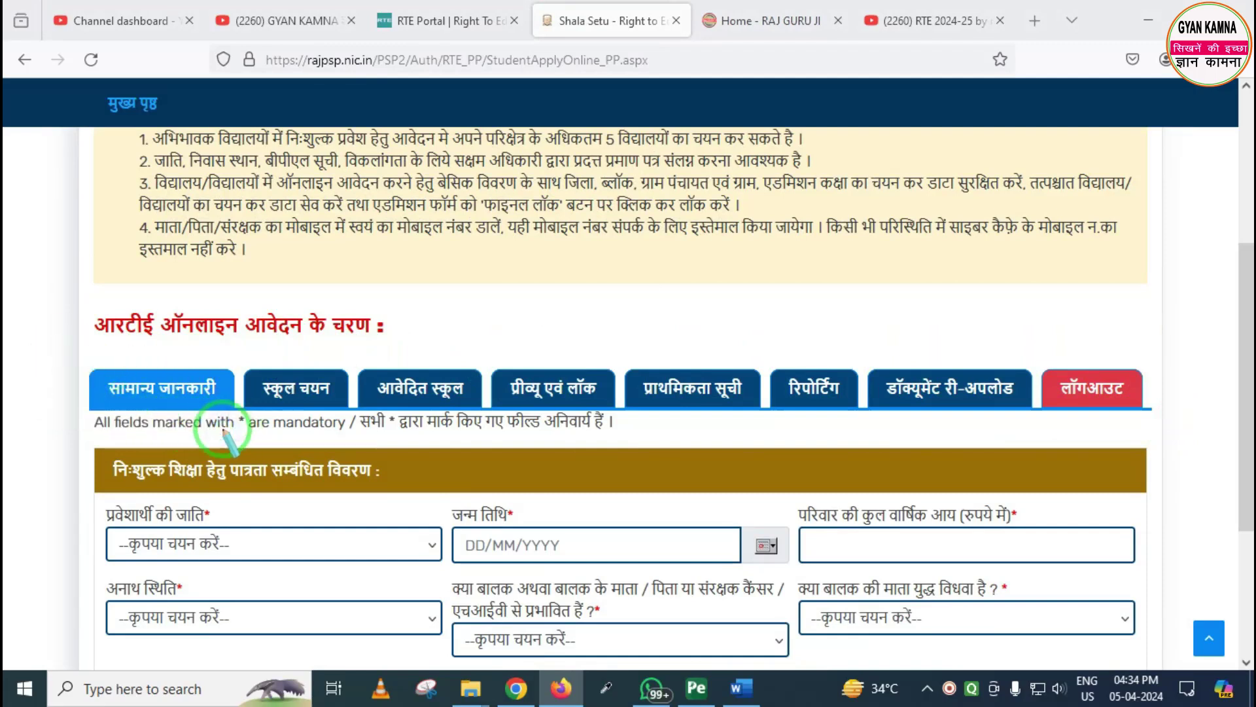
scroll(224, 430, down, 3)
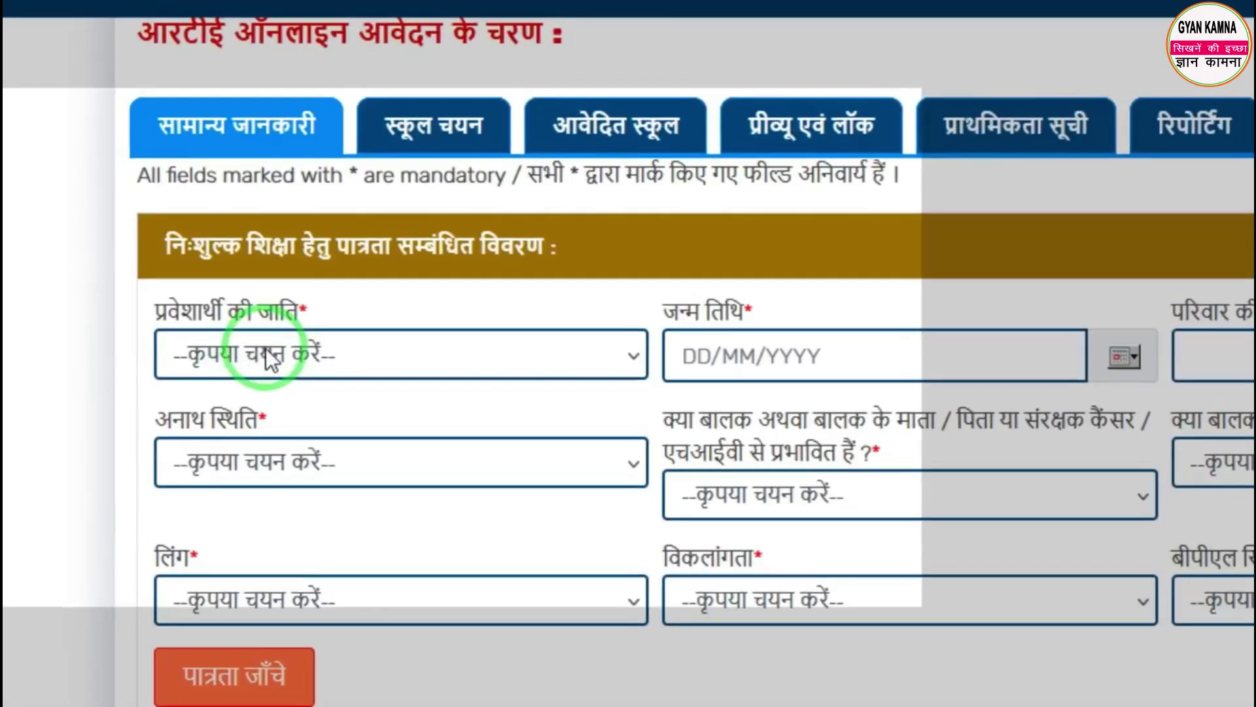
click(178, 366)
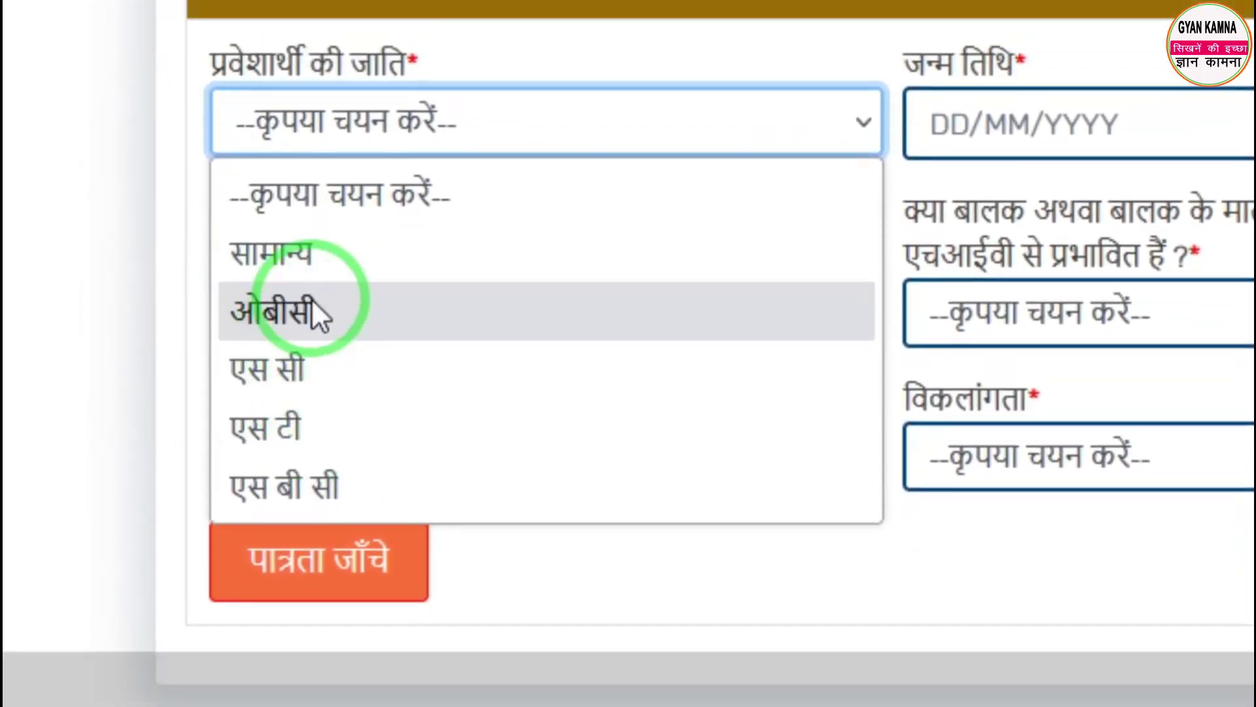
click(330, 387)
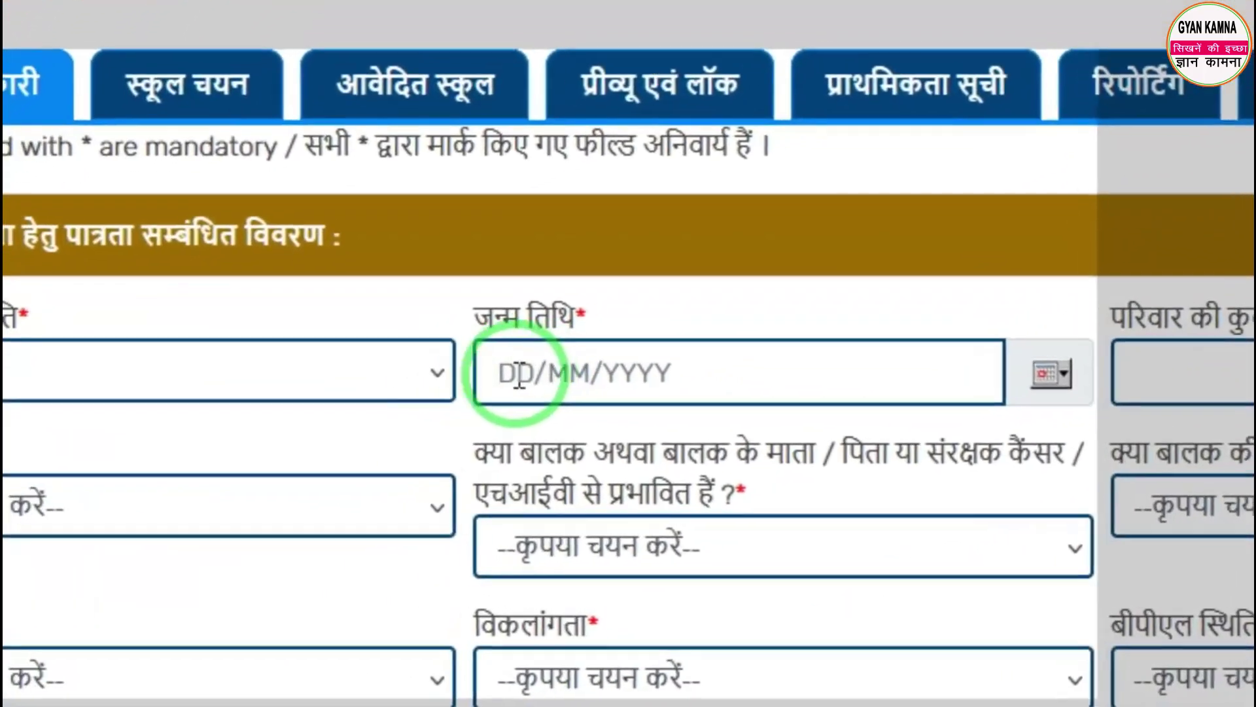
click(433, 392)
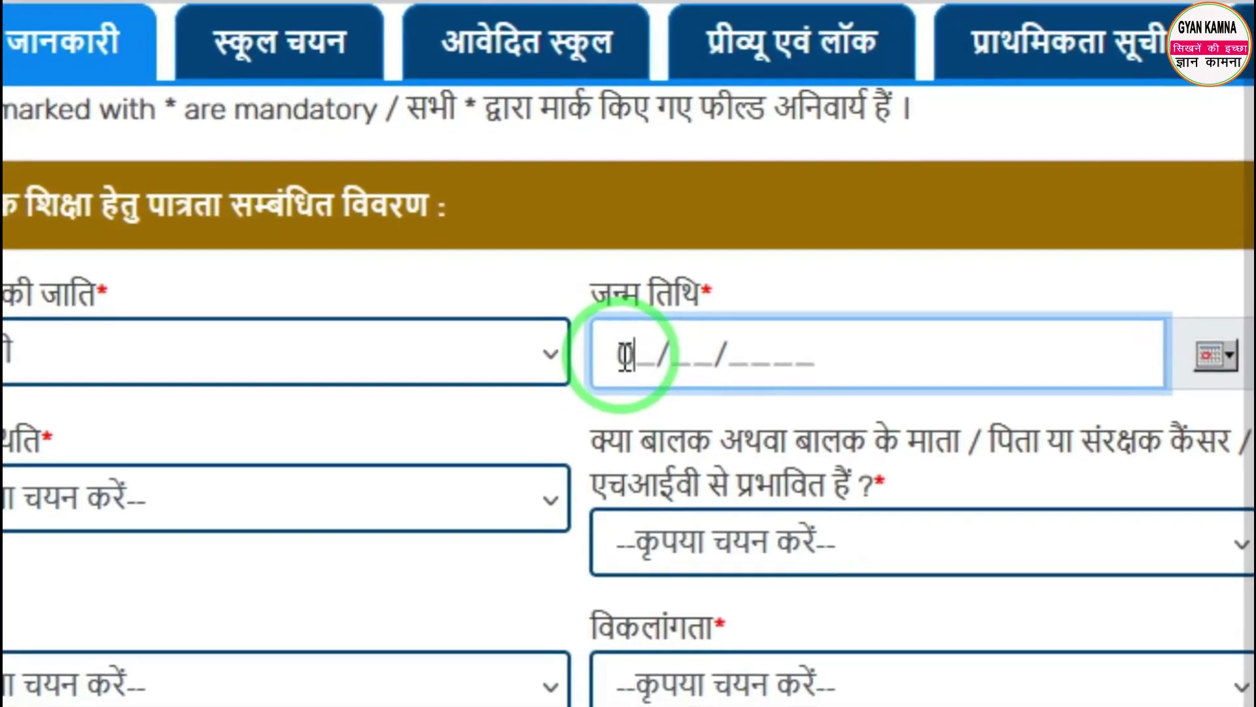
text(010)
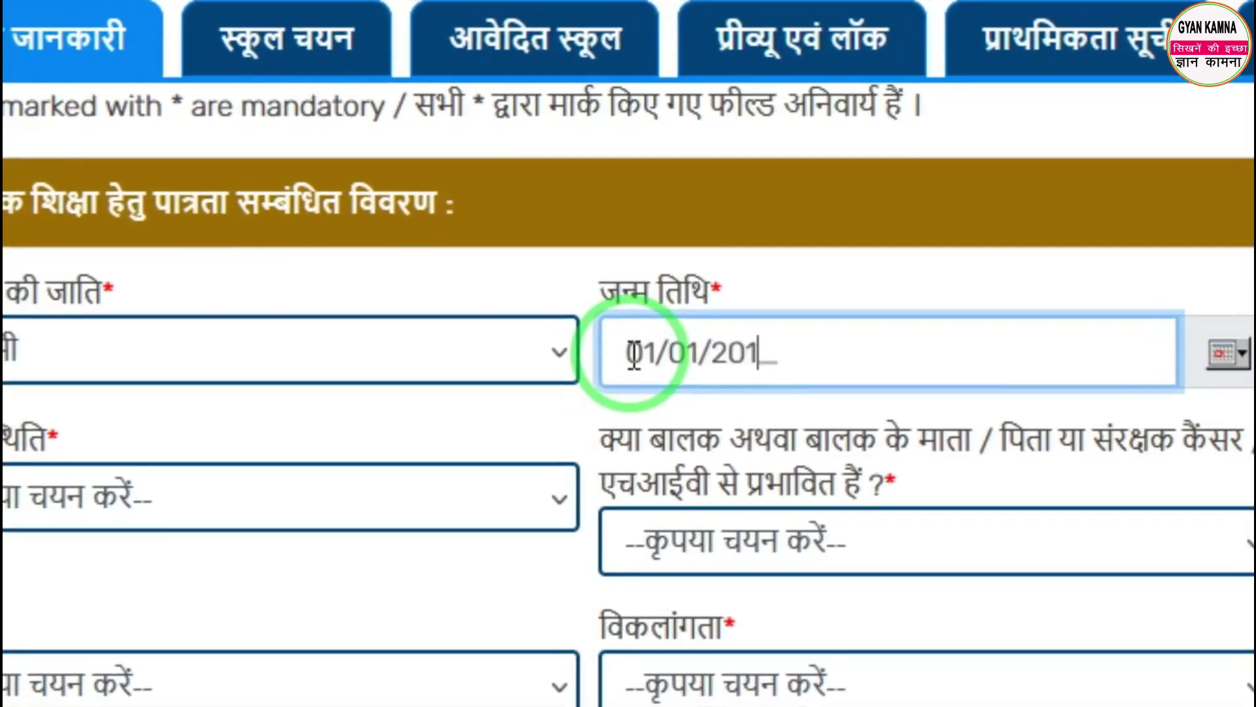
text(12019)
key(BackSpace)
text(8)
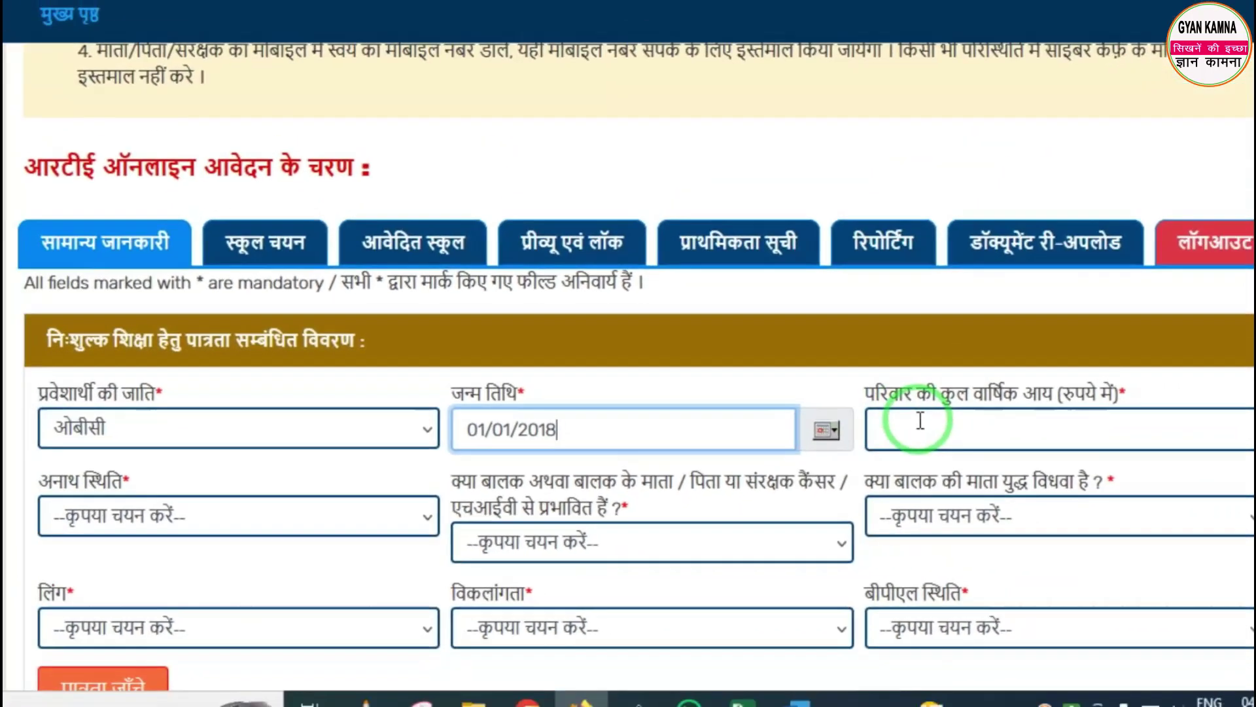
click(873, 434)
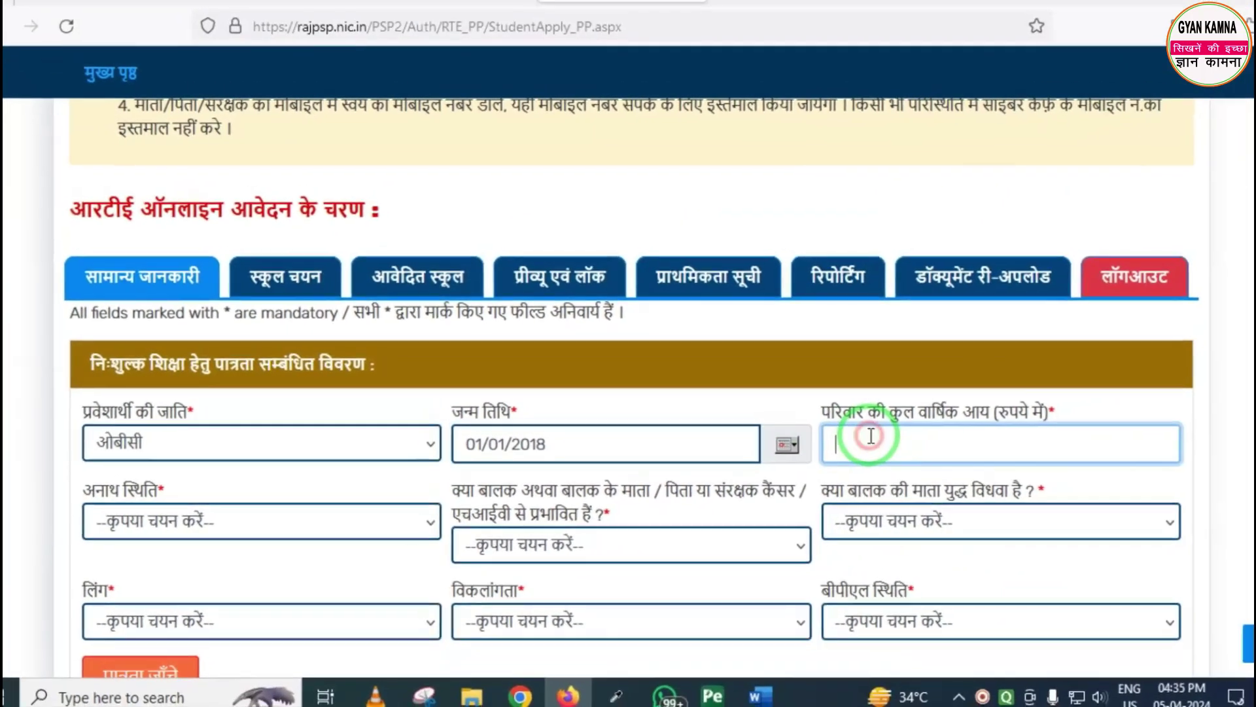
text(50000)
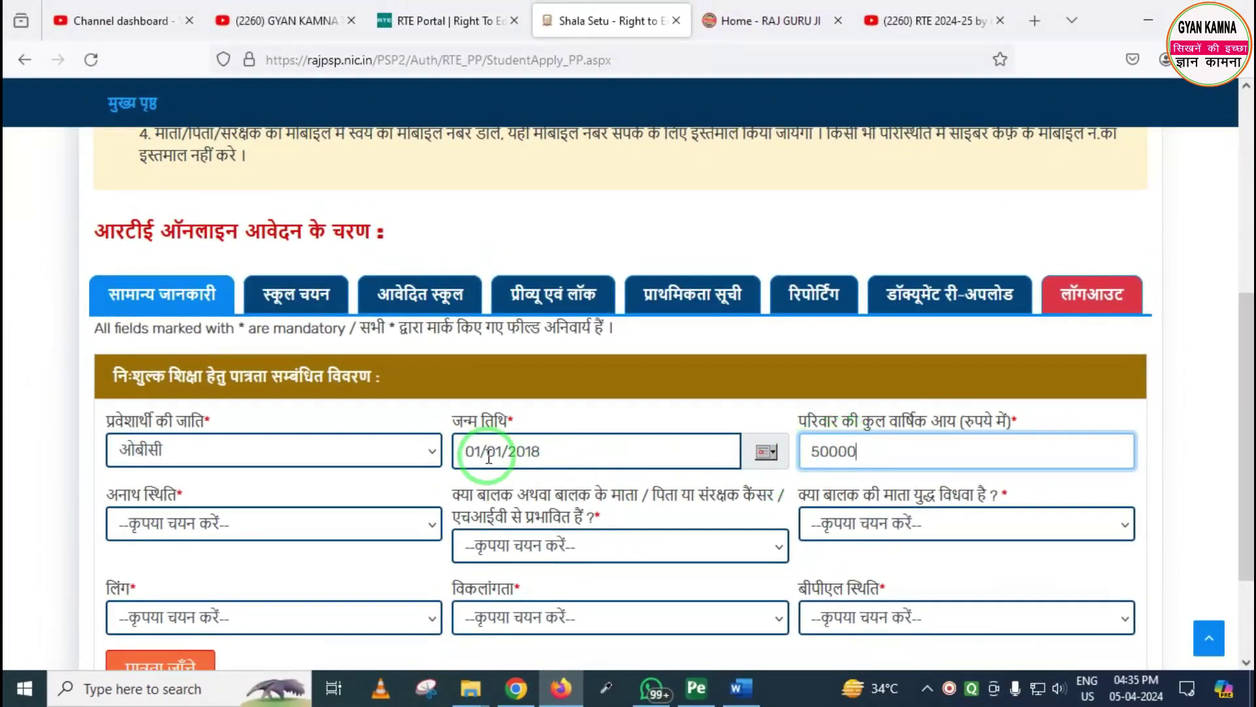
Answer नहीं to the orphan, cancer/HIV and war-widow mother questions
scroll(488, 456, down, 2)
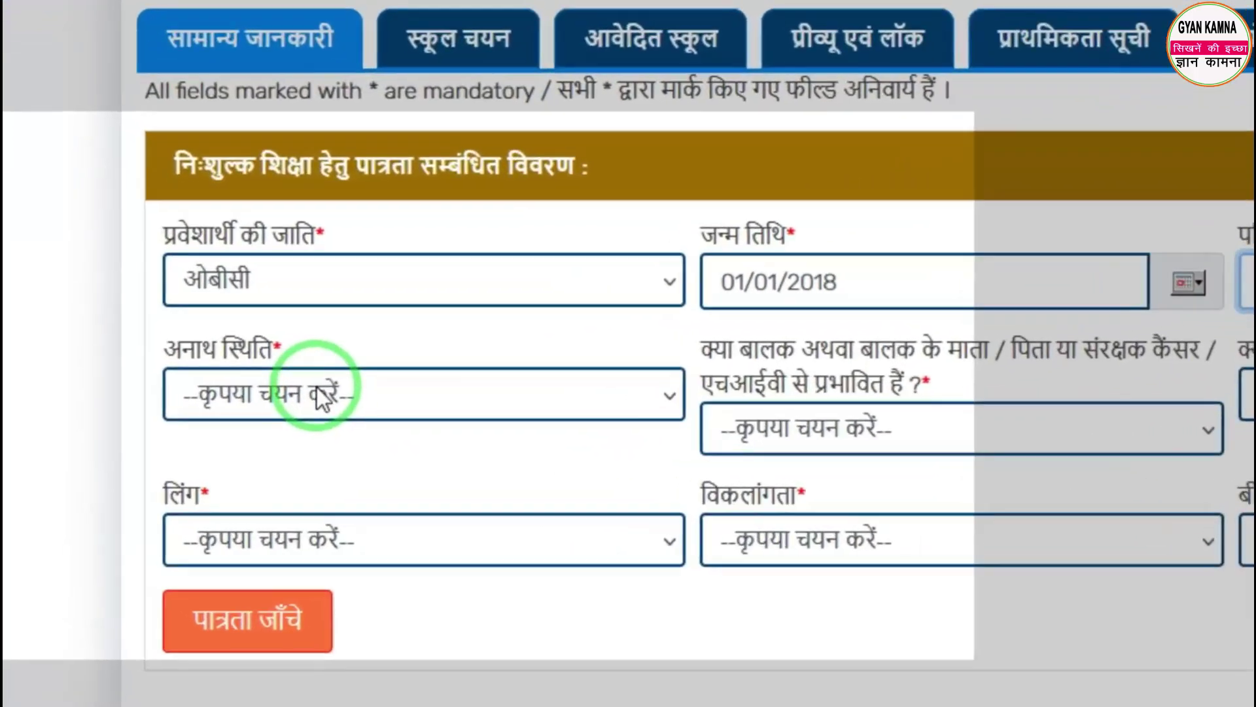
click(320, 399)
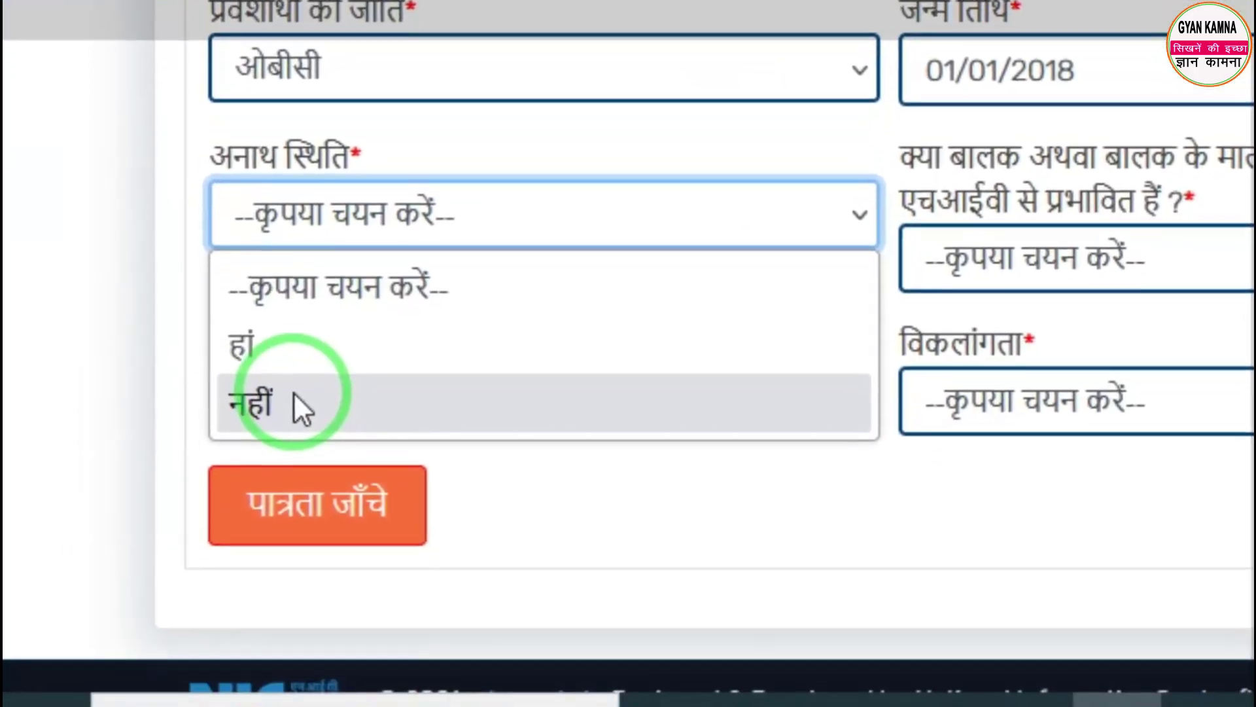
click(294, 448)
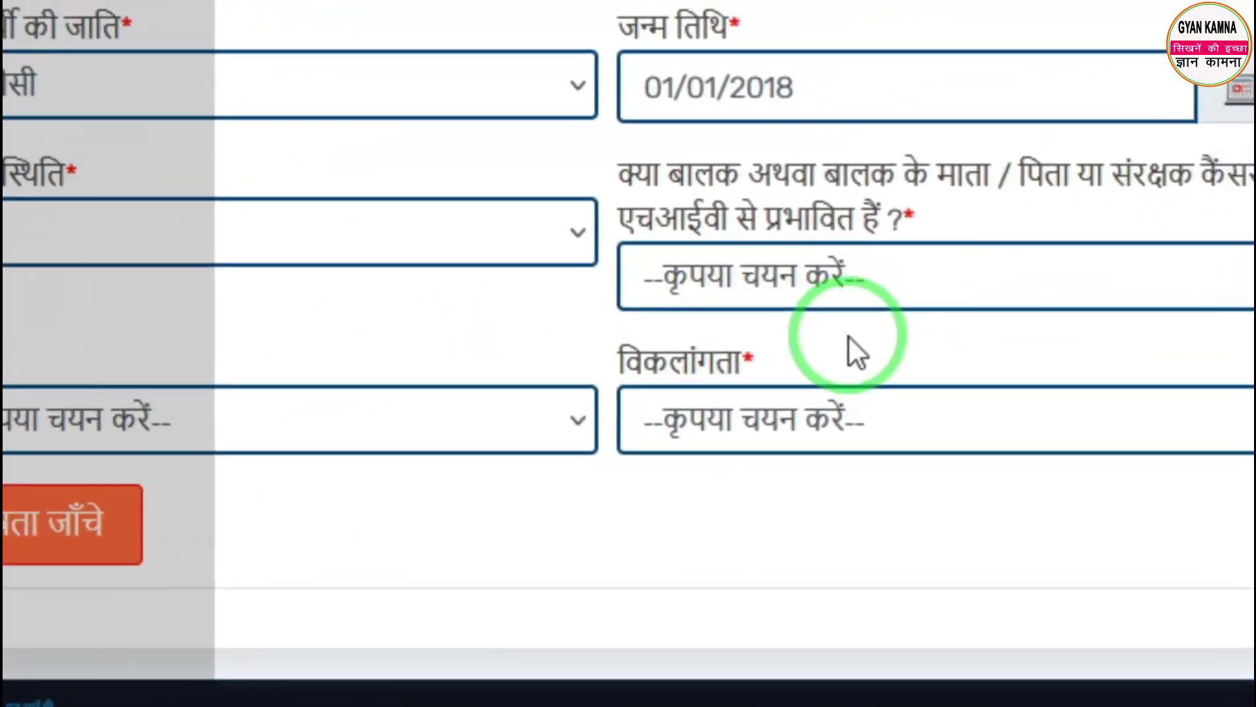
click(650, 336)
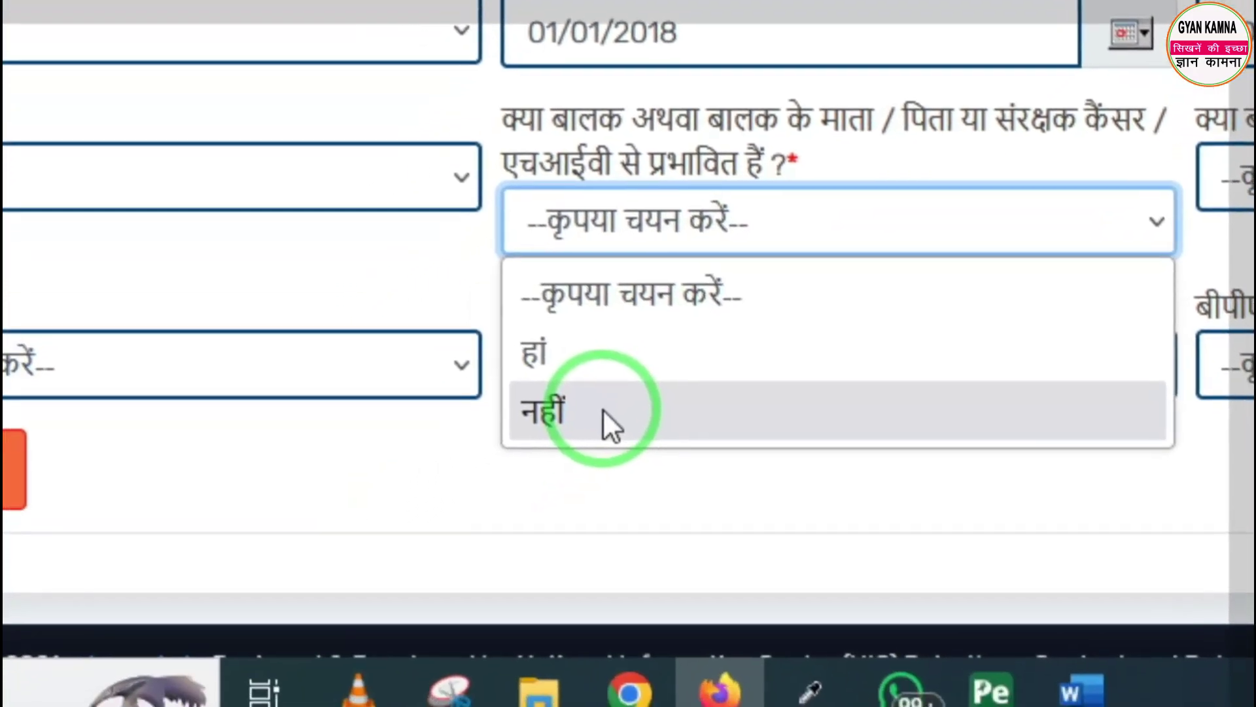
click(603, 408)
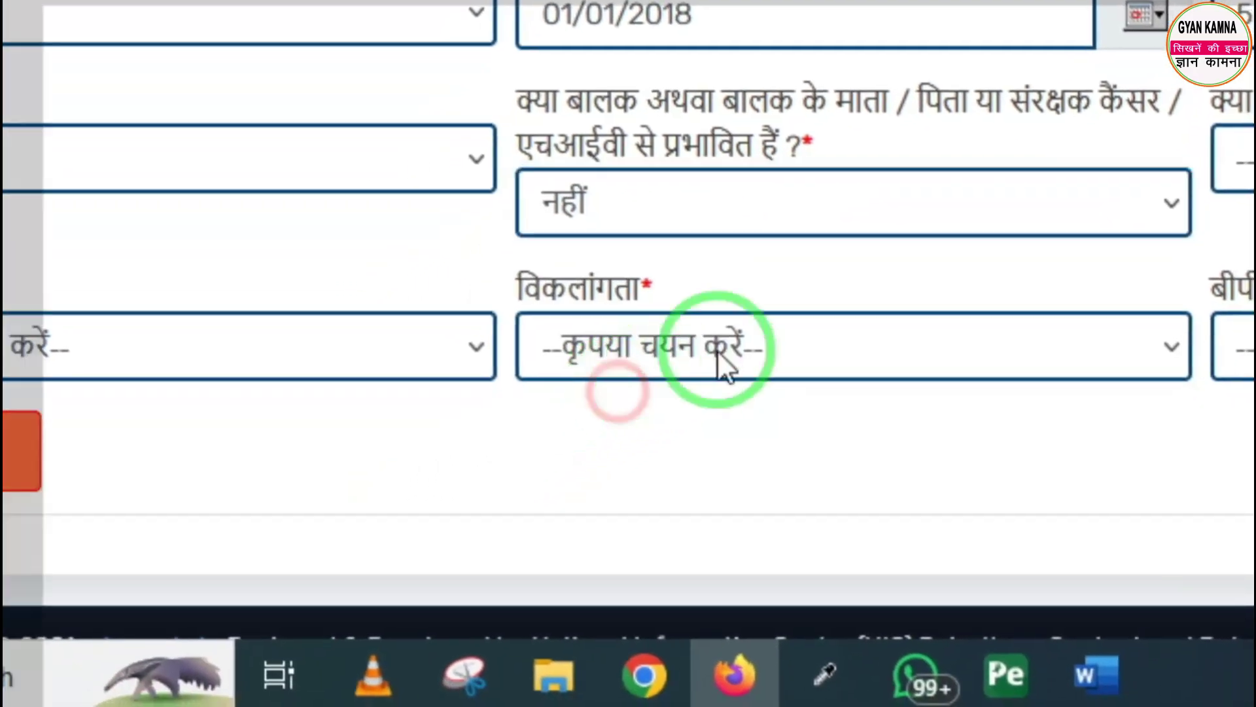
click(1018, 268)
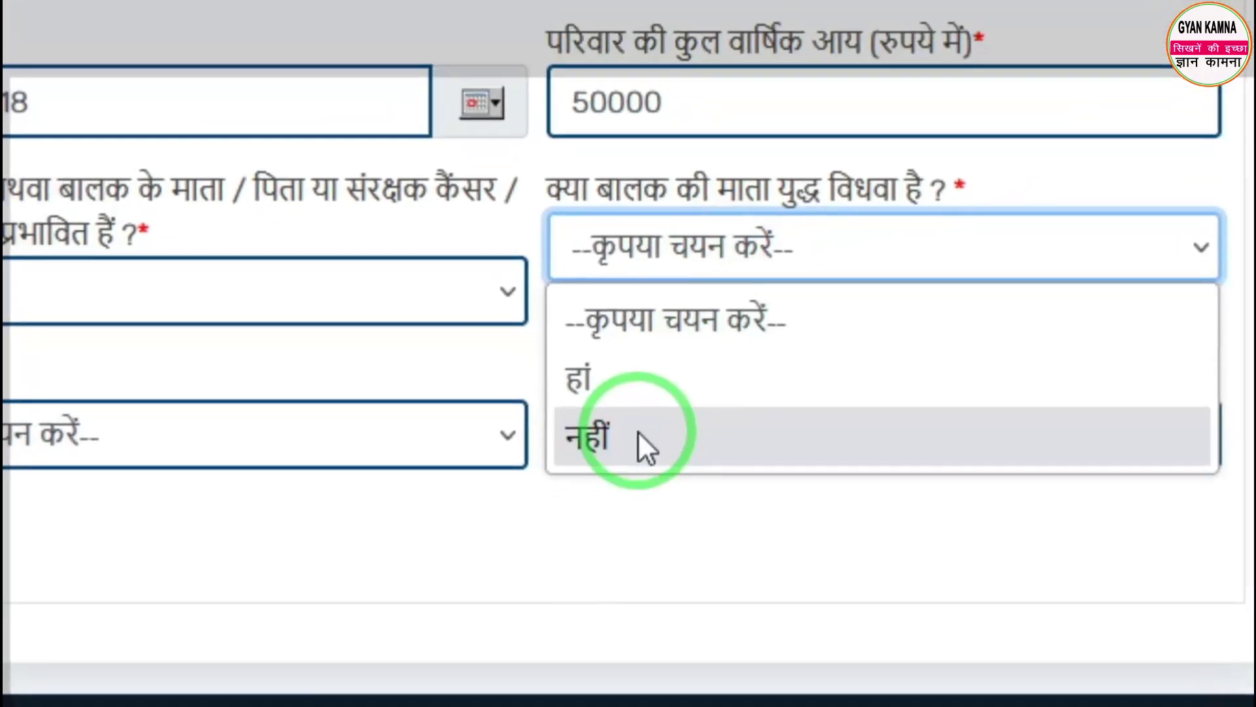
click(637, 430)
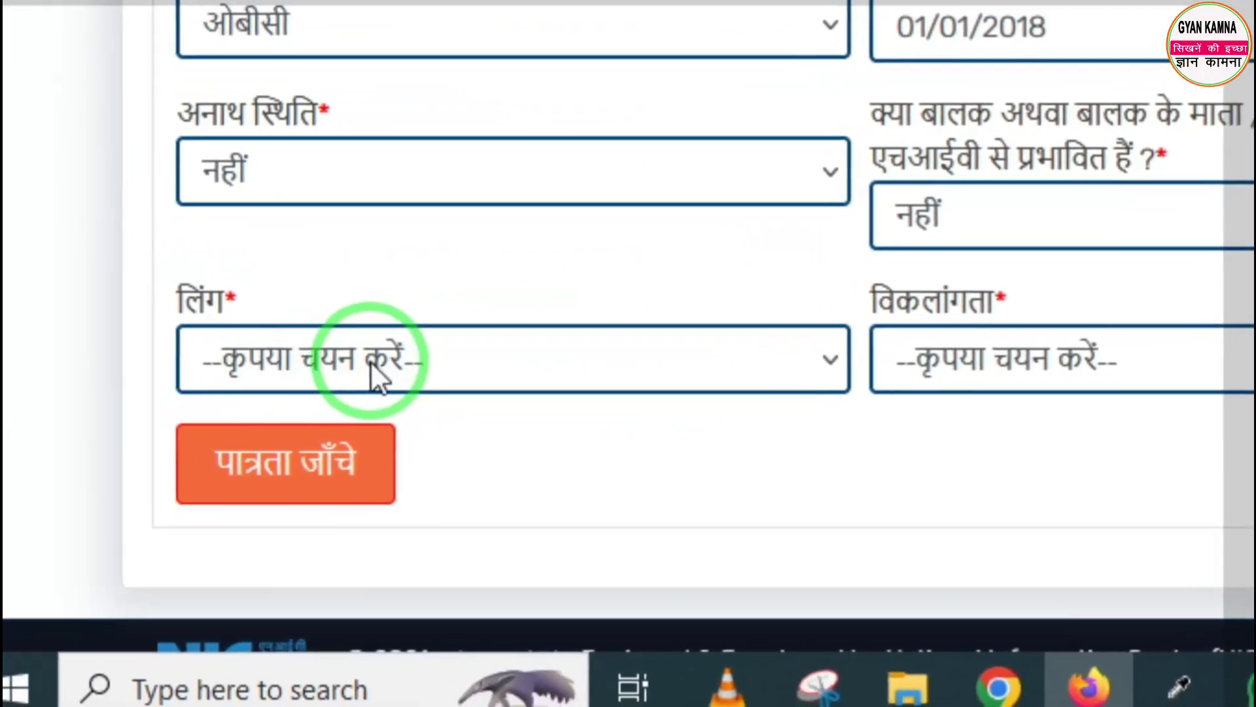
Set gender to पुरुष, disability to नहीं and BPL status to नहीं
click(327, 366)
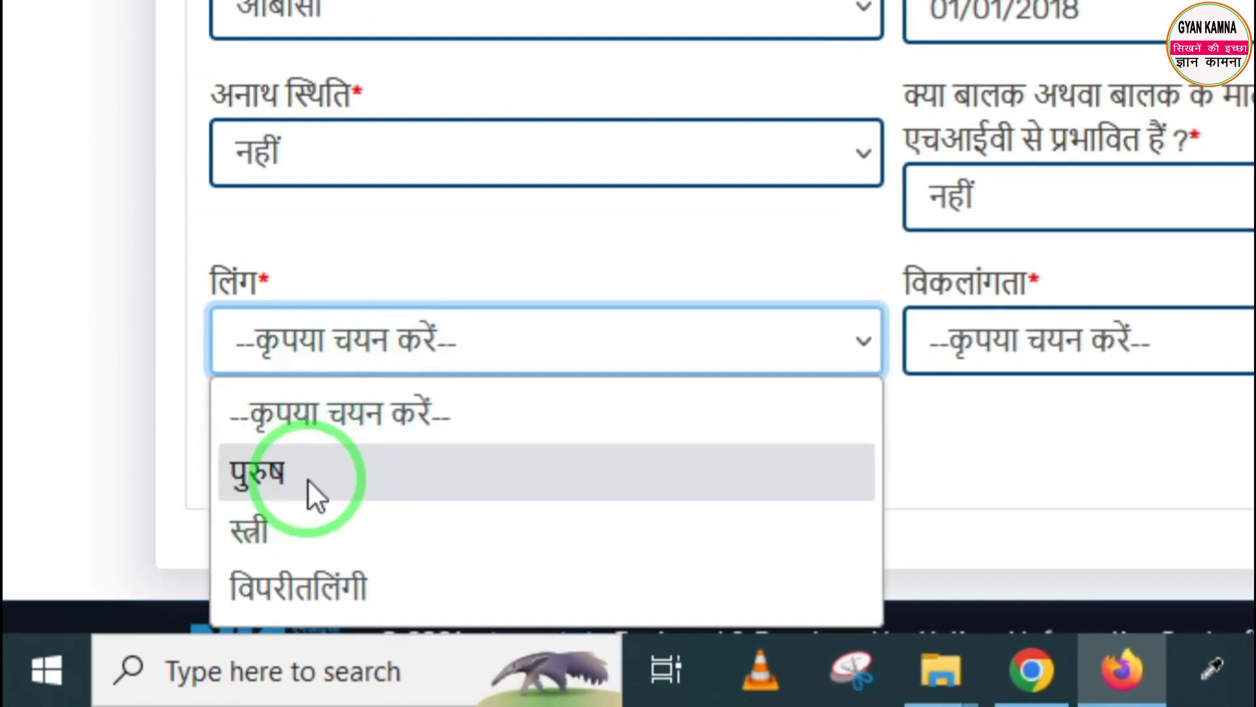
click(283, 487)
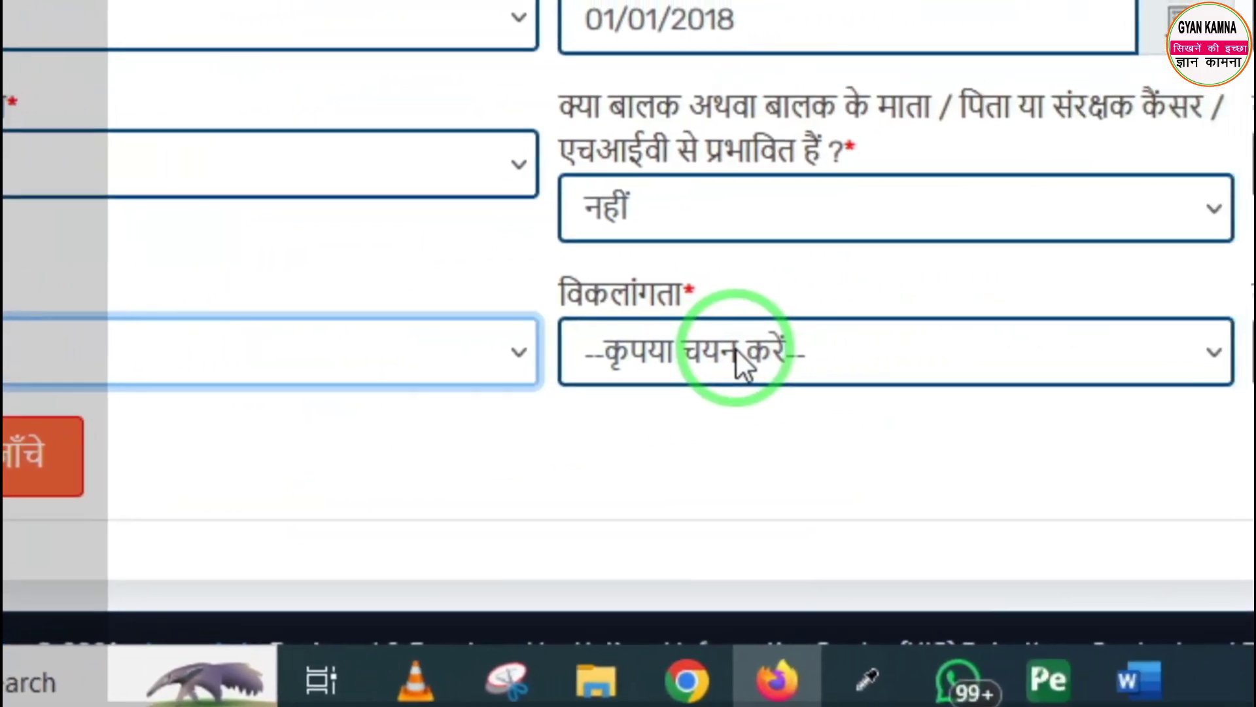
click(674, 353)
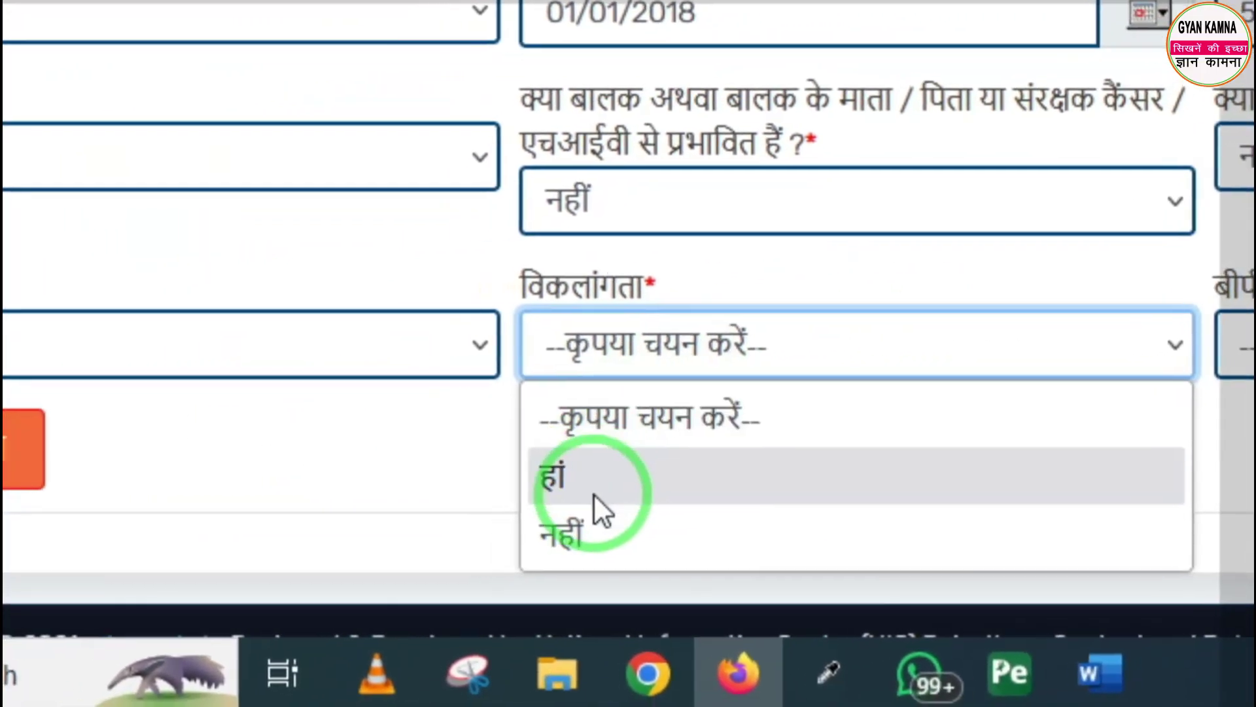
click(610, 531)
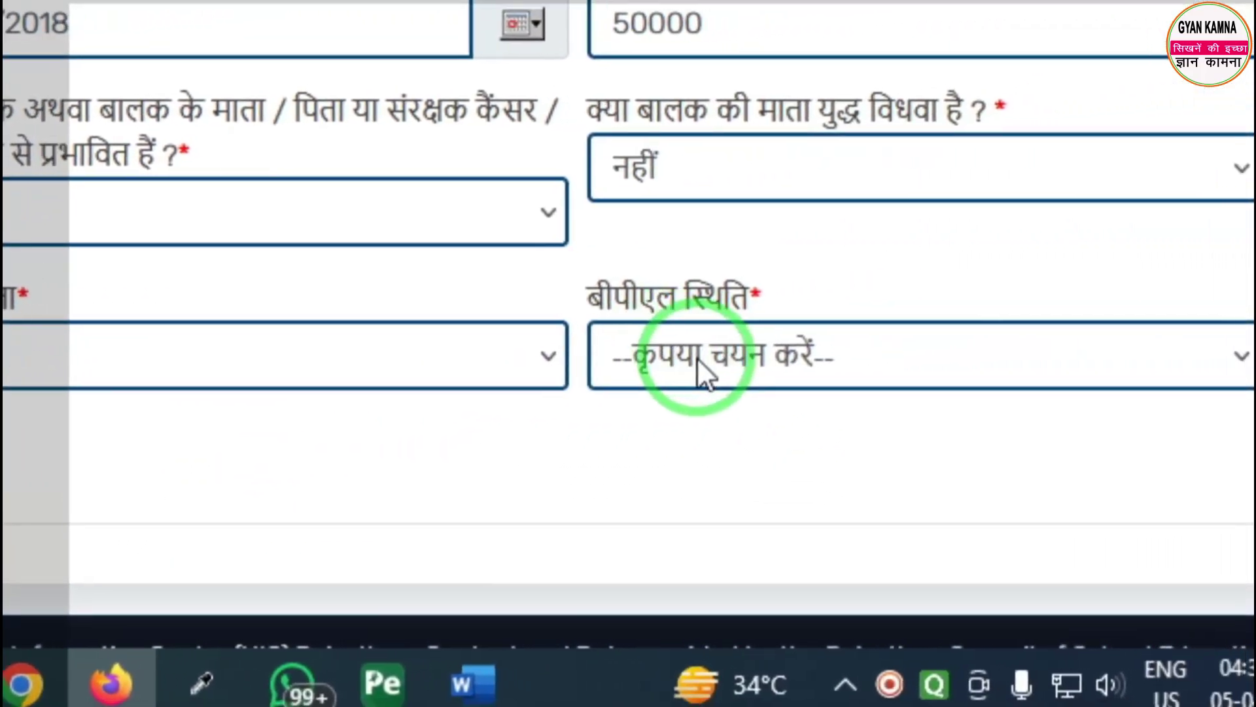
click(630, 357)
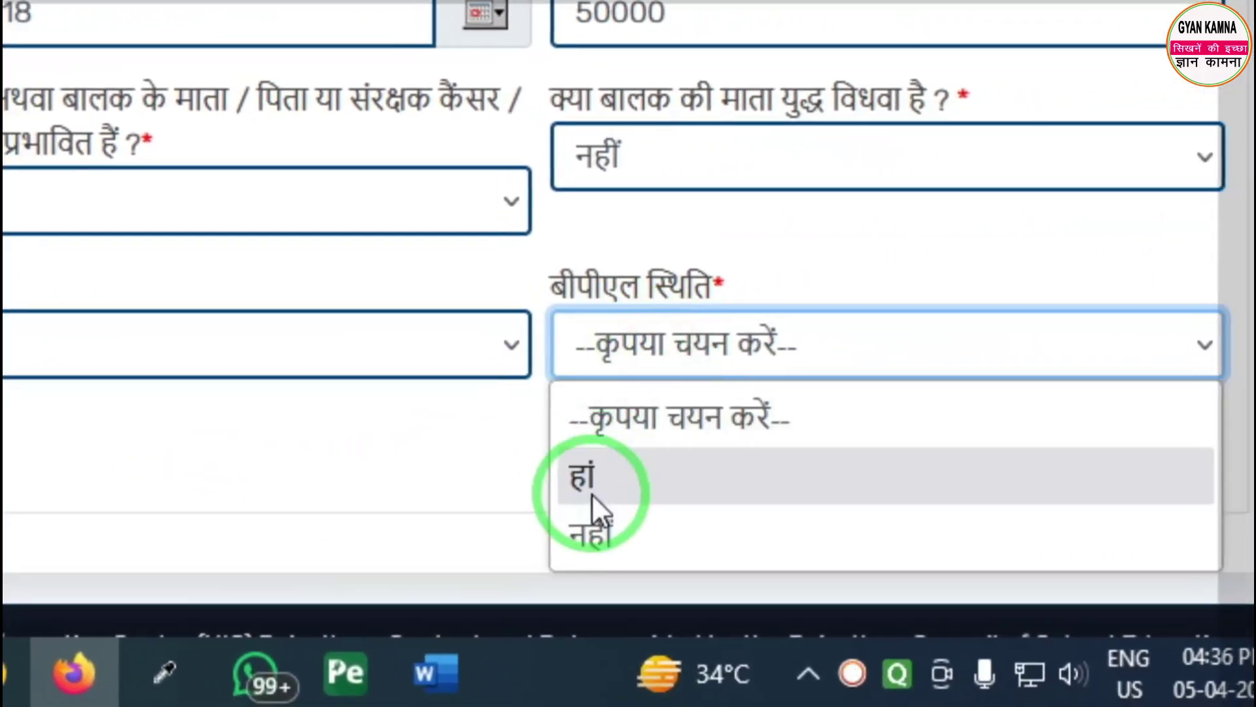
click(592, 532)
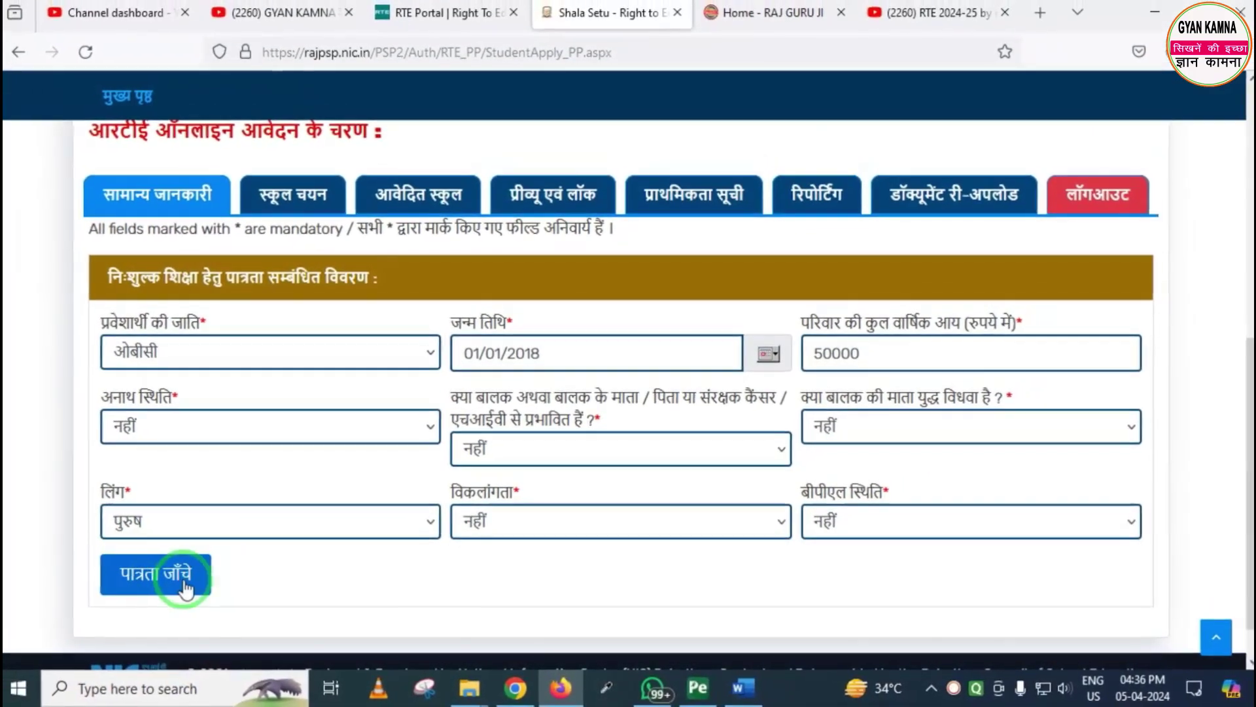
Run the पात्रता जाँचे eligibility check and dismiss the confirmation message
click(166, 583)
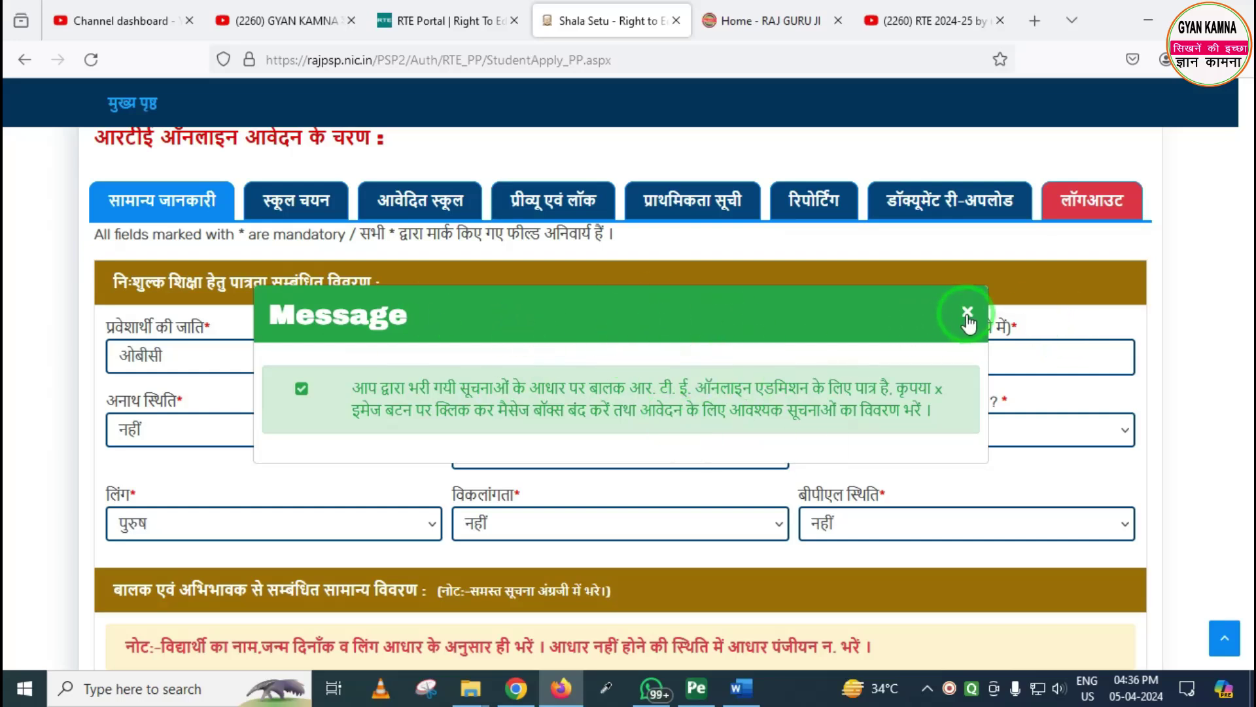
click(968, 321)
scroll(449, 281, down, 5)
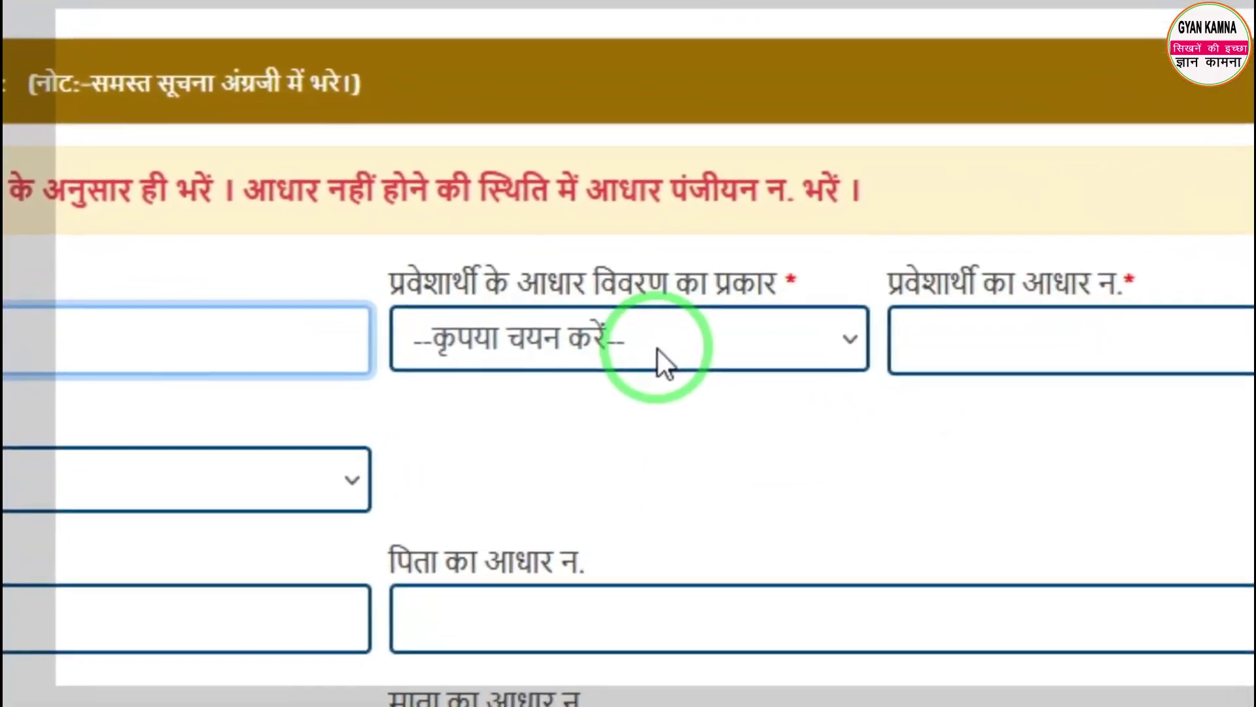
Choose आधार न. as Aadhaar type, enter the Aadhaar number, religion हिन्दू, and both parents' names
click(657, 350)
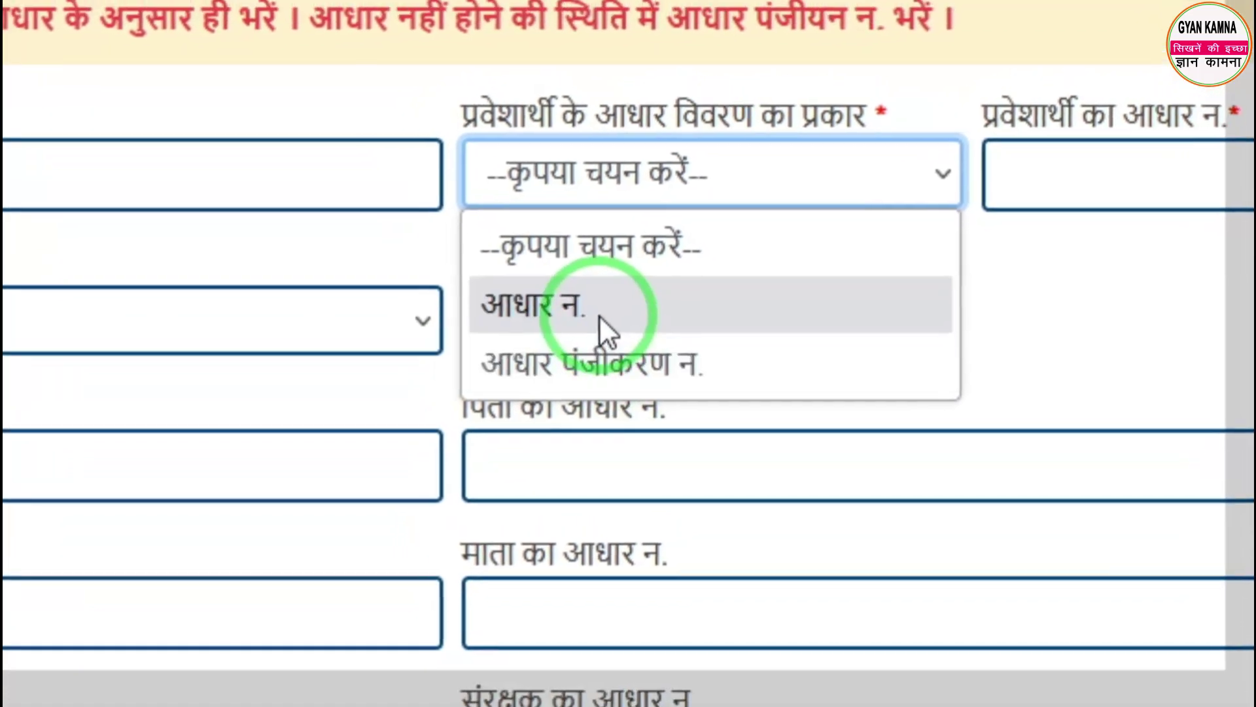
click(599, 316)
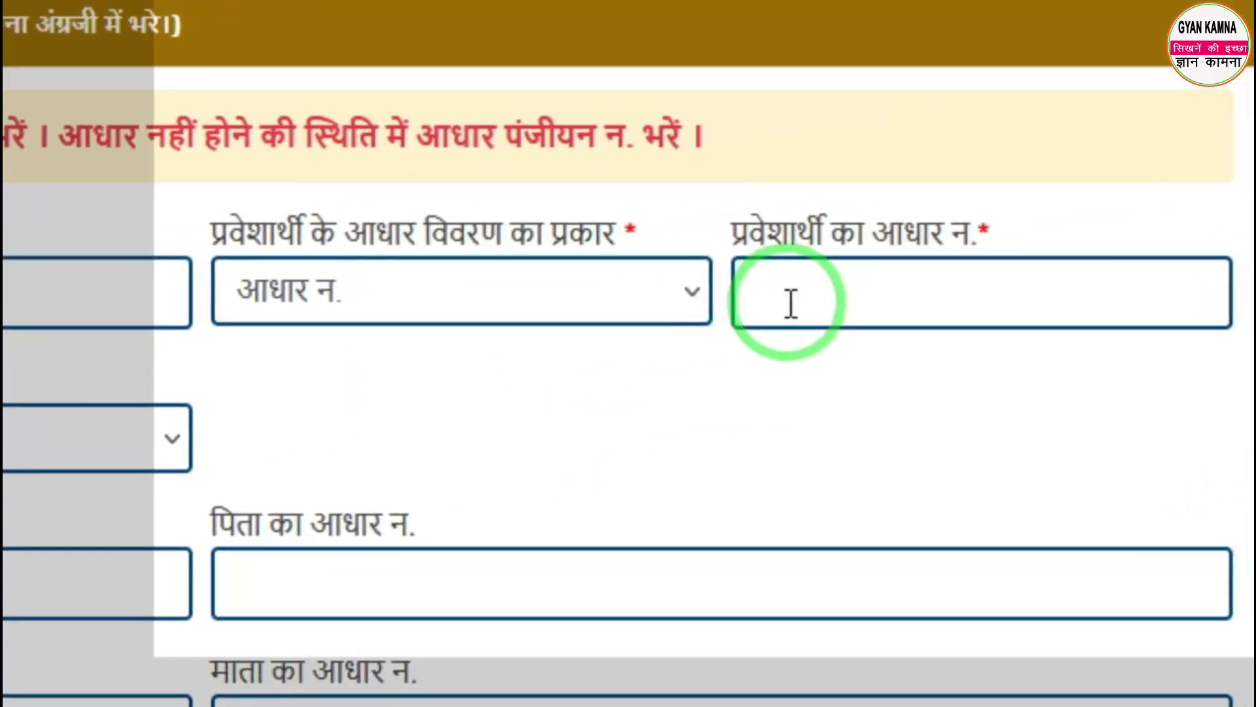
click(790, 304)
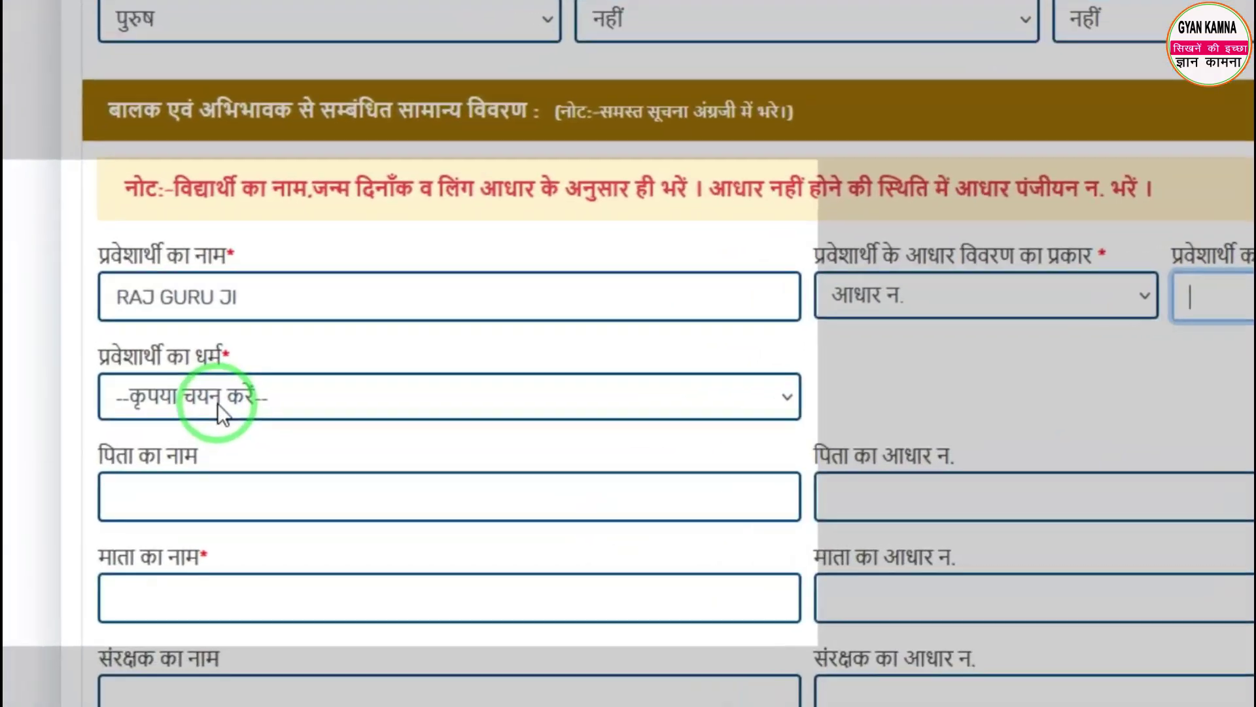
click(218, 409)
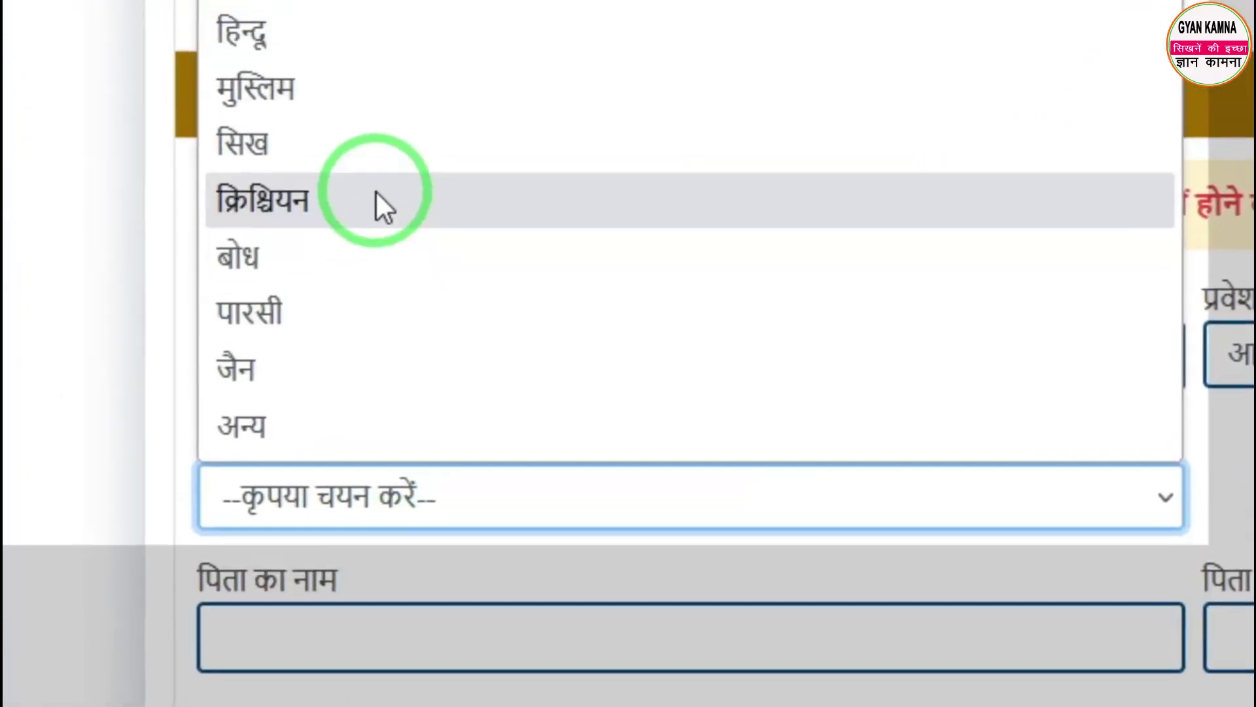
click(288, 30)
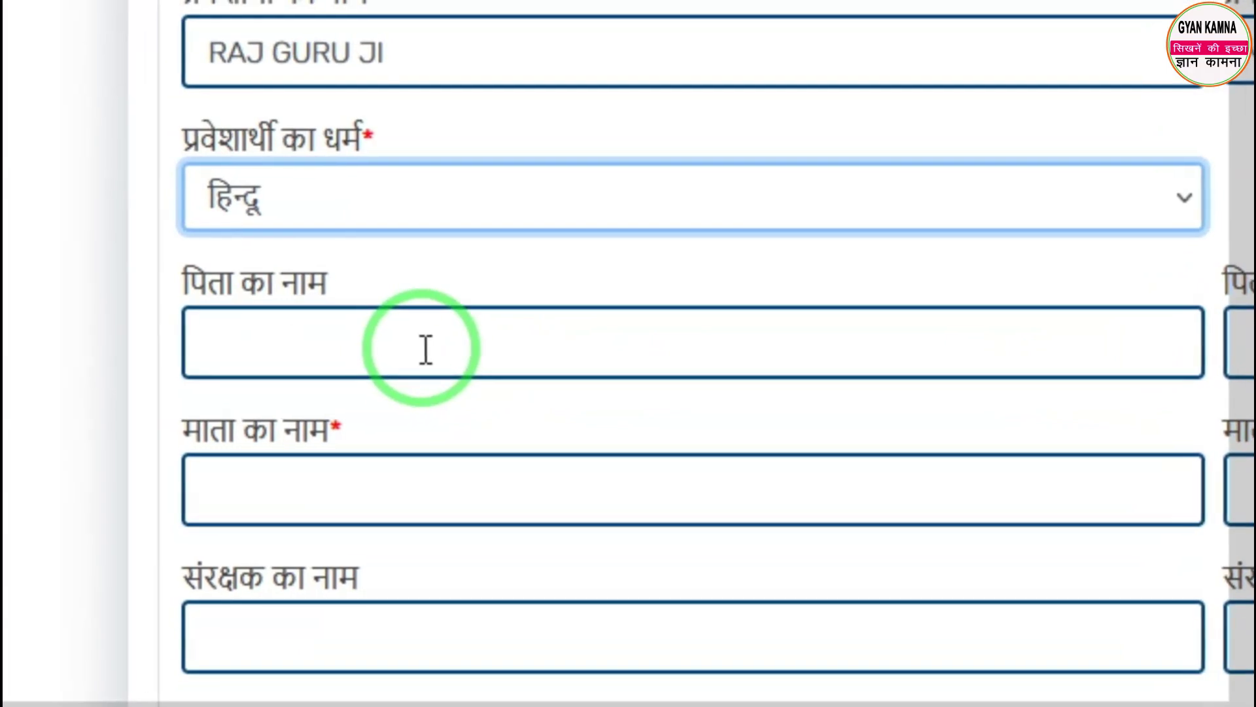
click(426, 350)
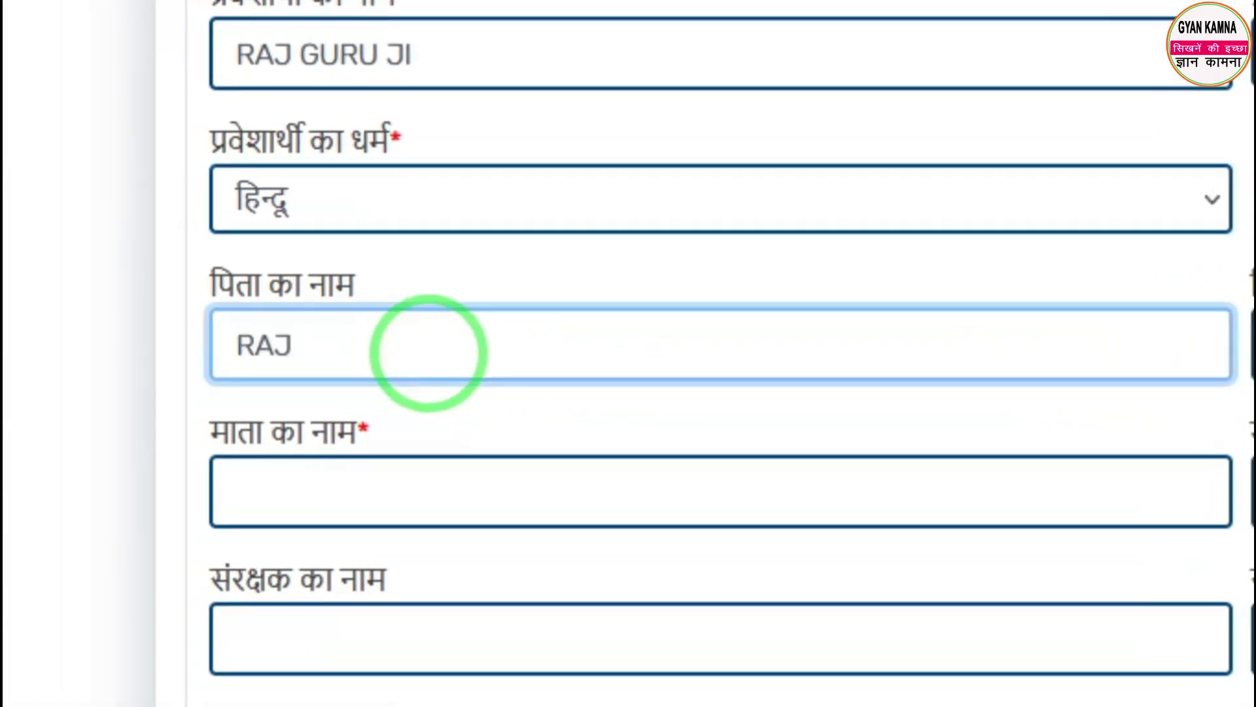
click(402, 486)
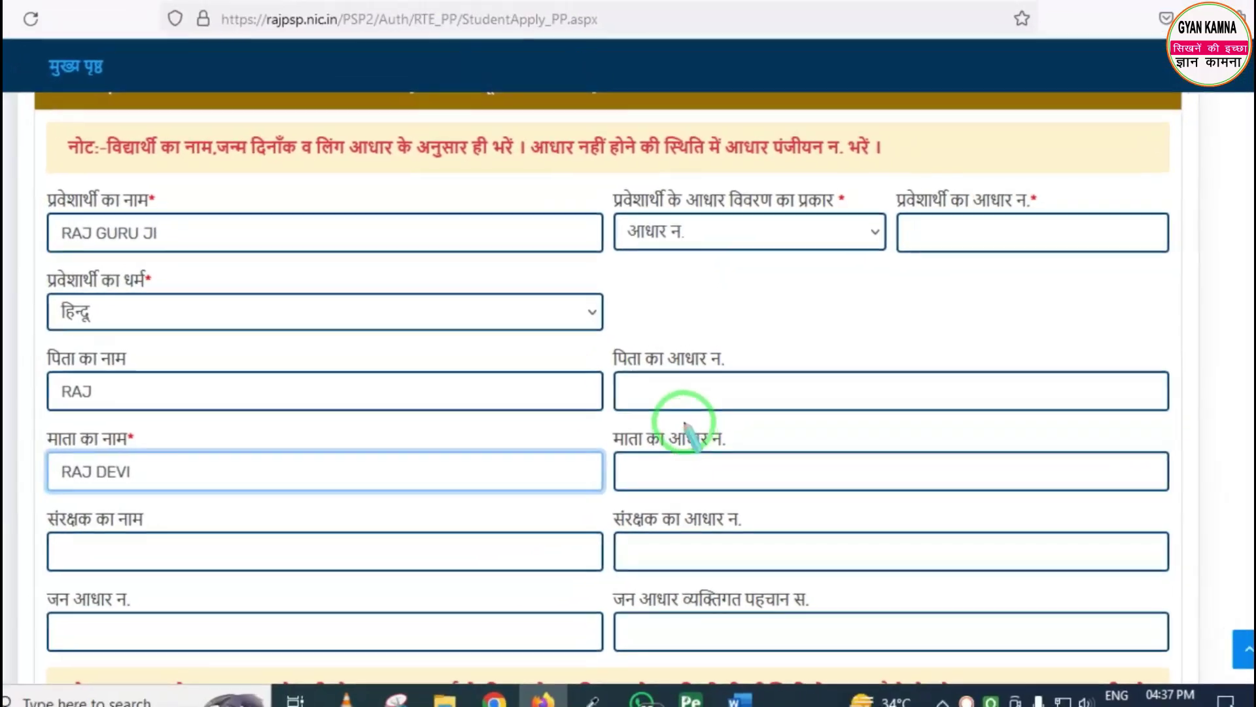
scroll(197, 358, down, 3)
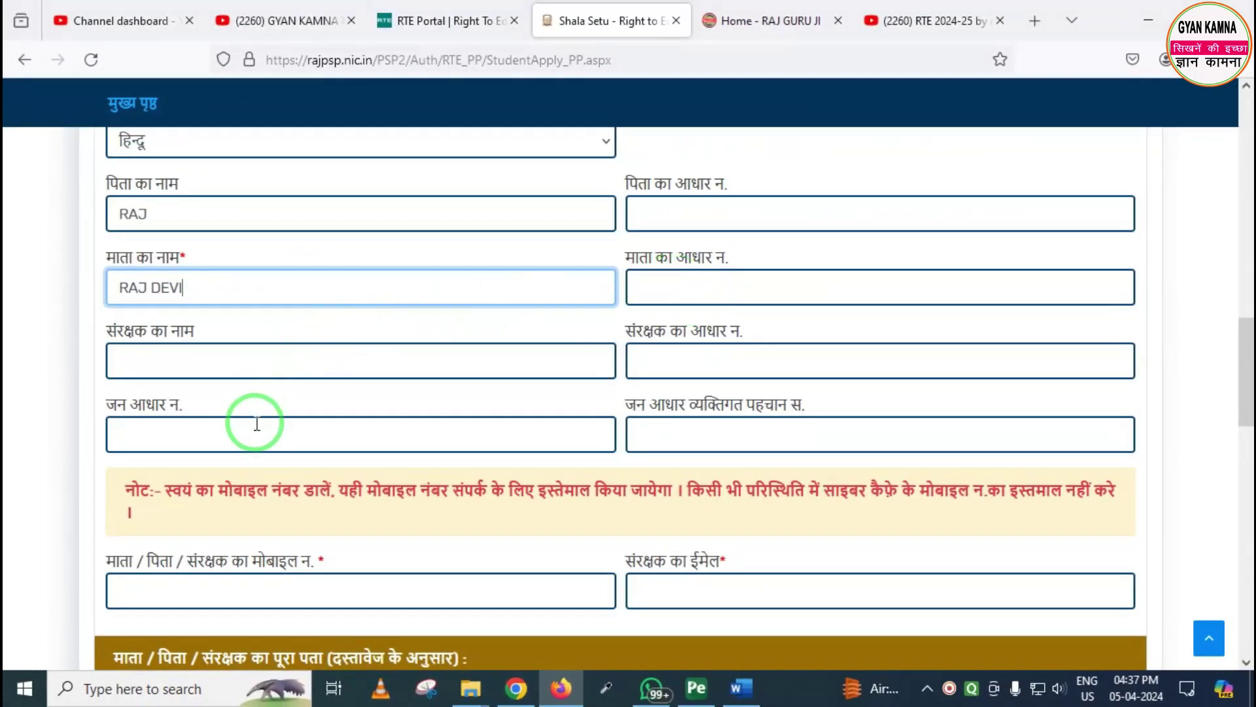
key(ctrl+shift+p)
mouse_move(73, 385)
mouse_down()
mouse_move(257, 485)
mouse_move(325, 474)
mouse_up()
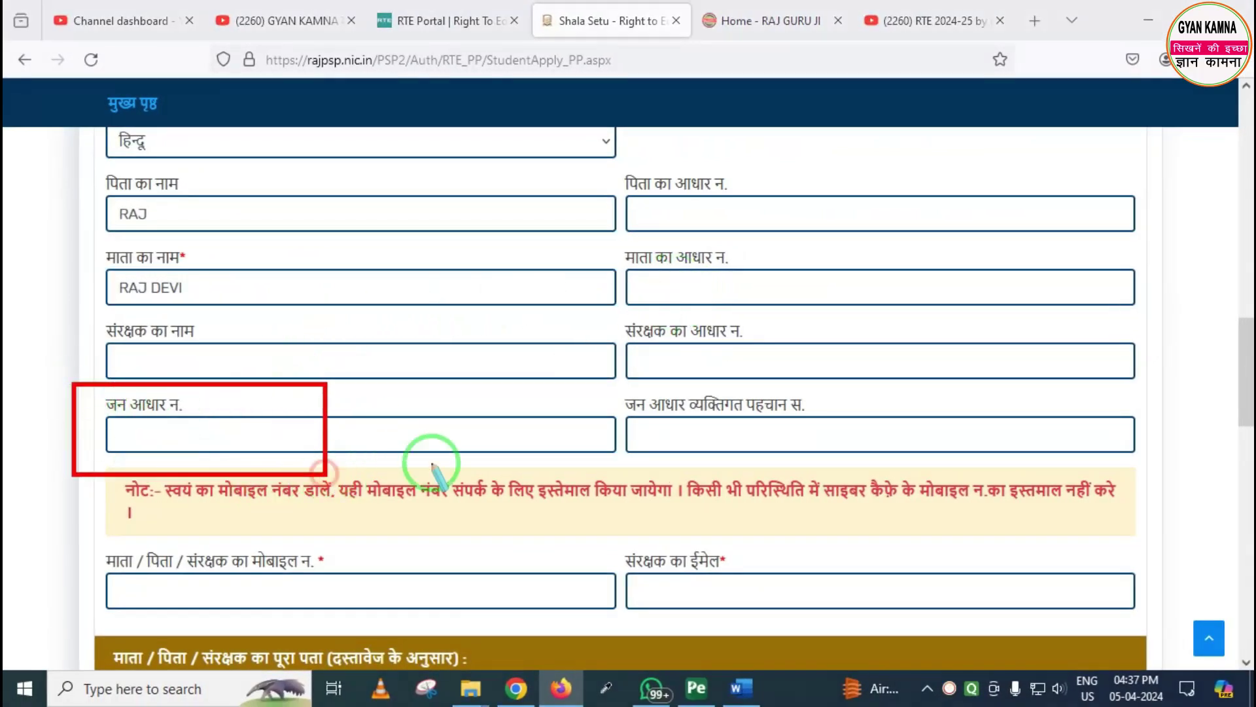
mouse_move(615, 388)
mouse_down()
mouse_move(654, 448)
mouse_move(951, 450)
mouse_up()
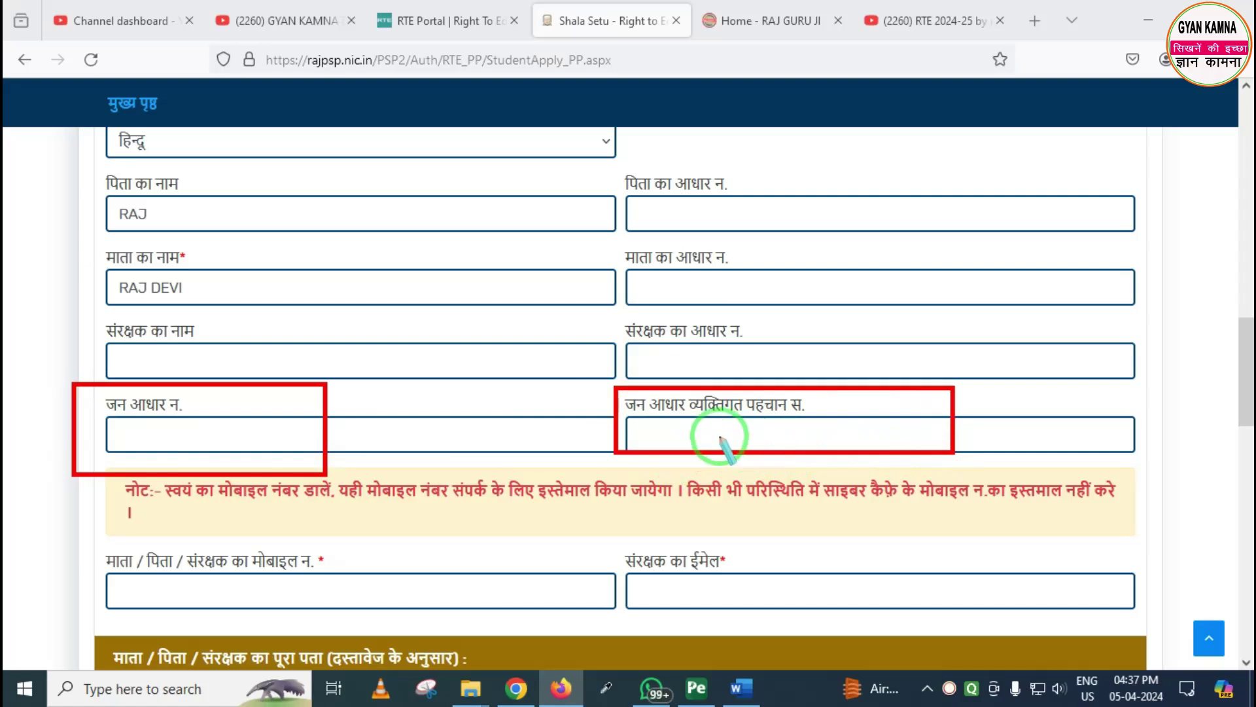
click(720, 436)
scroll(270, 499, down, 4)
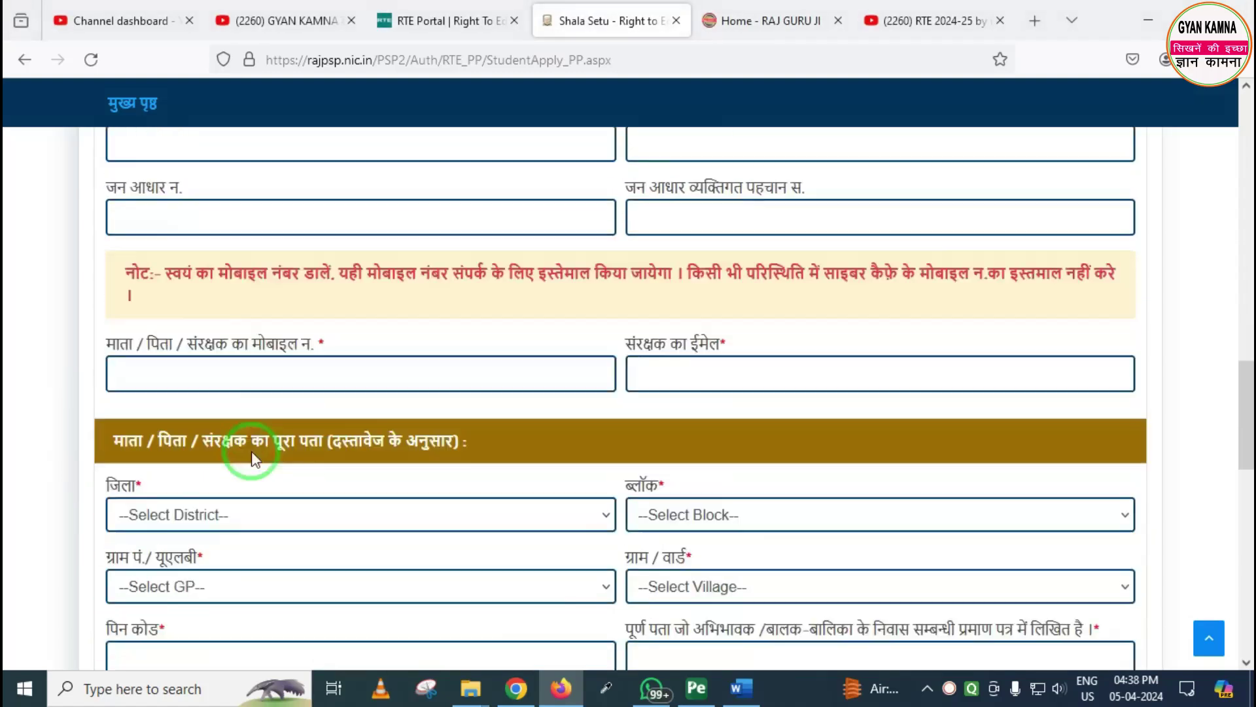
mouse_move(67, 259)
mouse_down()
mouse_move(317, 350)
mouse_move(460, 338)
mouse_up()
mouse_move(600, 250)
mouse_down()
mouse_move(735, 342)
mouse_move(1049, 344)
mouse_up()
mouse_move(58, 273)
mouse_down()
mouse_move(939, 322)
mouse_move(1069, 351)
mouse_up()
click(586, 320)
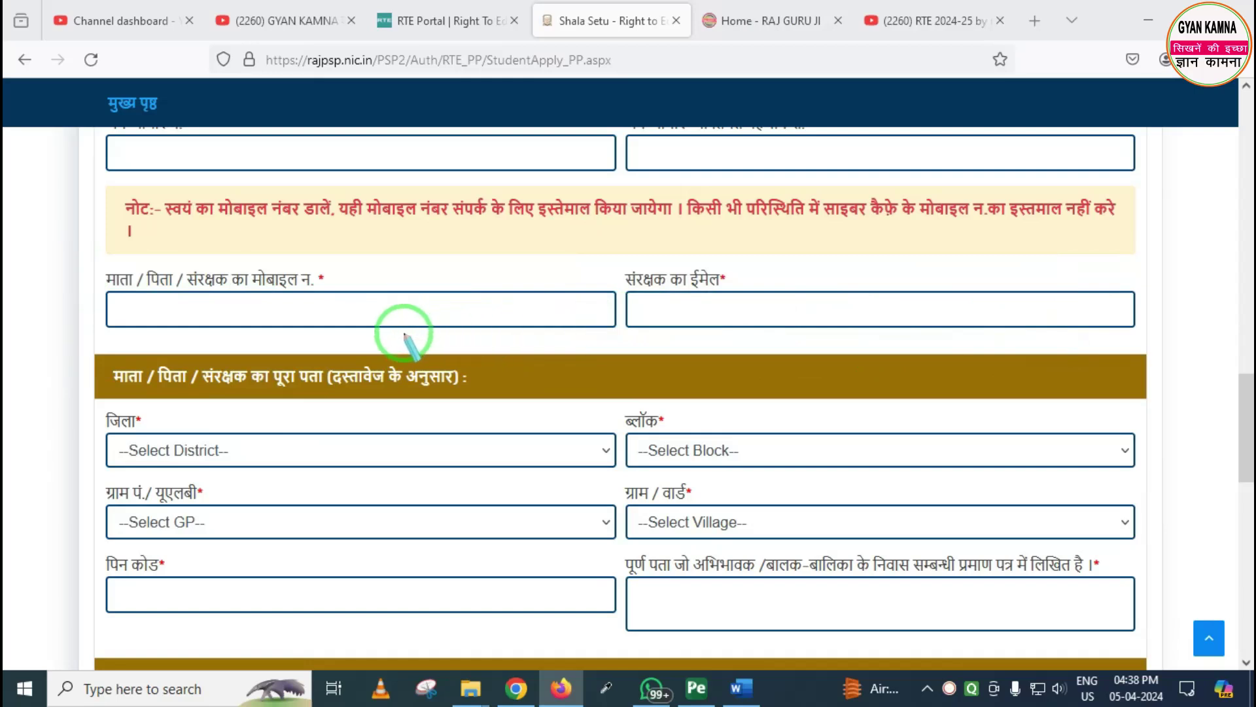
mouse_move(149, 264)
mouse_down()
mouse_move(419, 383)
mouse_move(501, 380)
mouse_up()
mouse_move(608, 251)
mouse_down()
mouse_move(651, 310)
mouse_move(799, 351)
mouse_up()
click(495, 327)
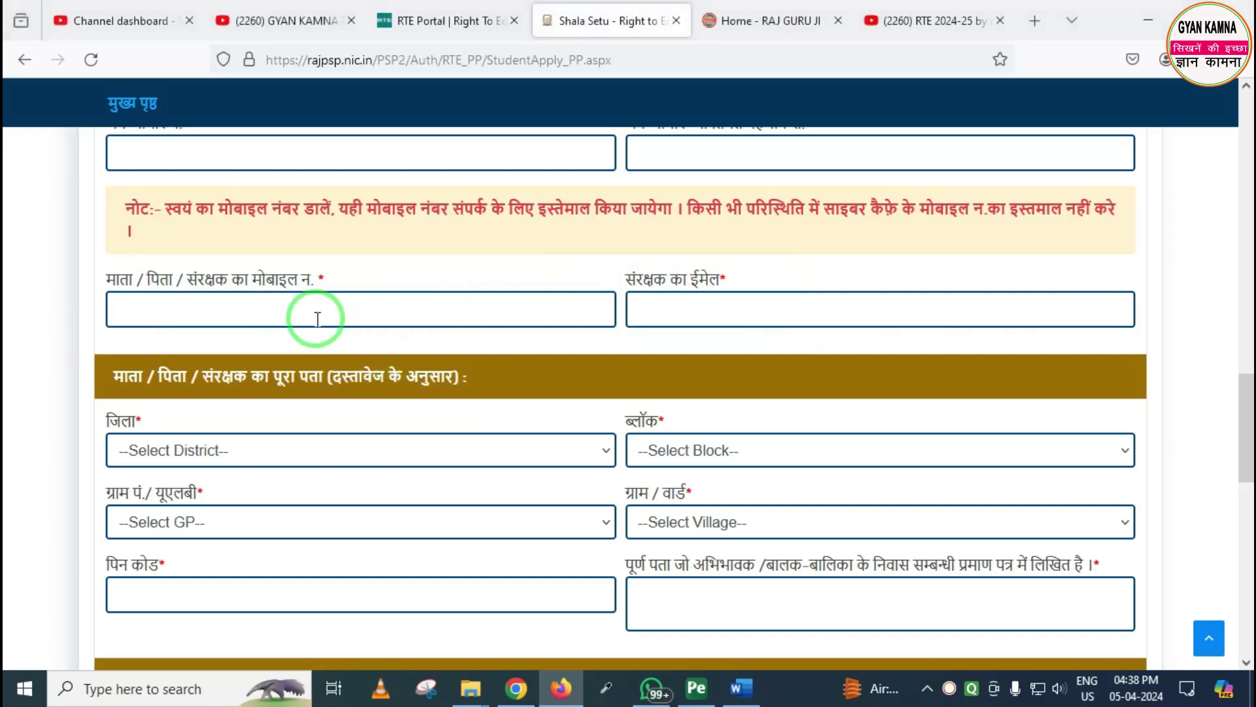
scroll(317, 319, down, 2)
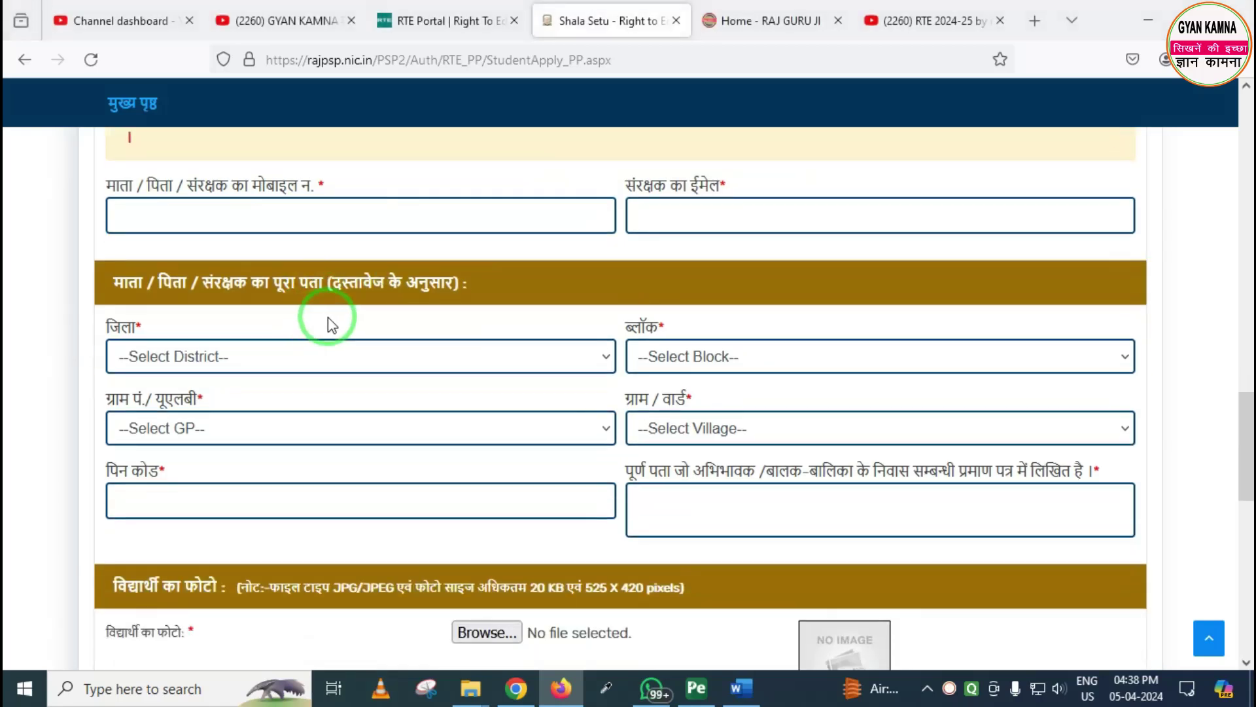
Select district JHUNJHUNUN, block CHIRAWA and local body NAGAR PALIKA Chirawa
mouse_move(41, 243)
mouse_down()
mouse_move(202, 448)
mouse_move(733, 541)
mouse_move(1166, 546)
mouse_up()
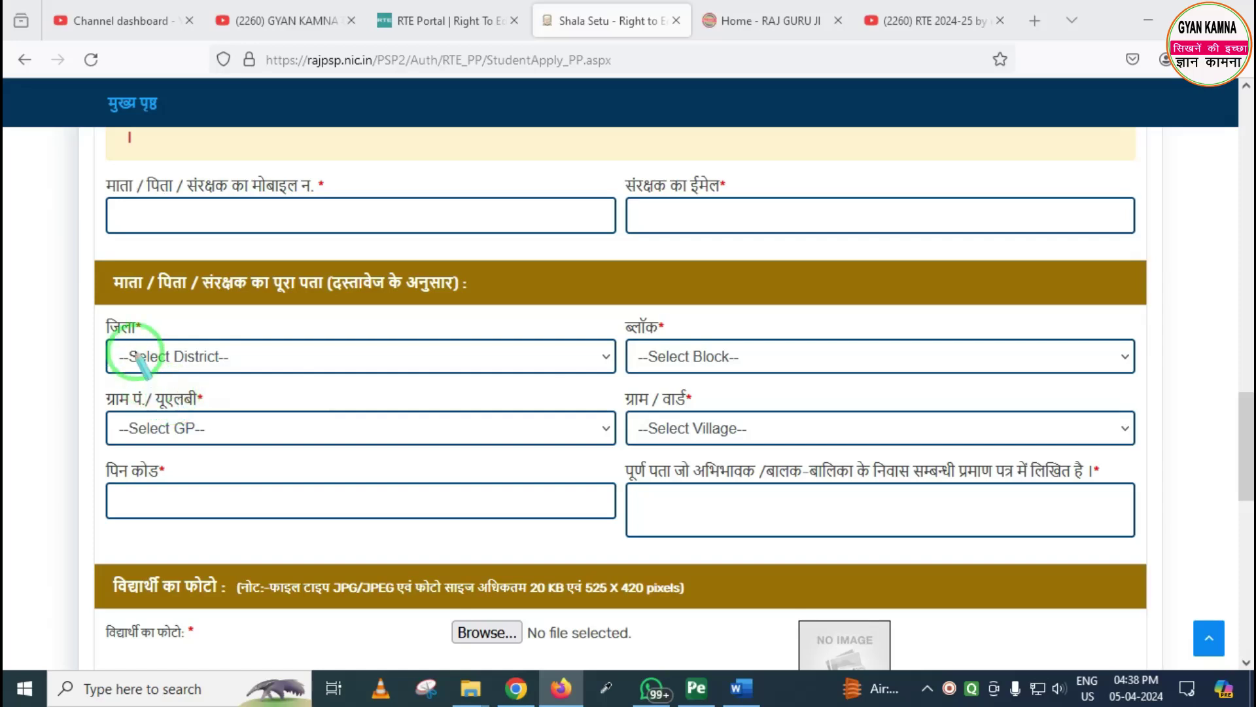
mouse_move(101, 313)
mouse_down()
mouse_move(706, 521)
mouse_move(1175, 529)
mouse_up()
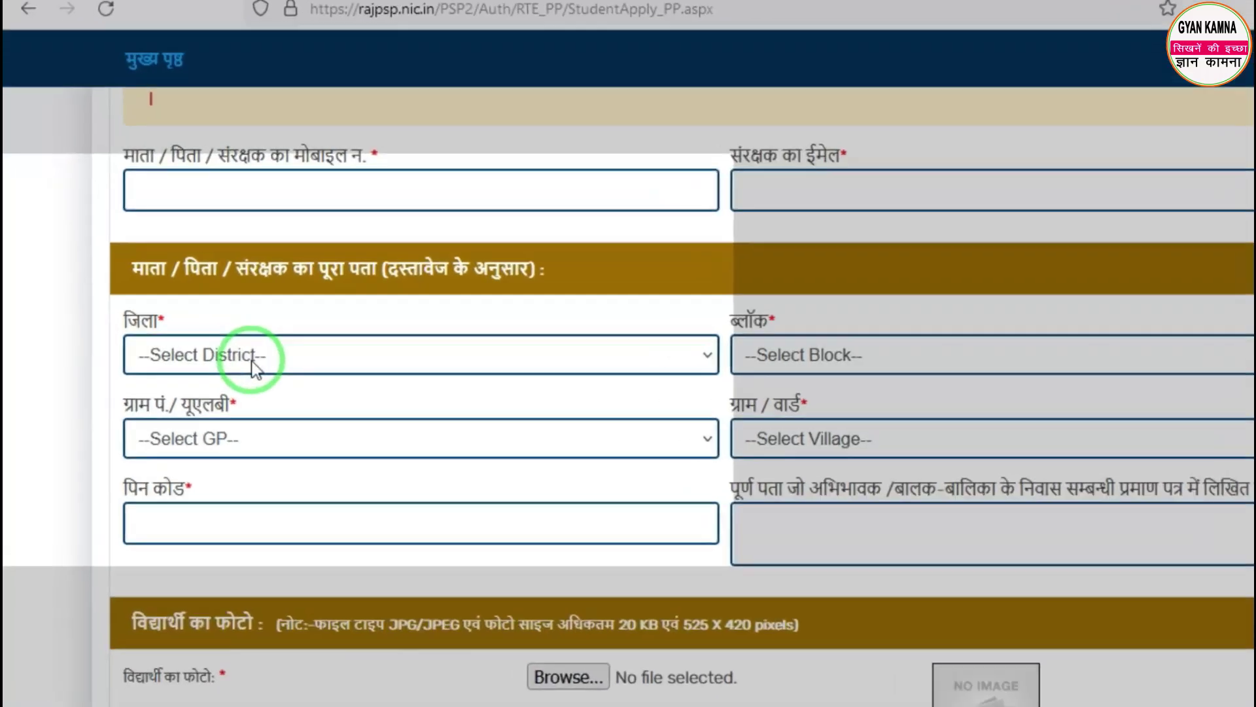
click(222, 357)
scroll(203, 515, down, 4)
click(351, 670)
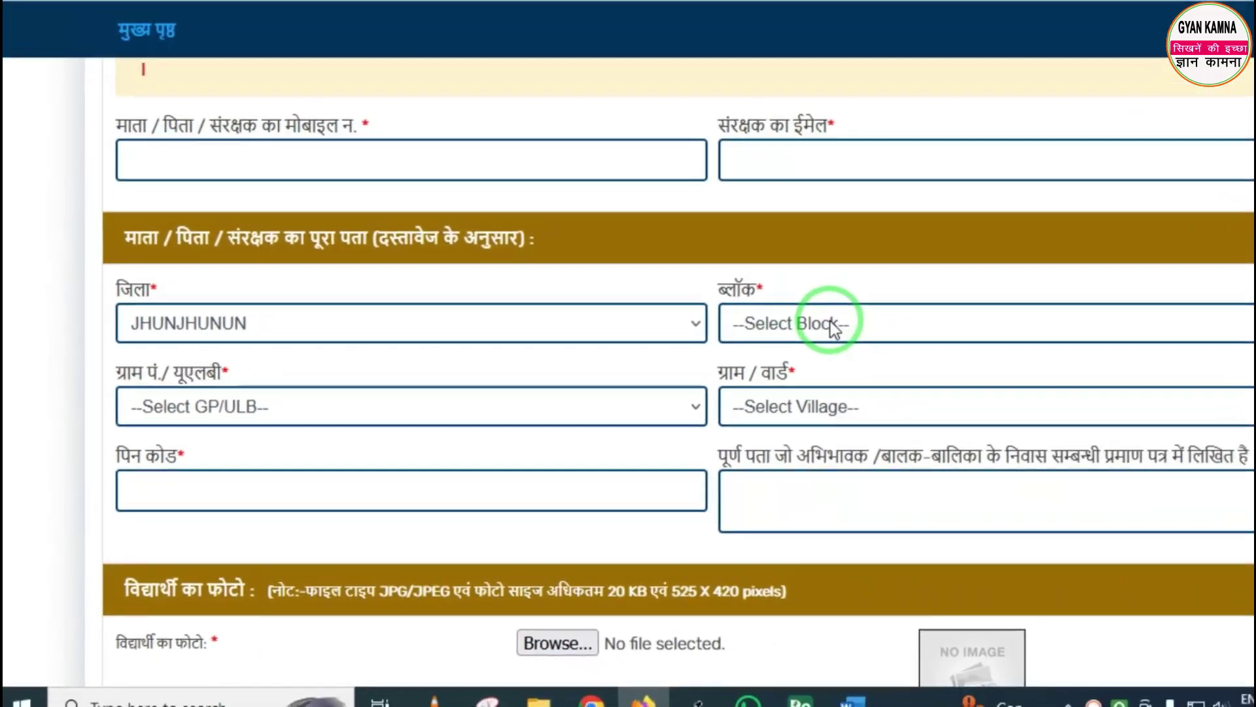
click(973, 271)
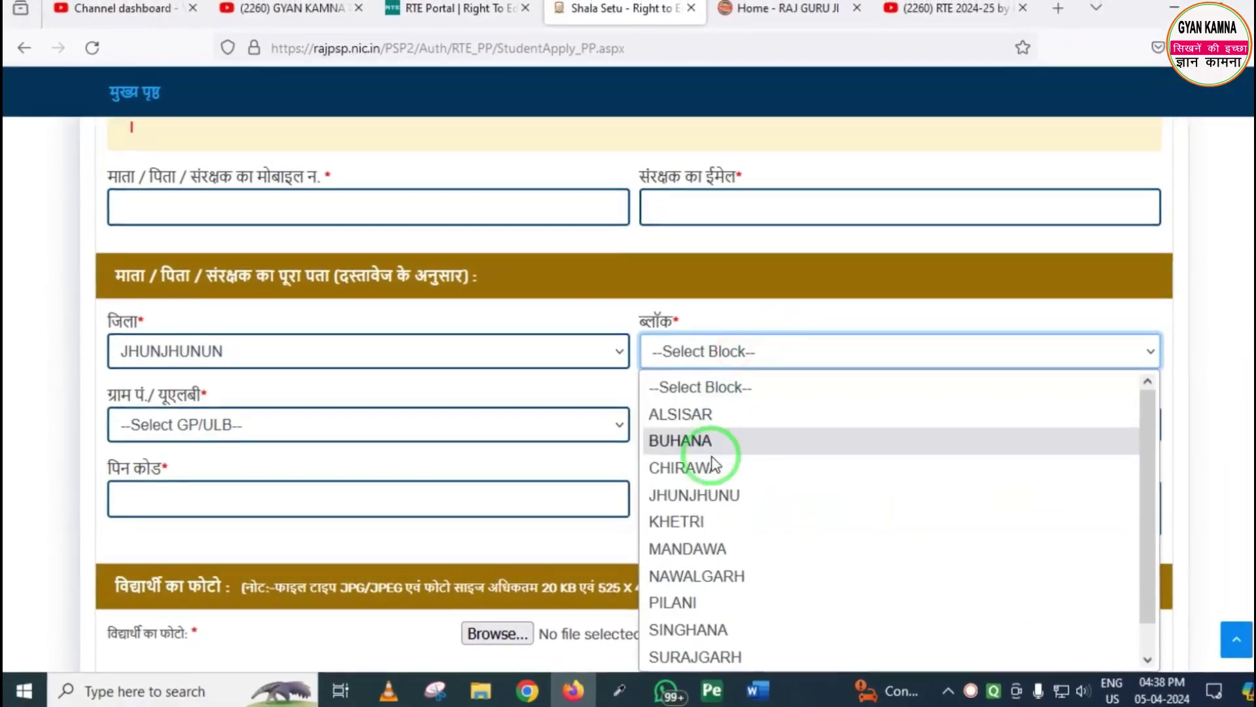
click(693, 469)
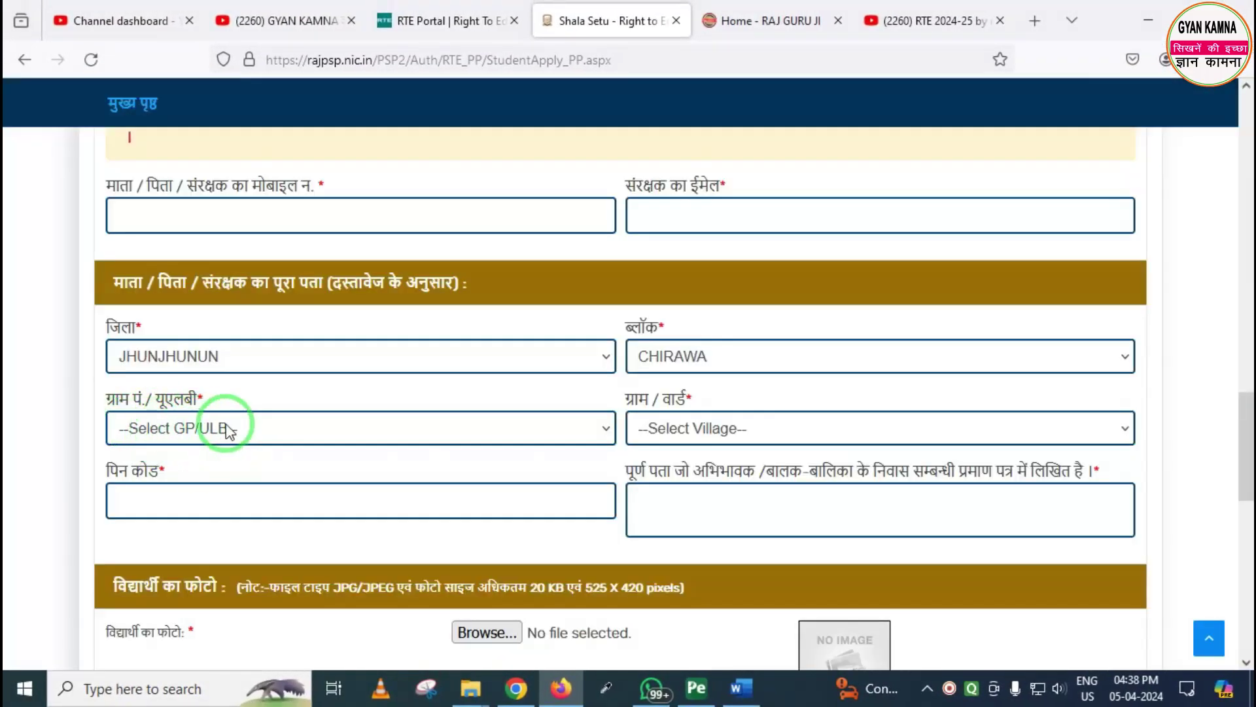
click(234, 432)
scroll(209, 271, down, 5)
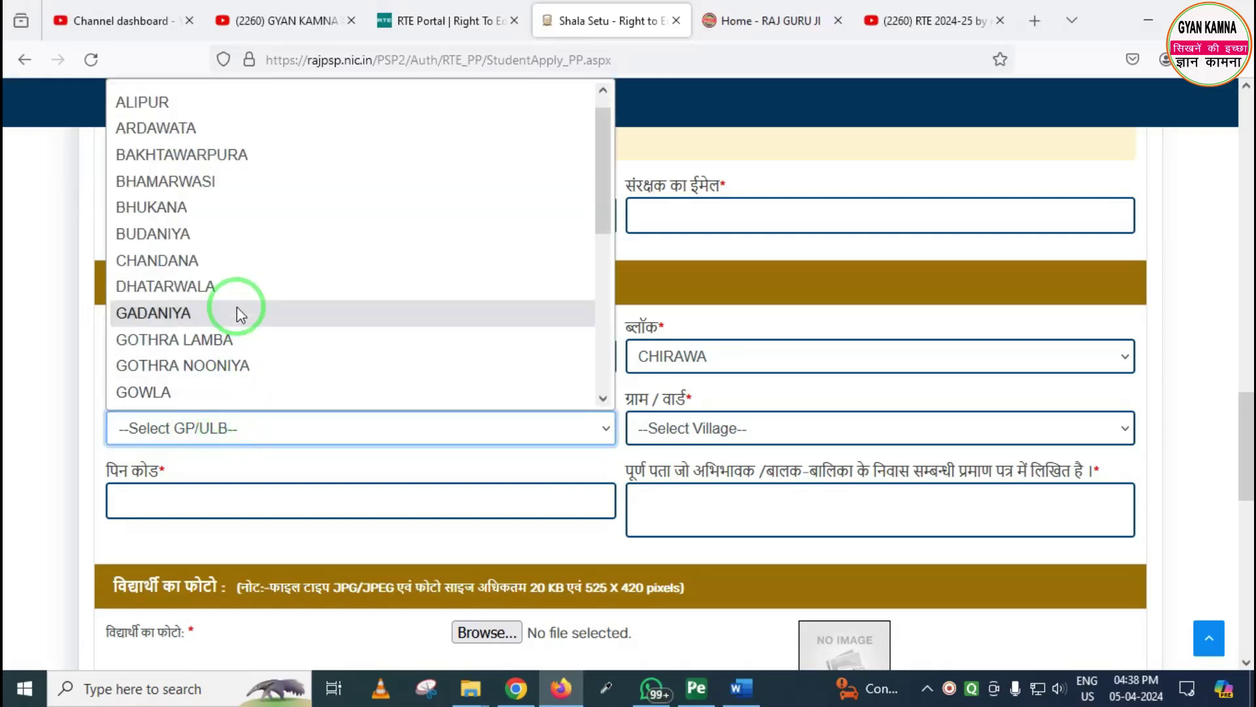
click(180, 237)
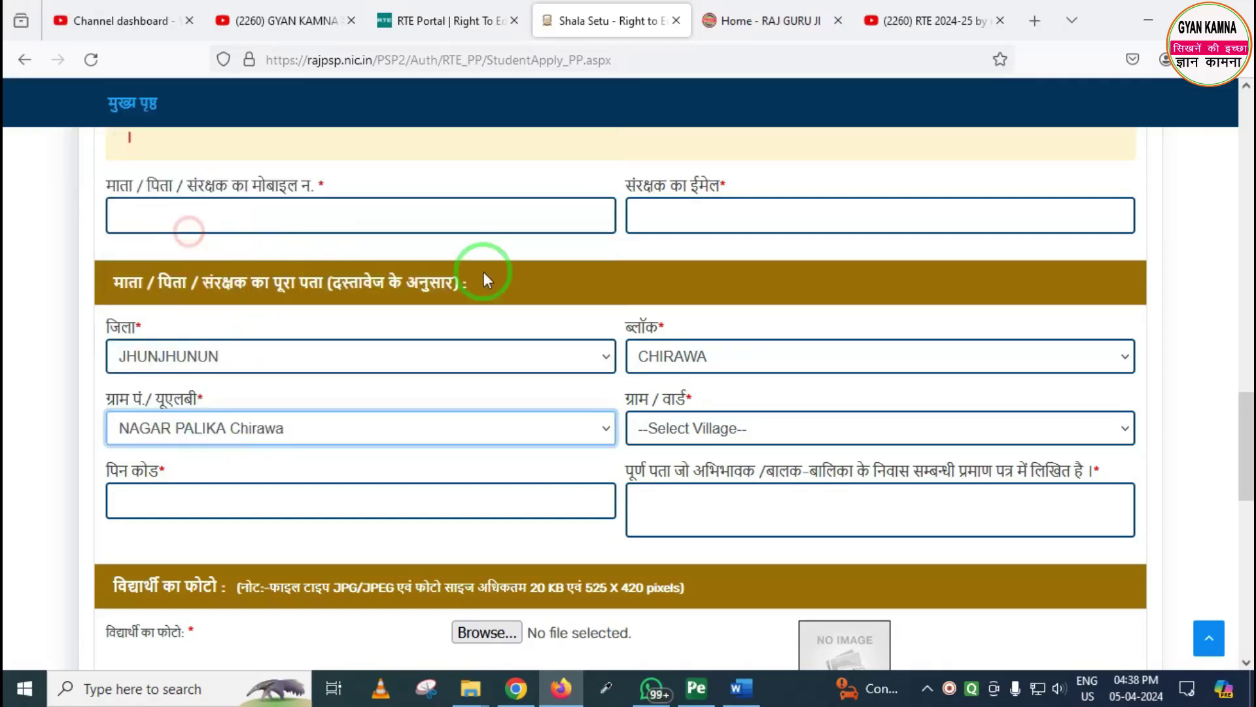
Choose Chirawa (M) - Ward No.25, then enter the PIN code and full address
click(675, 429)
scroll(704, 340, down, 5)
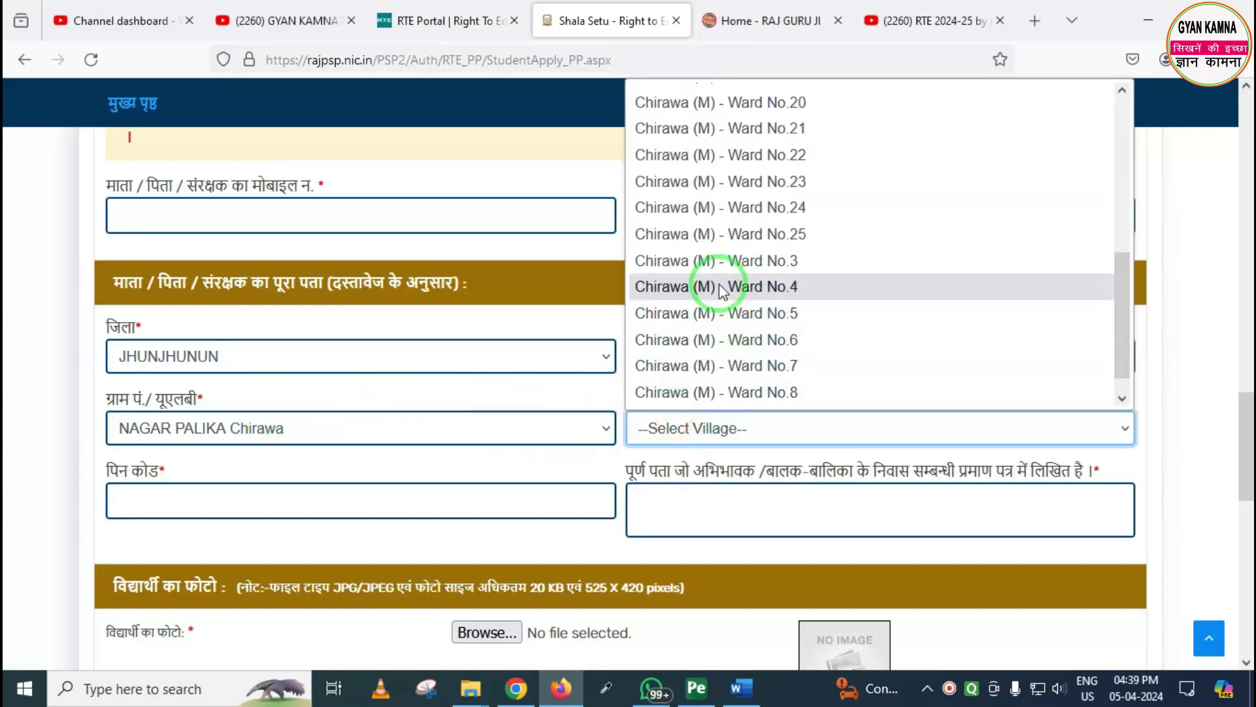
scroll(745, 301, down, 1)
scroll(752, 331, up, 2)
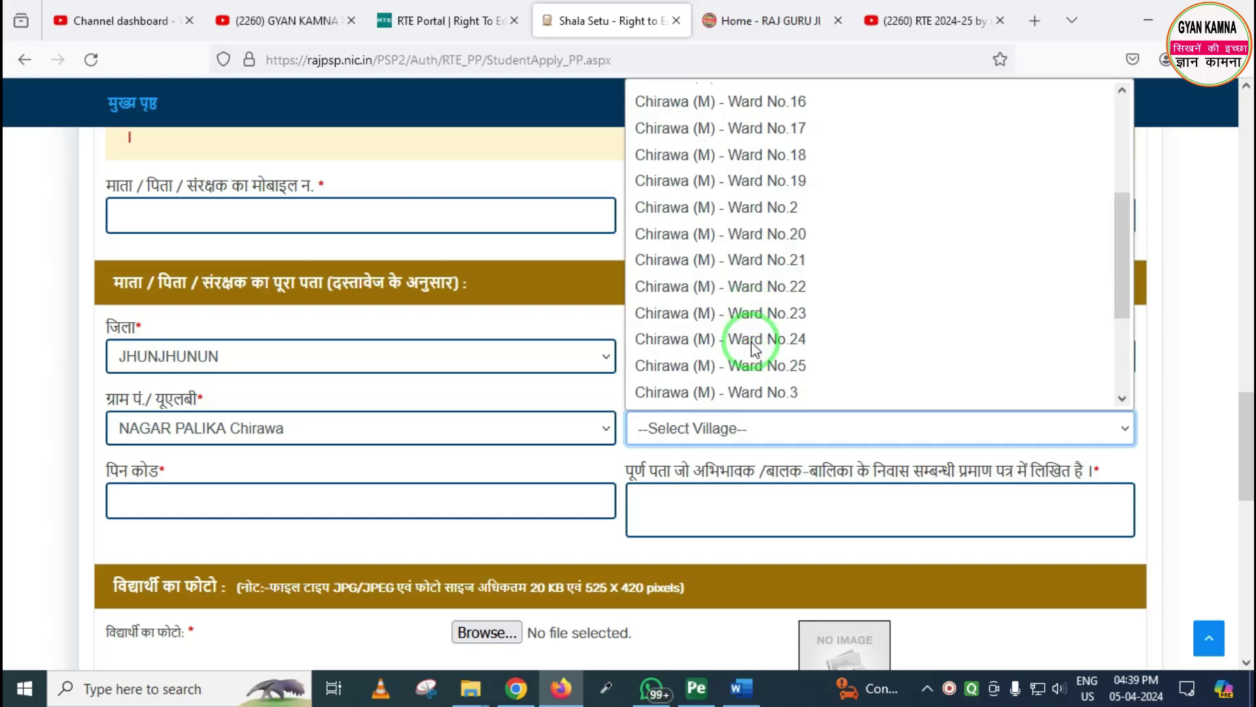
click(758, 365)
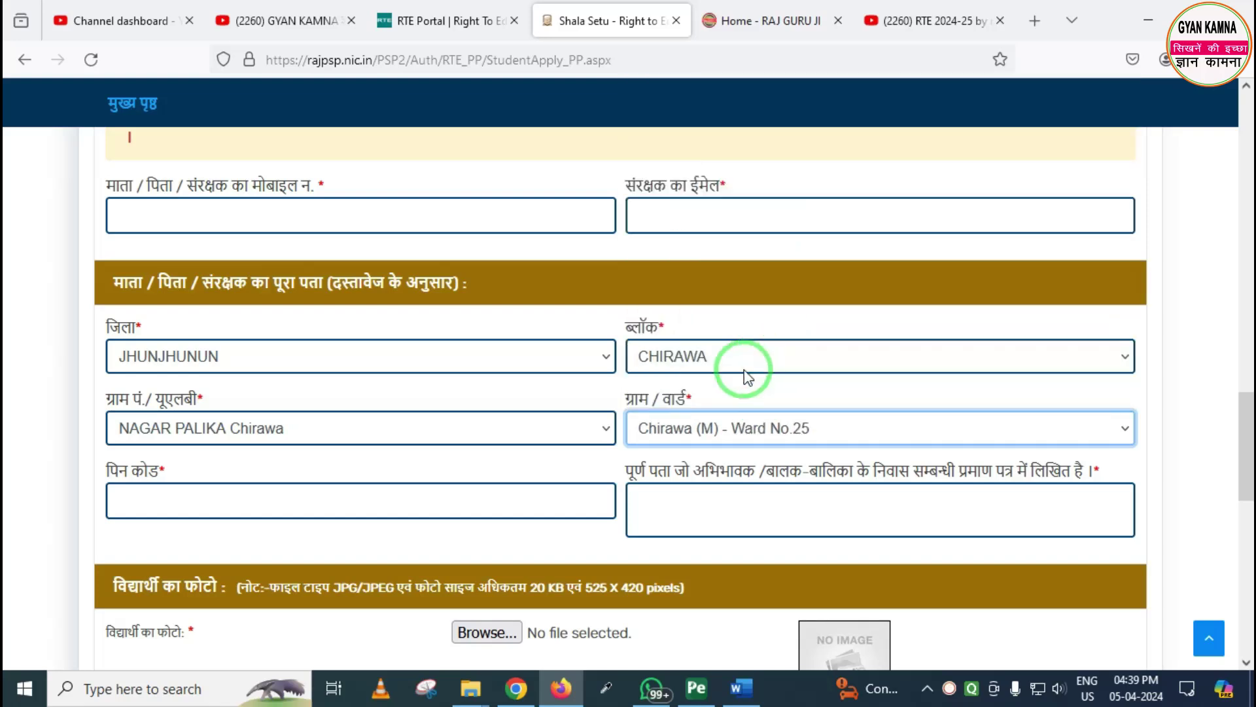
click(198, 493)
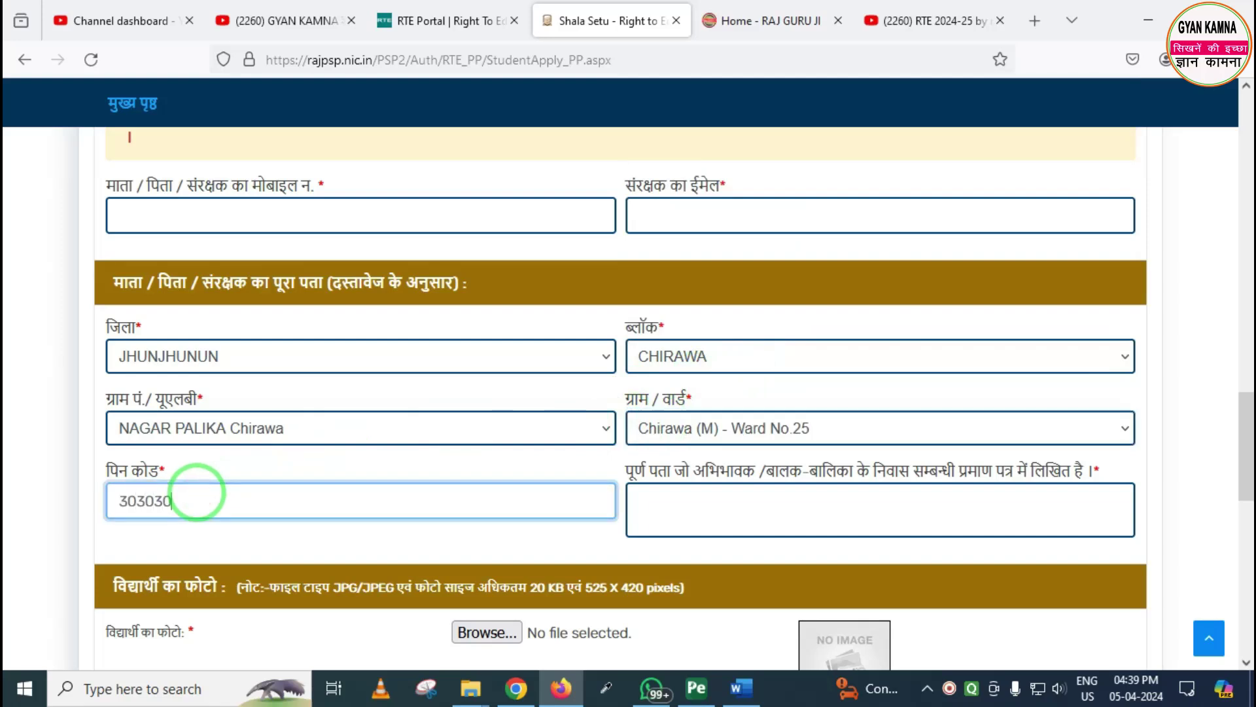
click(673, 505)
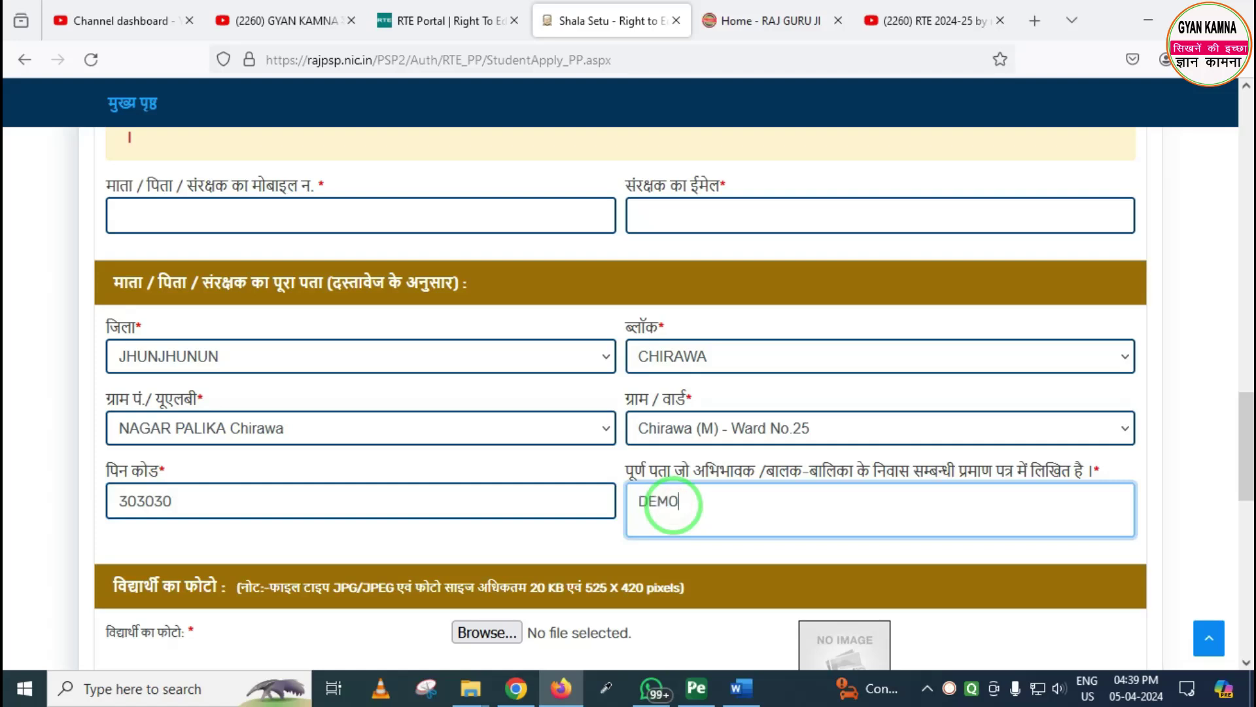
scroll(623, 477, down, 3)
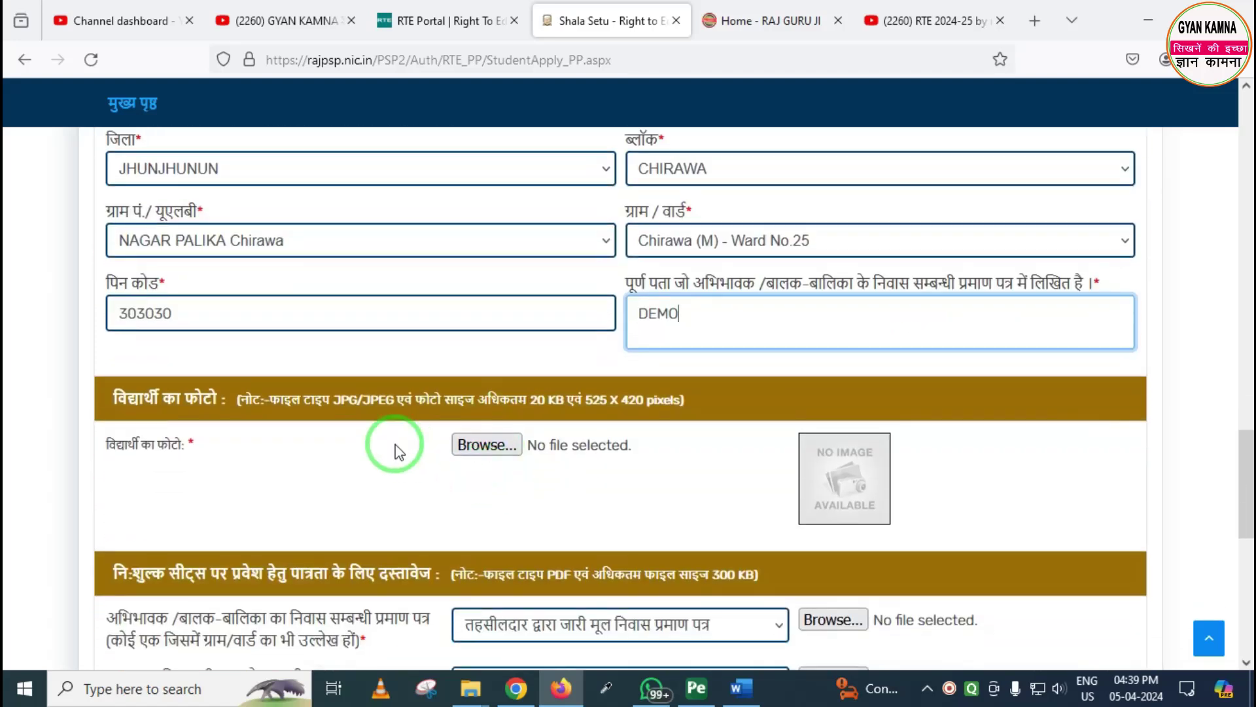
Attach ph20.jpg from the Photo folder as the student's photo
drag(359, 368, 725, 517)
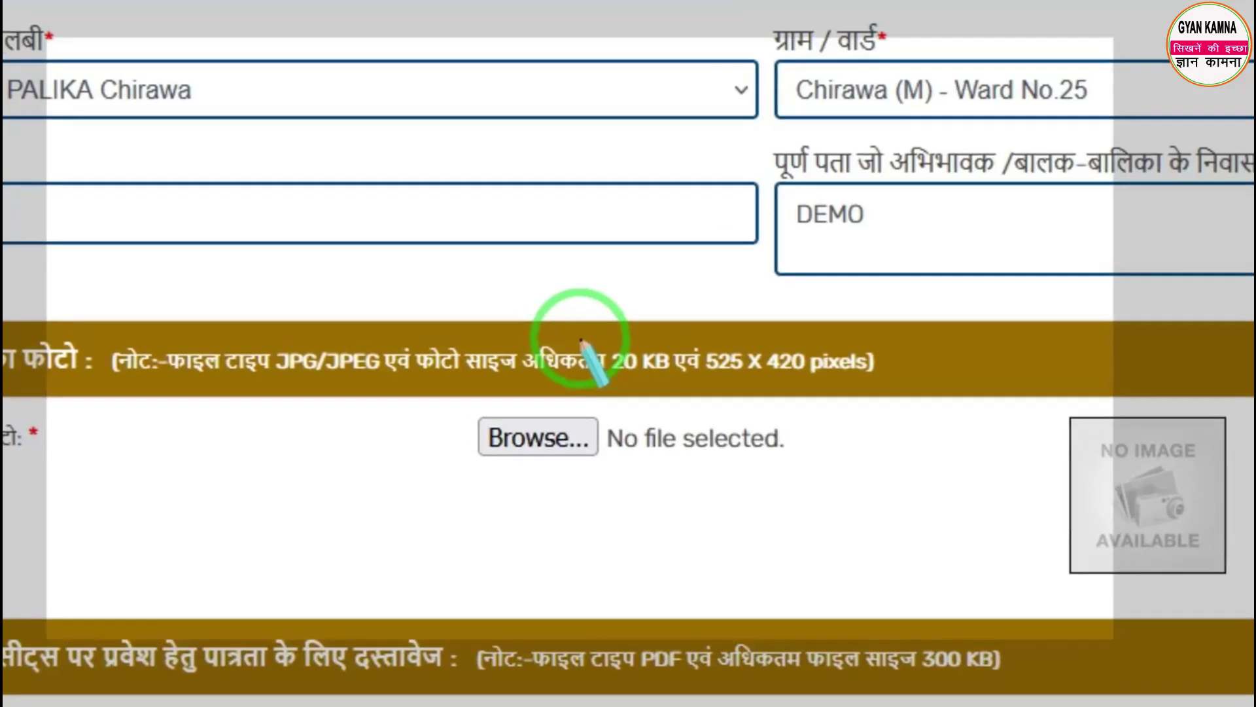
drag(523, 389, 558, 414)
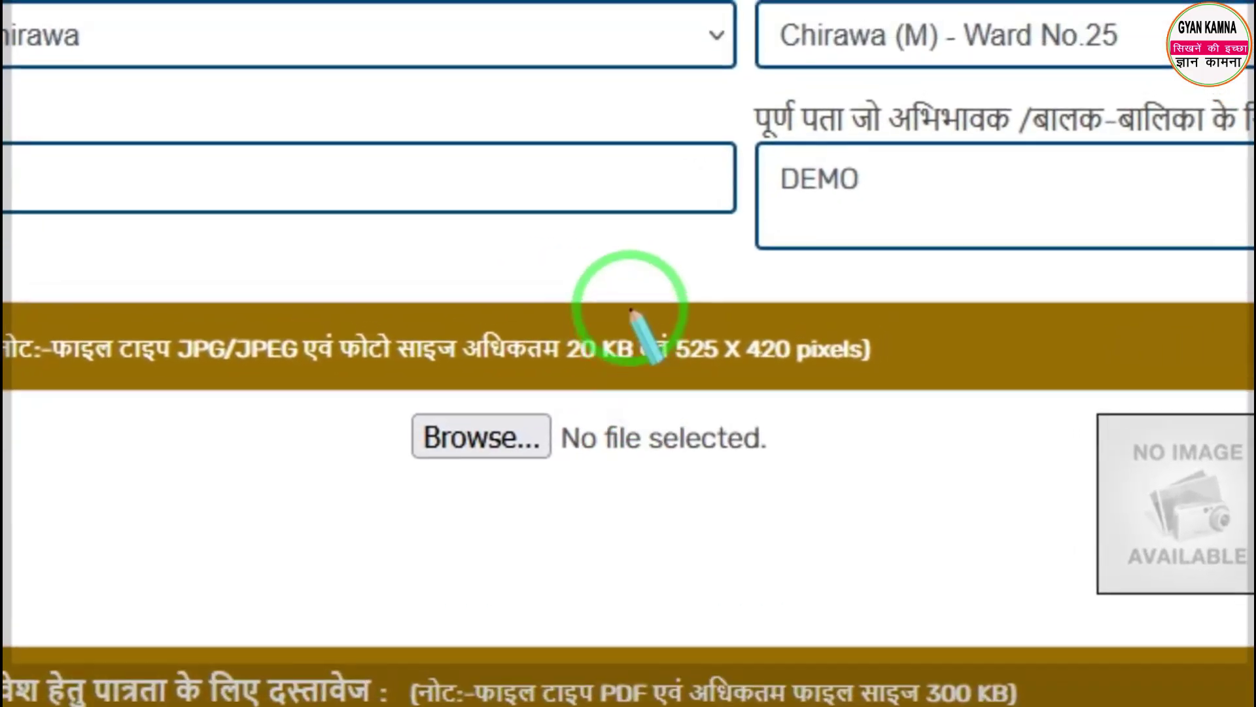
drag(635, 288, 901, 375)
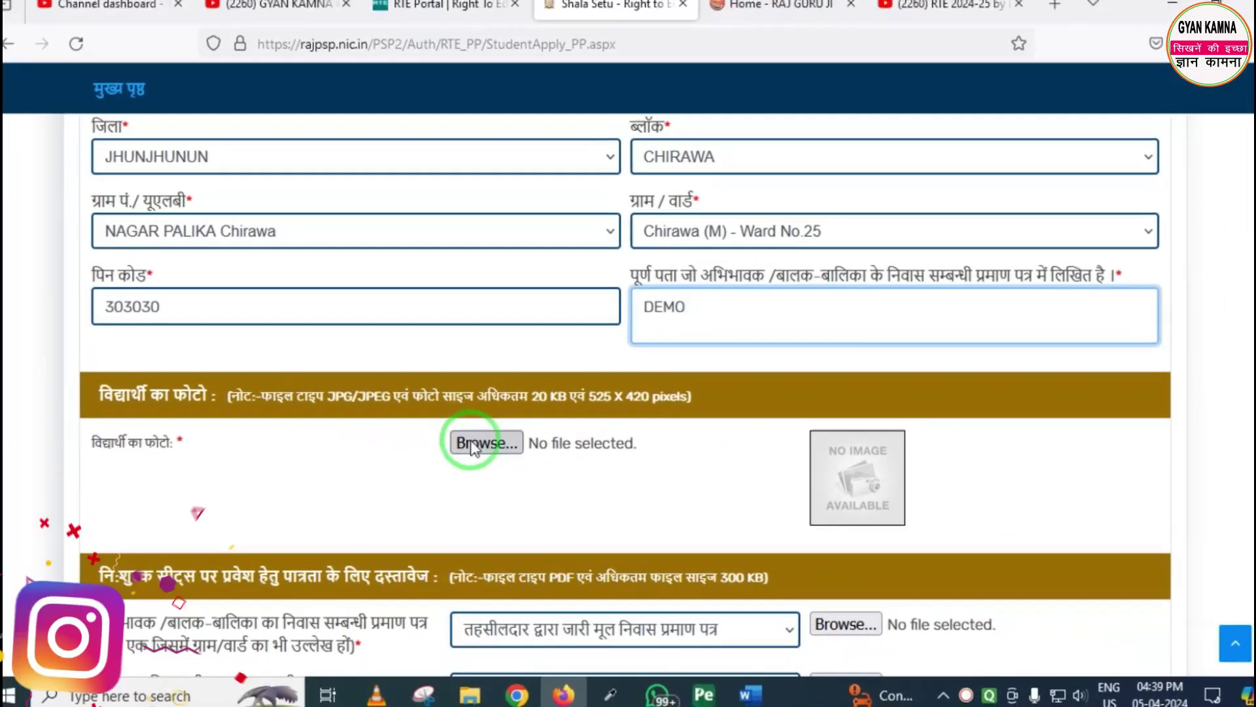
click(471, 443)
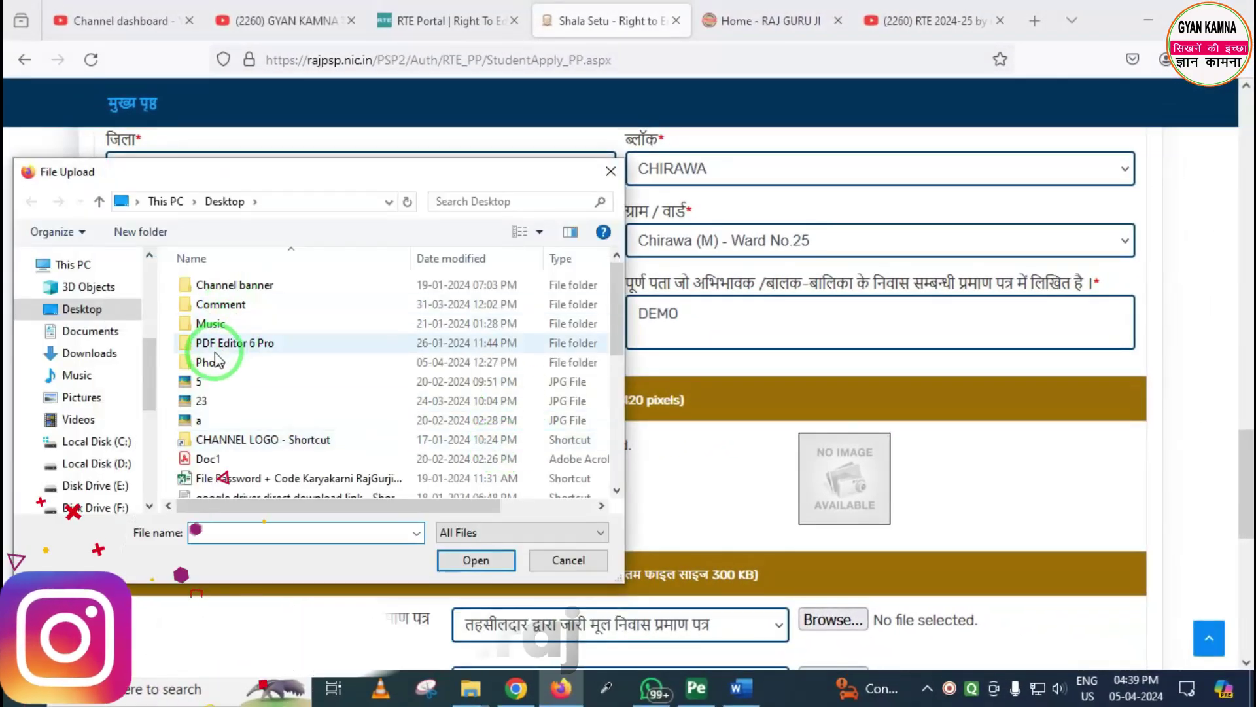
double_click(215, 362)
double_click(449, 293)
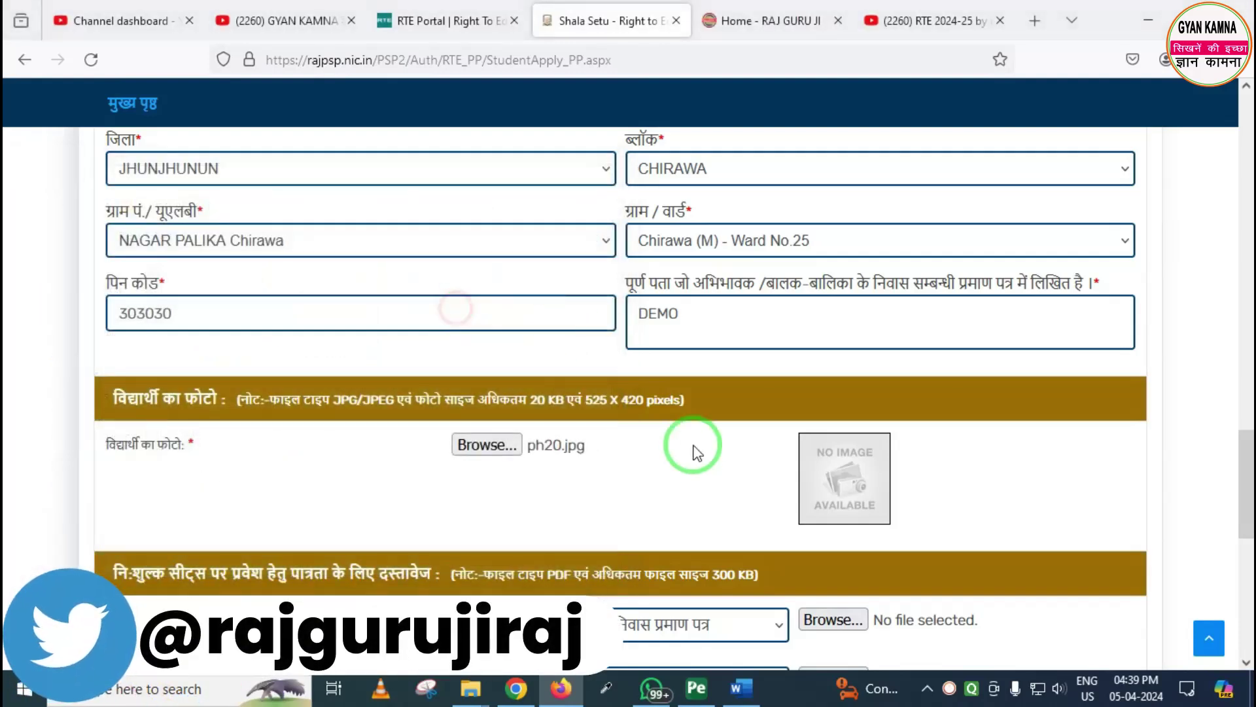
scroll(813, 463, down, 3)
scroll(431, 458, down, 2)
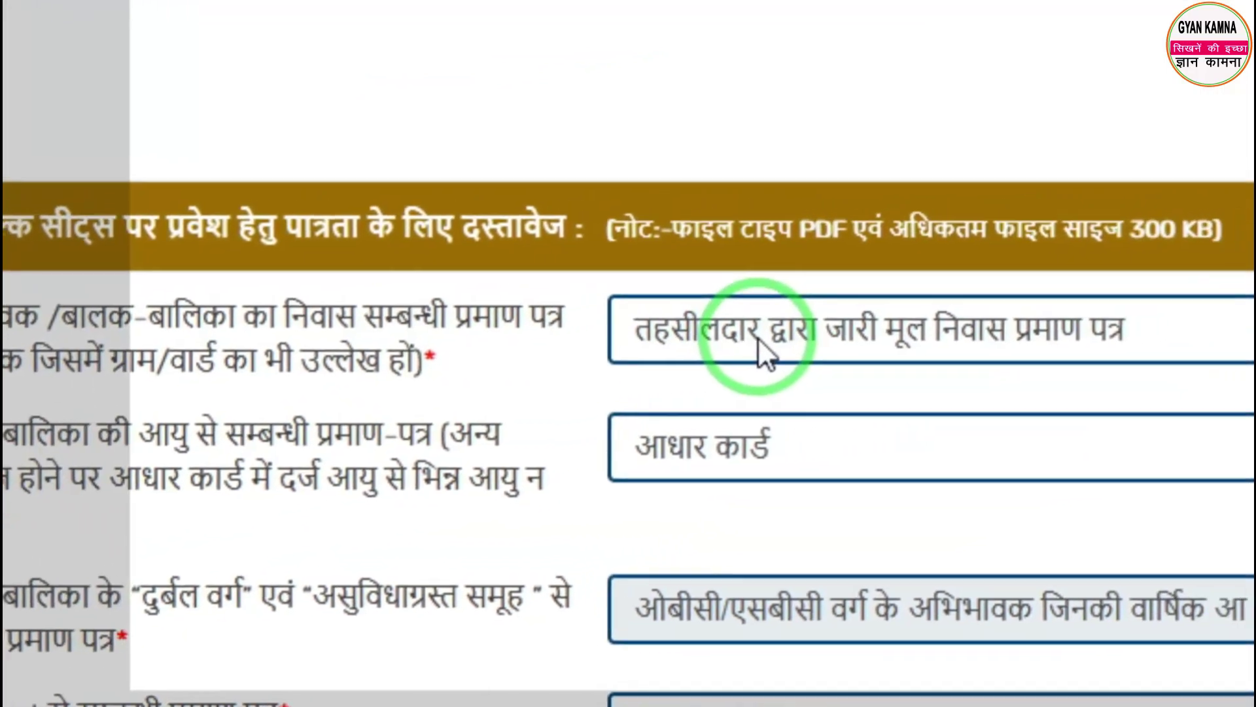
Keep the Tehsildar-issued domicile certificate as residence proof with Doc1.pdf attached, then open the age-proof types
click(757, 333)
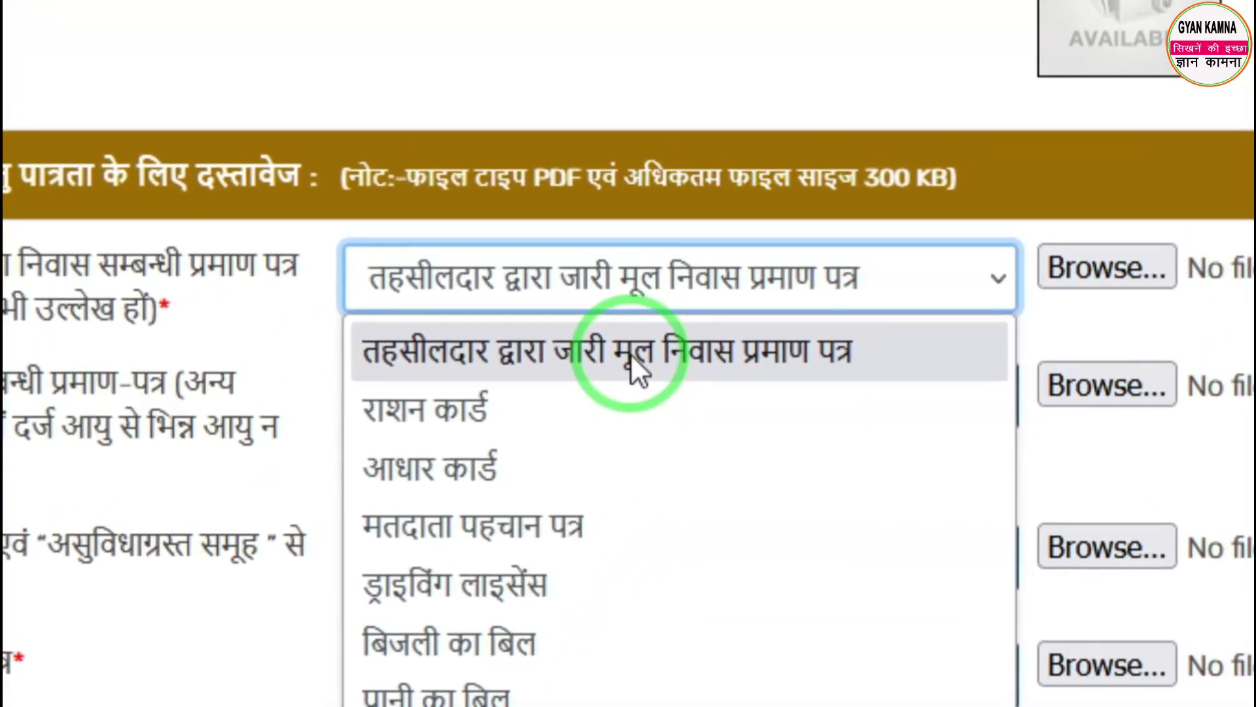
click(645, 317)
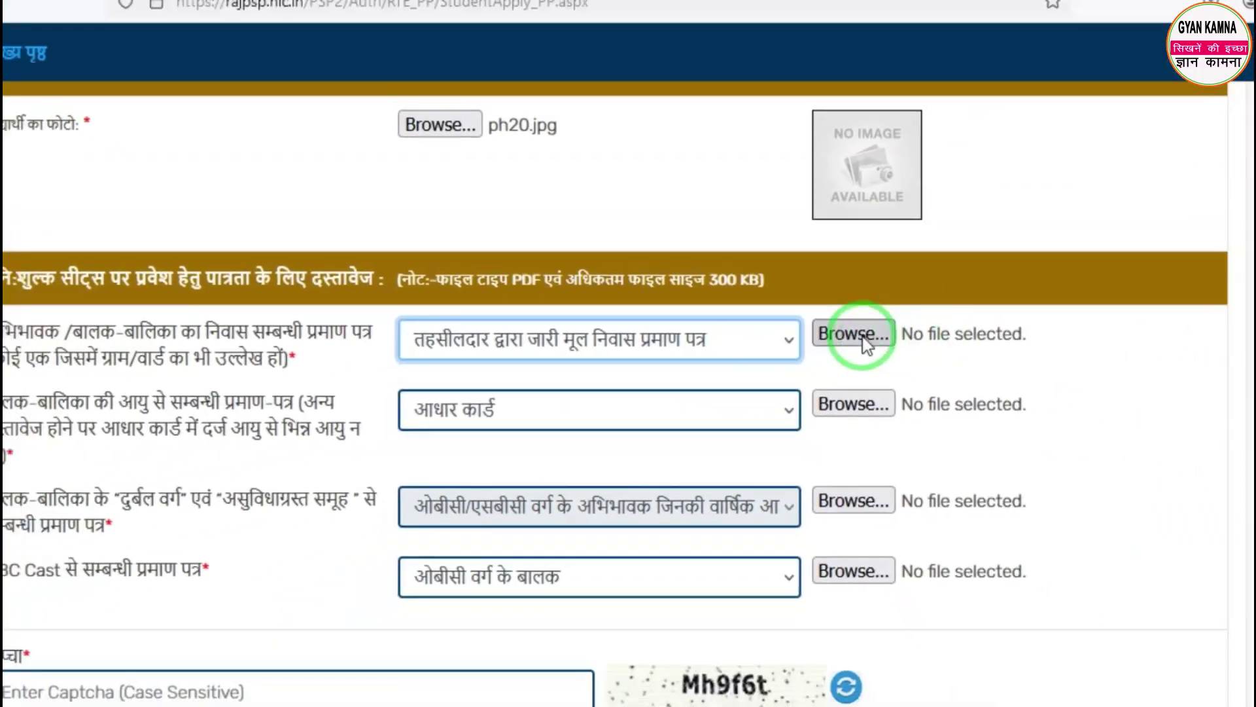
click(836, 345)
click(176, 297)
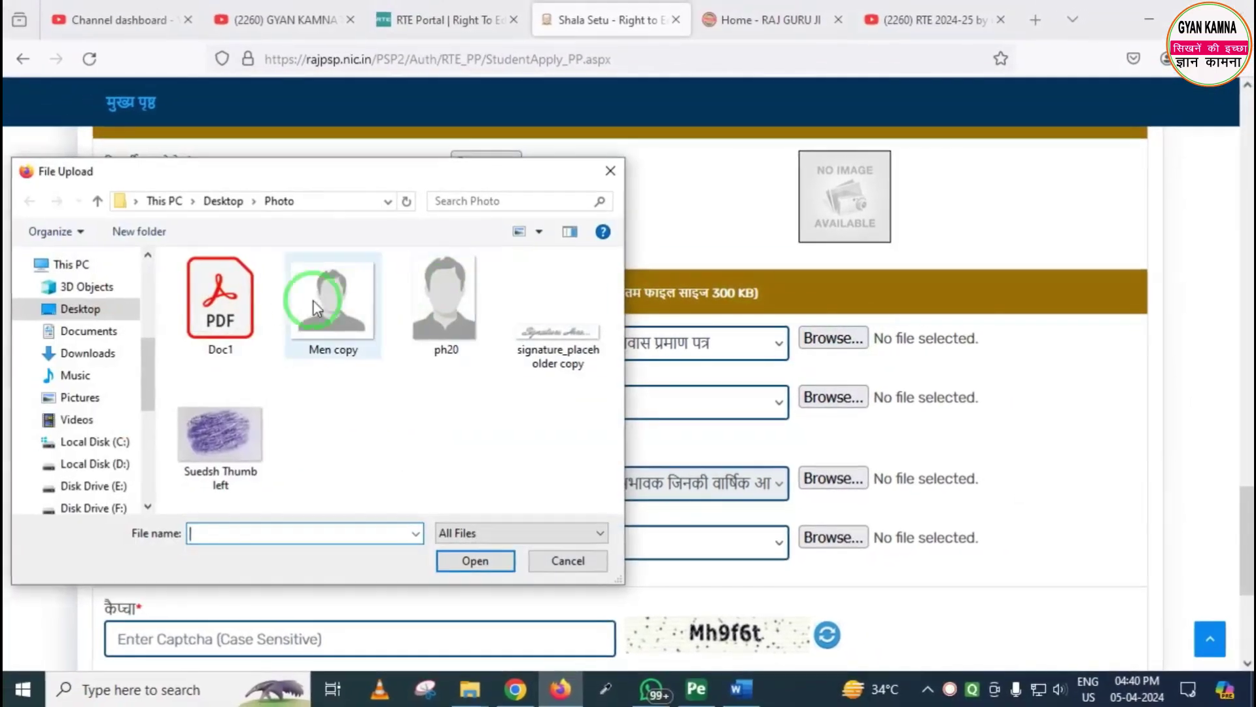
double_click(216, 305)
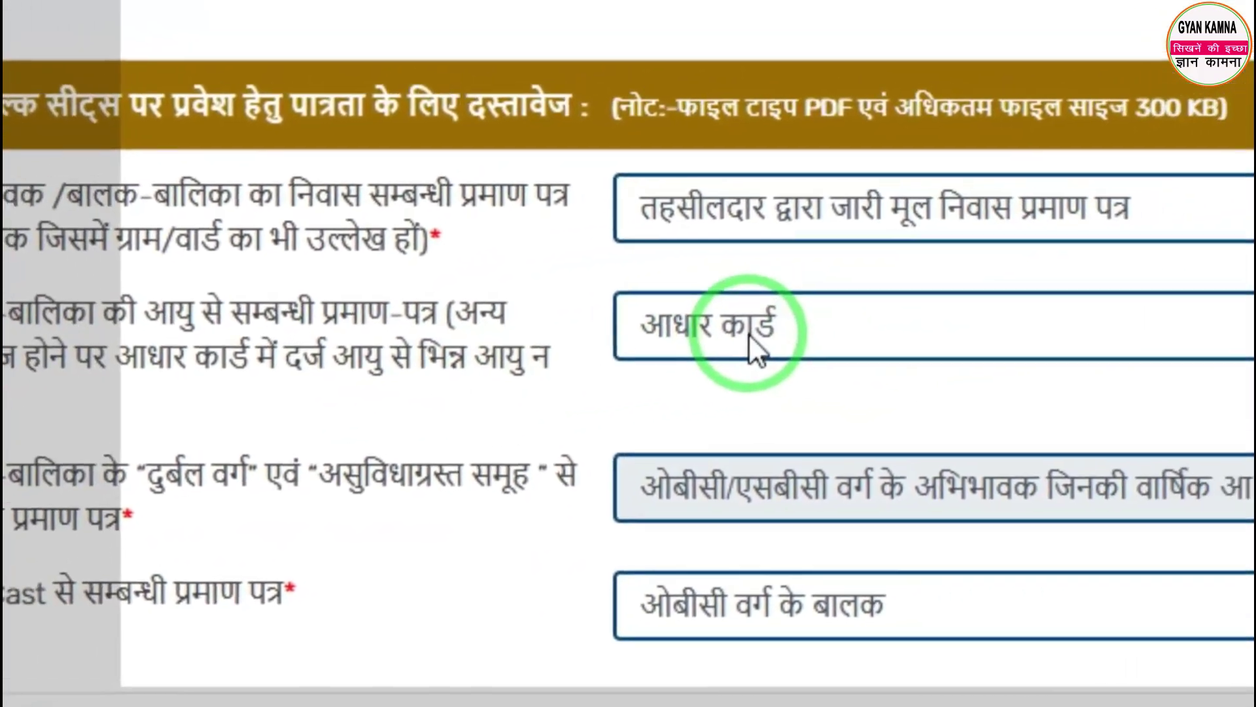
click(748, 333)
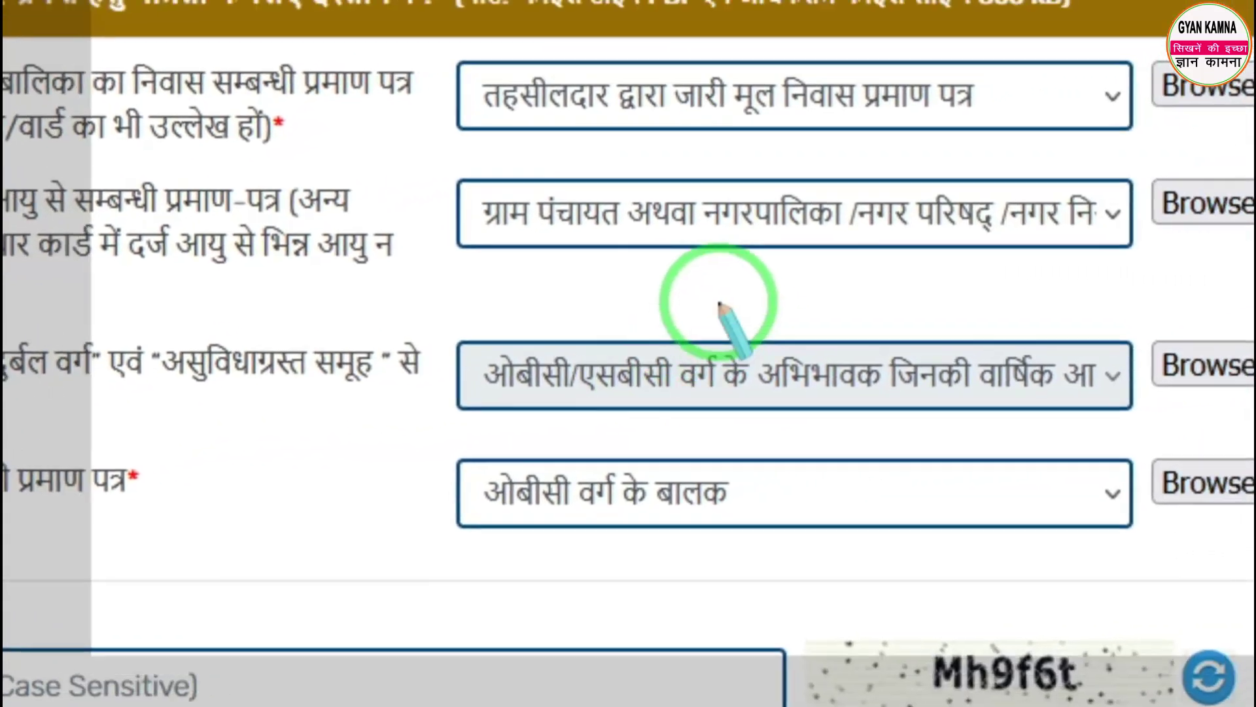
Attach Doc1.pdf to both the disadvantaged-group proof and the OBC caste proof rows
drag(880, 276, 1255, 399)
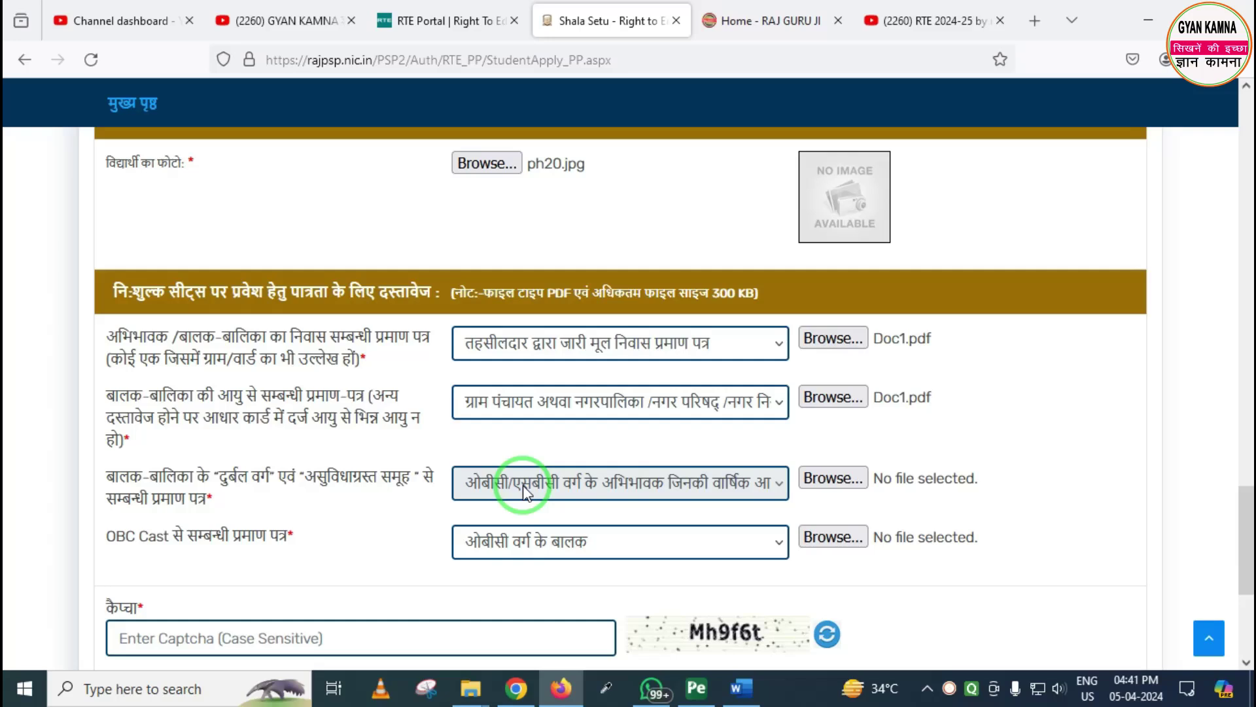
click(831, 484)
double_click(206, 306)
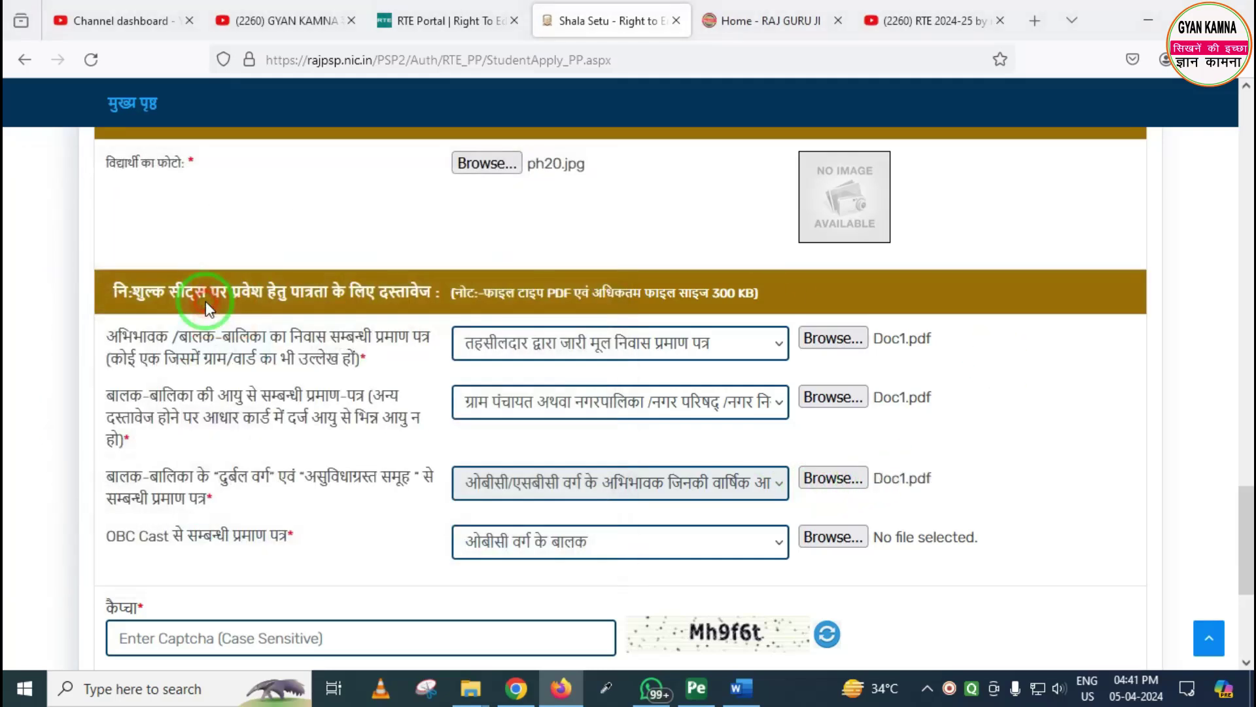
scroll(364, 439, down, 2)
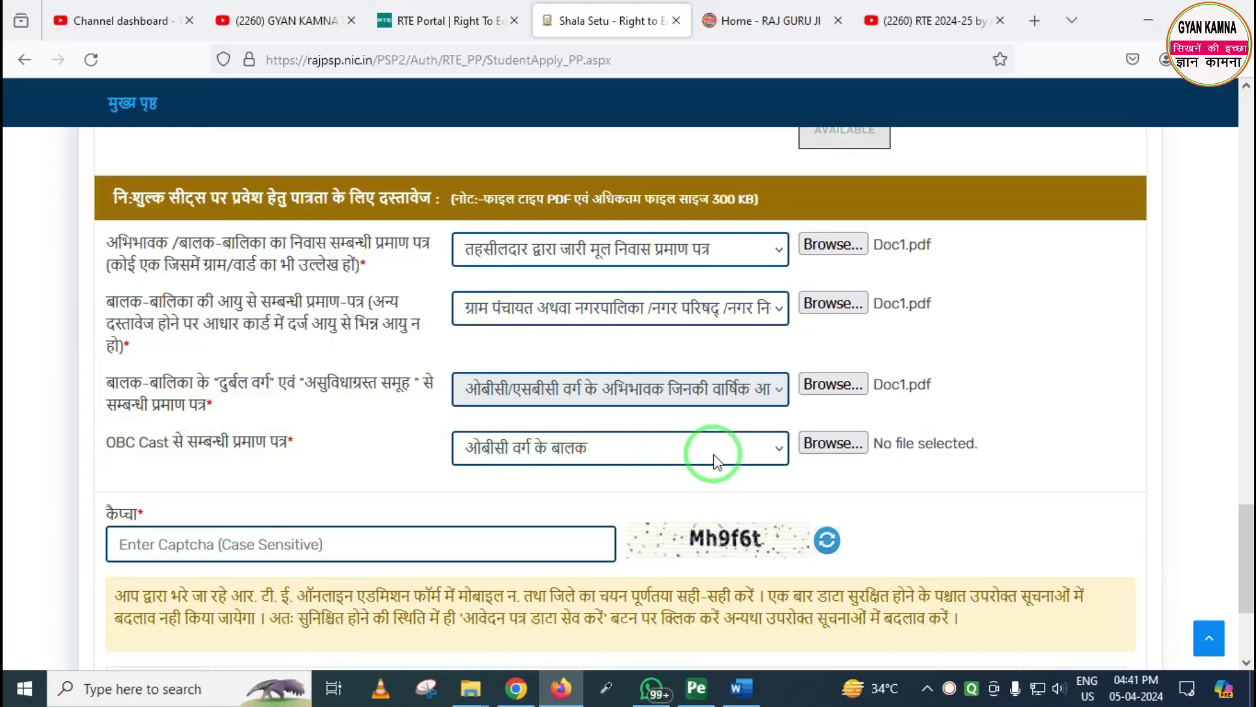
click(833, 445)
double_click(223, 308)
scroll(713, 422, down, 1)
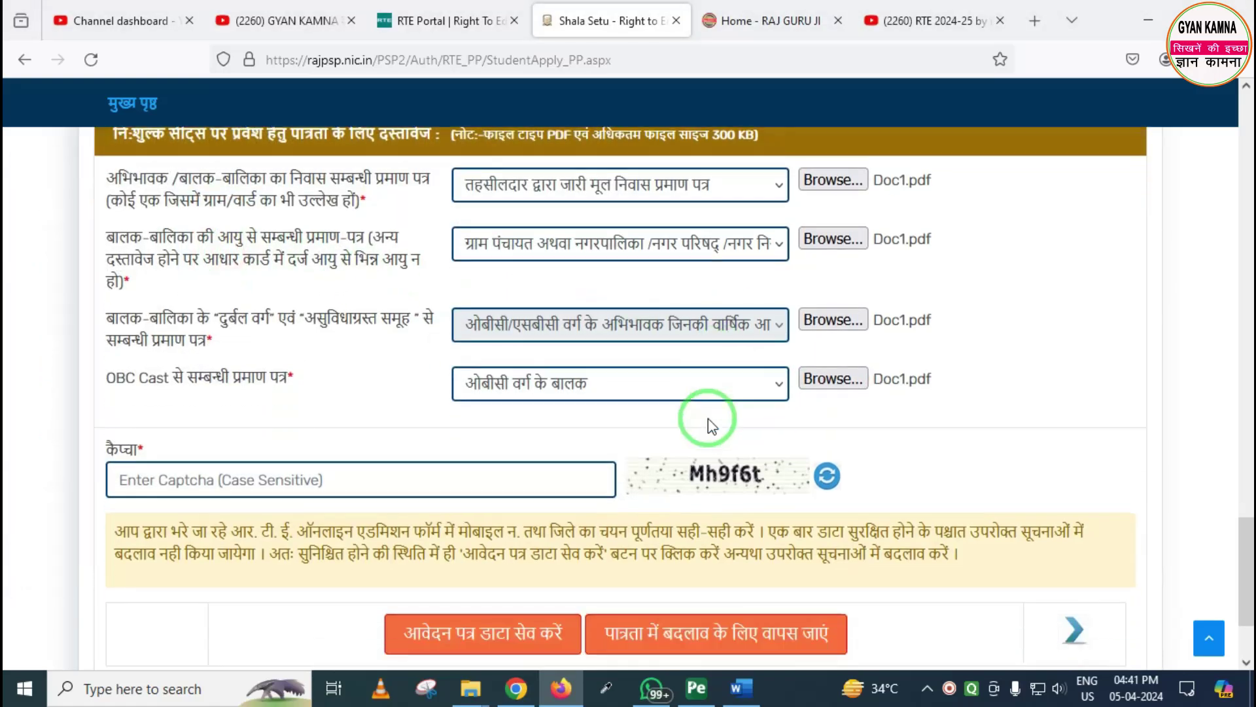
scroll(712, 426, down, 1)
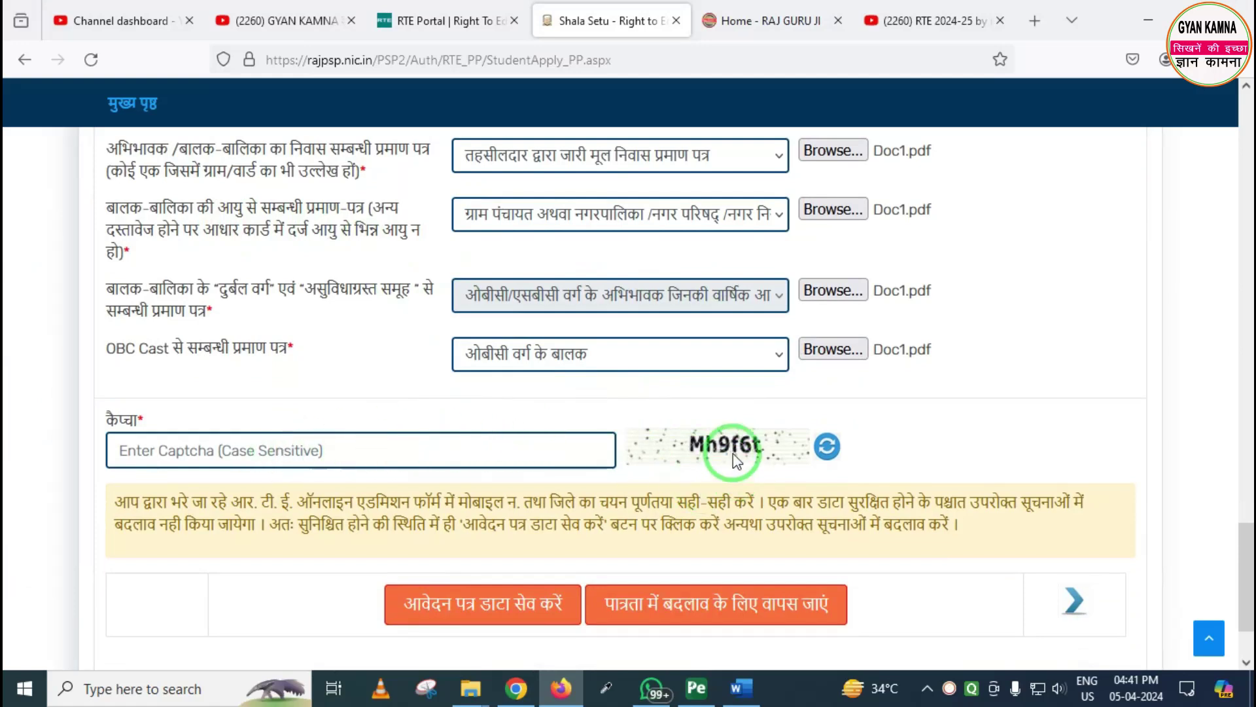
Enter the captcha characters and save the application form data
click(171, 451)
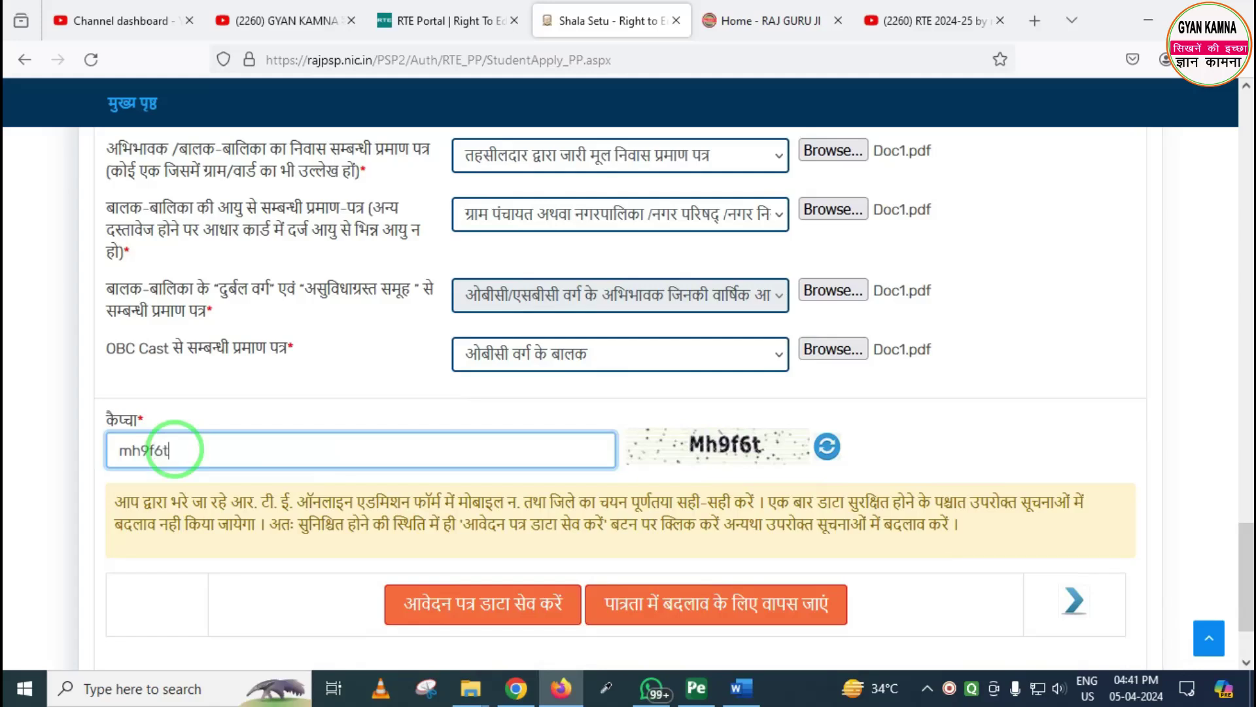
mouse_move(356, 564)
mouse_down()
mouse_move(425, 622)
mouse_move(601, 647)
mouse_up()
key(Escape)
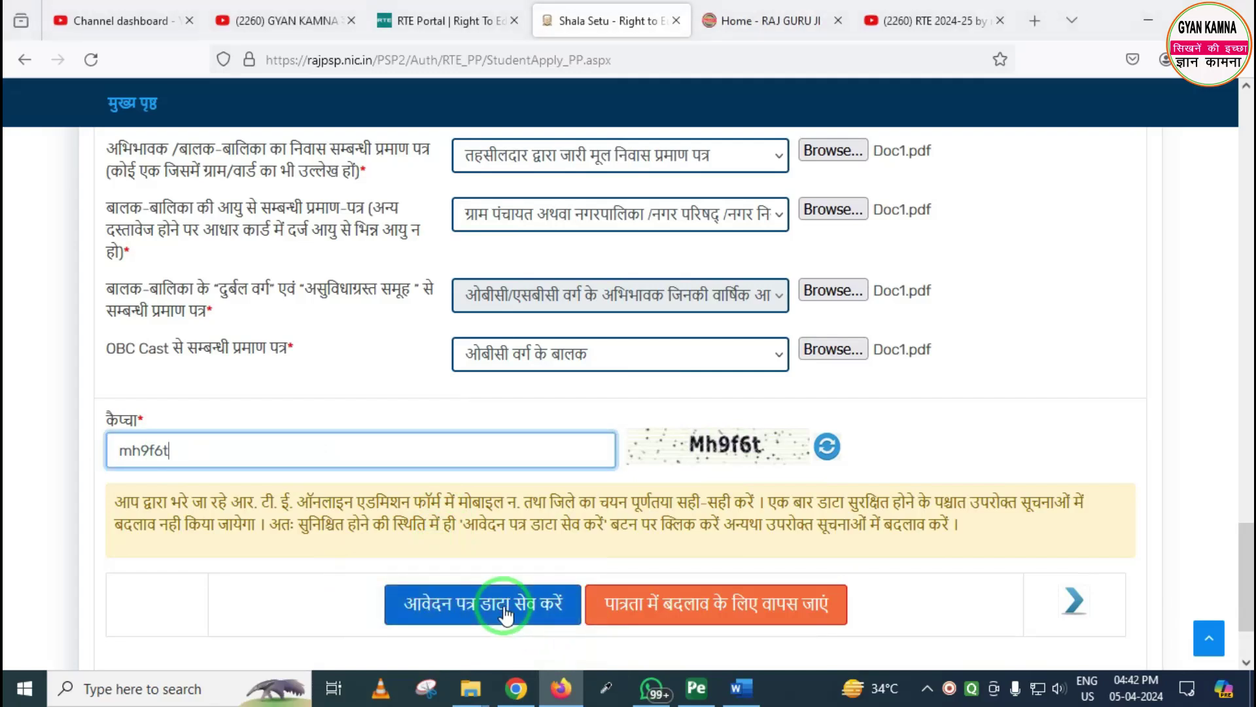
click(504, 608)
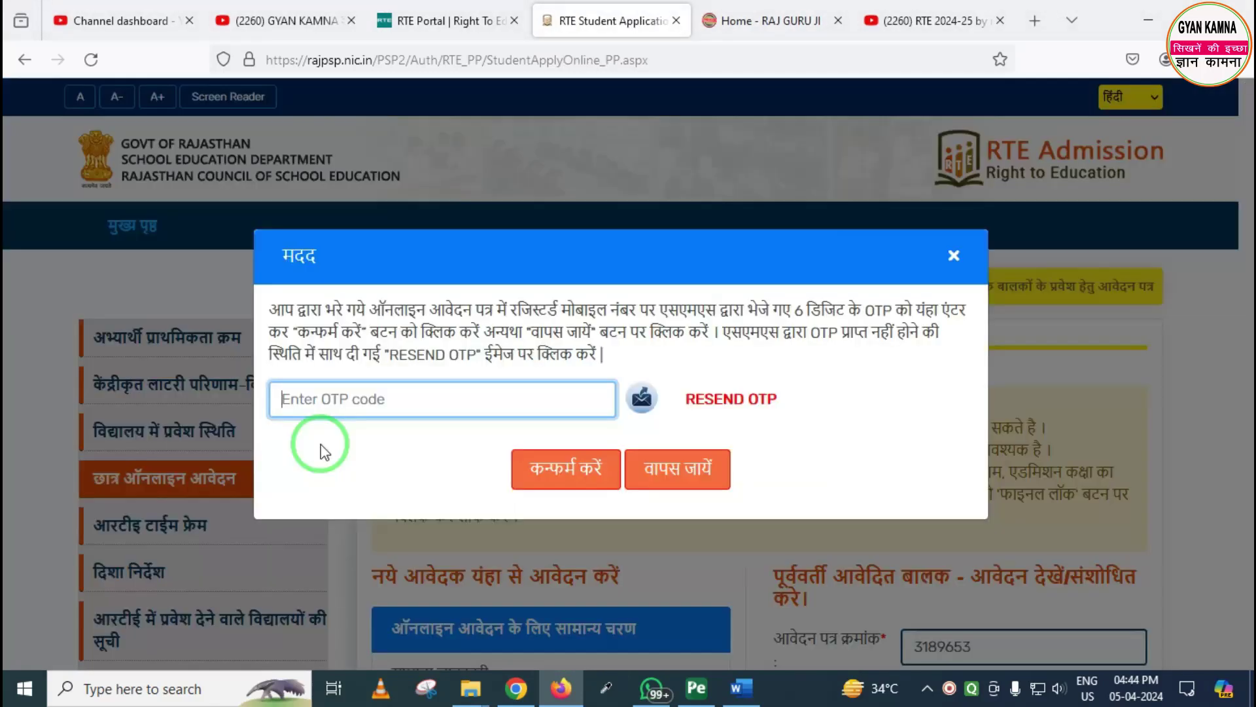
Enter the SMS OTP code, confirm it, and close the application-saved success message
click(582, 480)
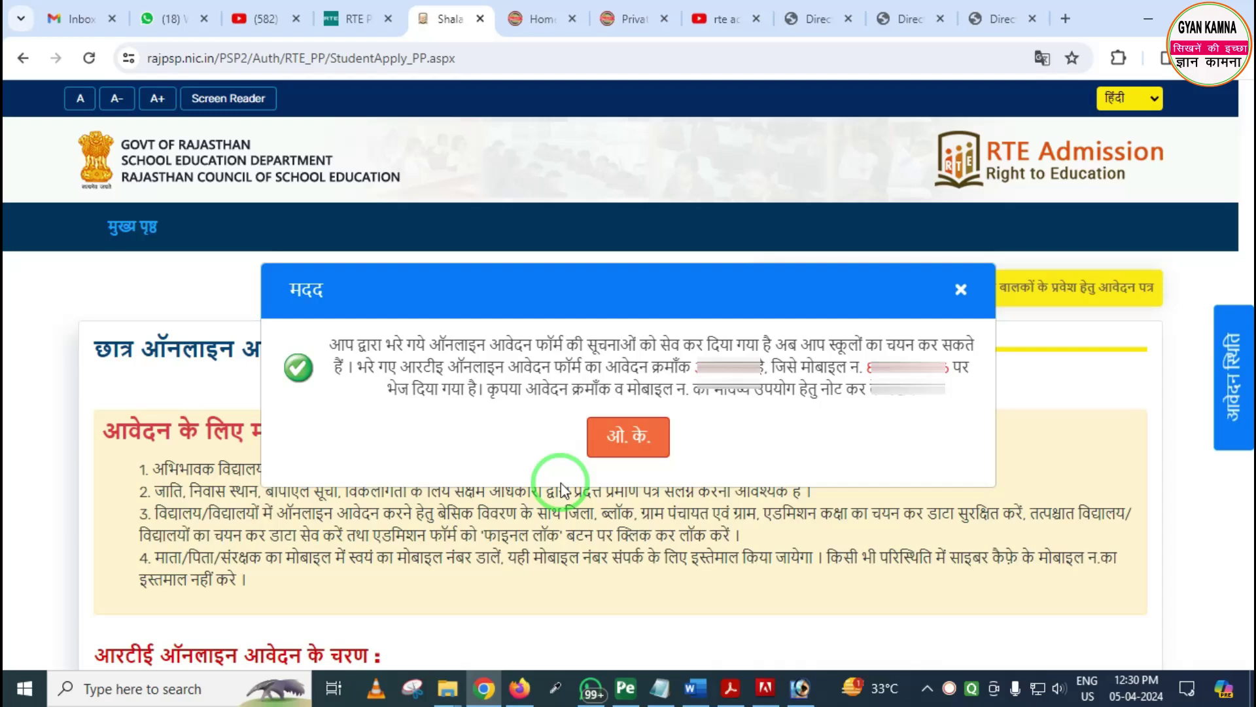
click(605, 448)
click(648, 448)
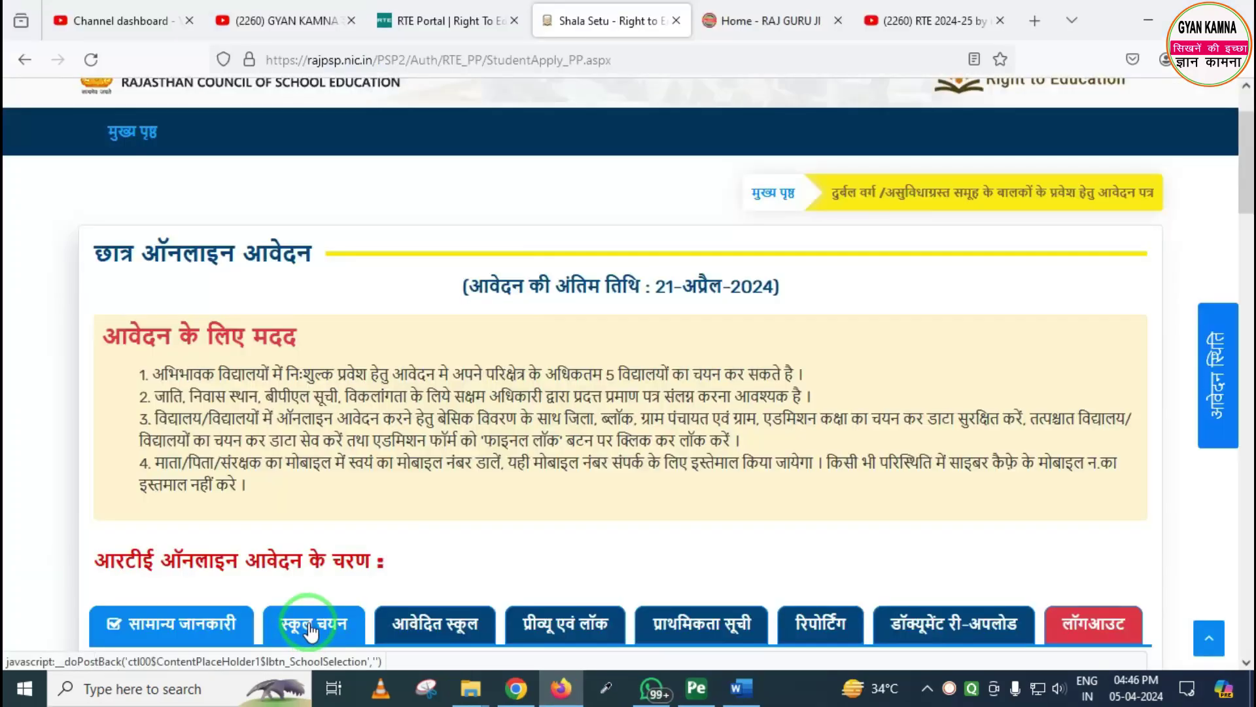
Open school selection and review the Chirawa schools for class First, 0 of 5 selected
click(310, 631)
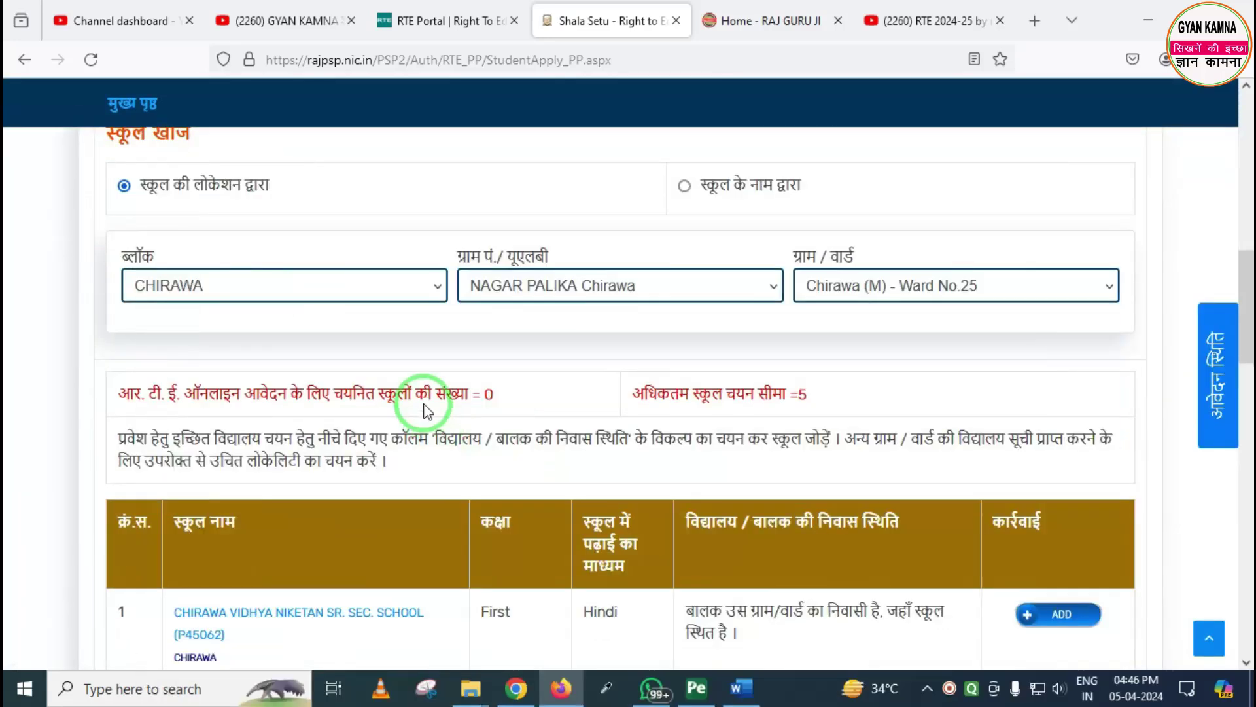
scroll(426, 411, down, 3)
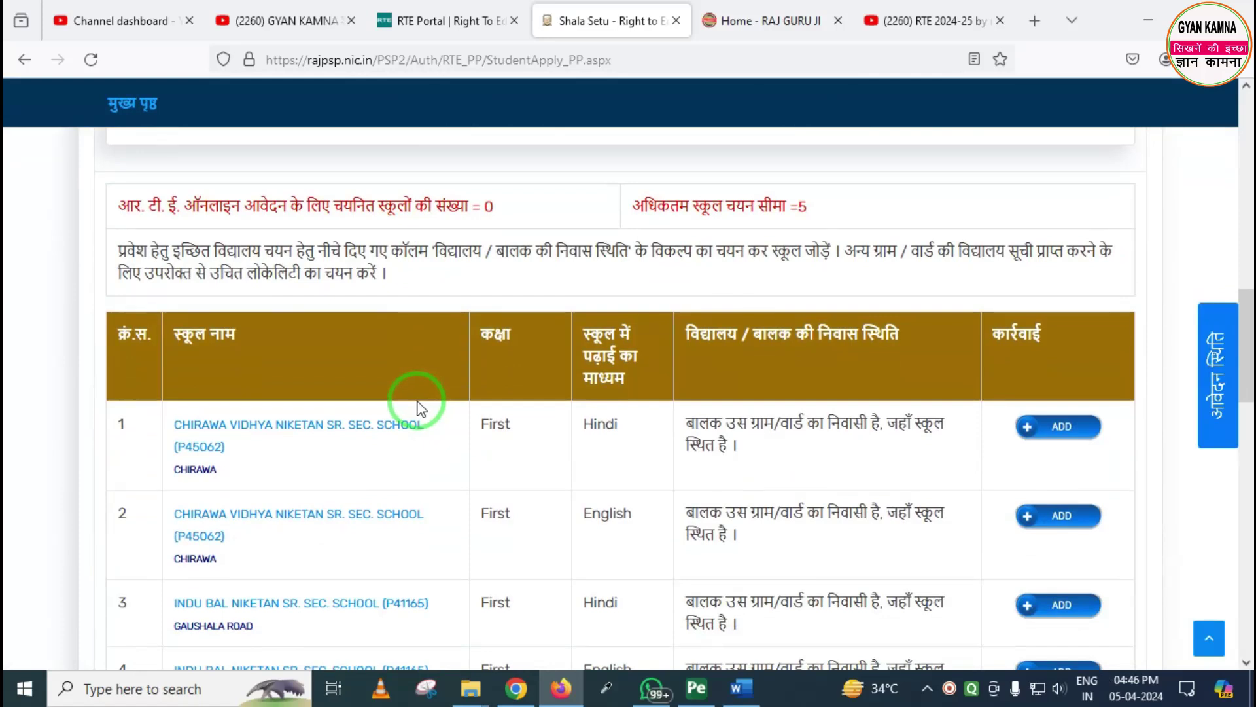
scroll(416, 405, down, 5)
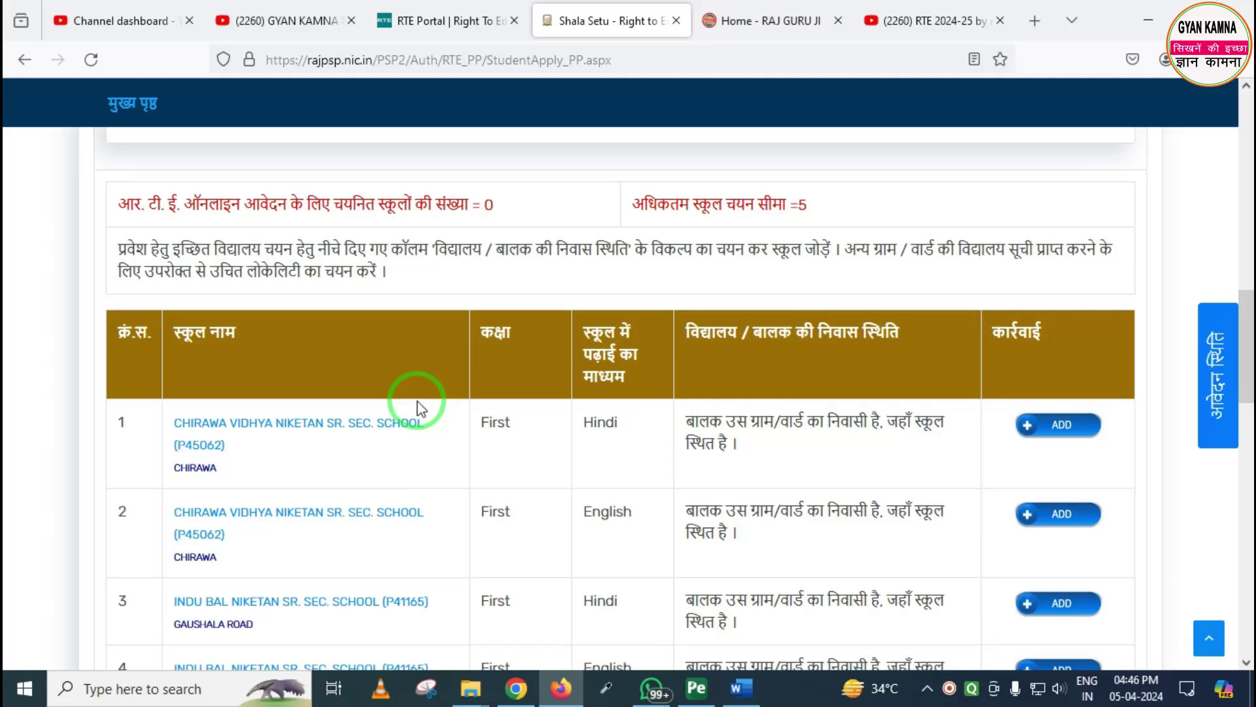
scroll(488, 395, down, 12)
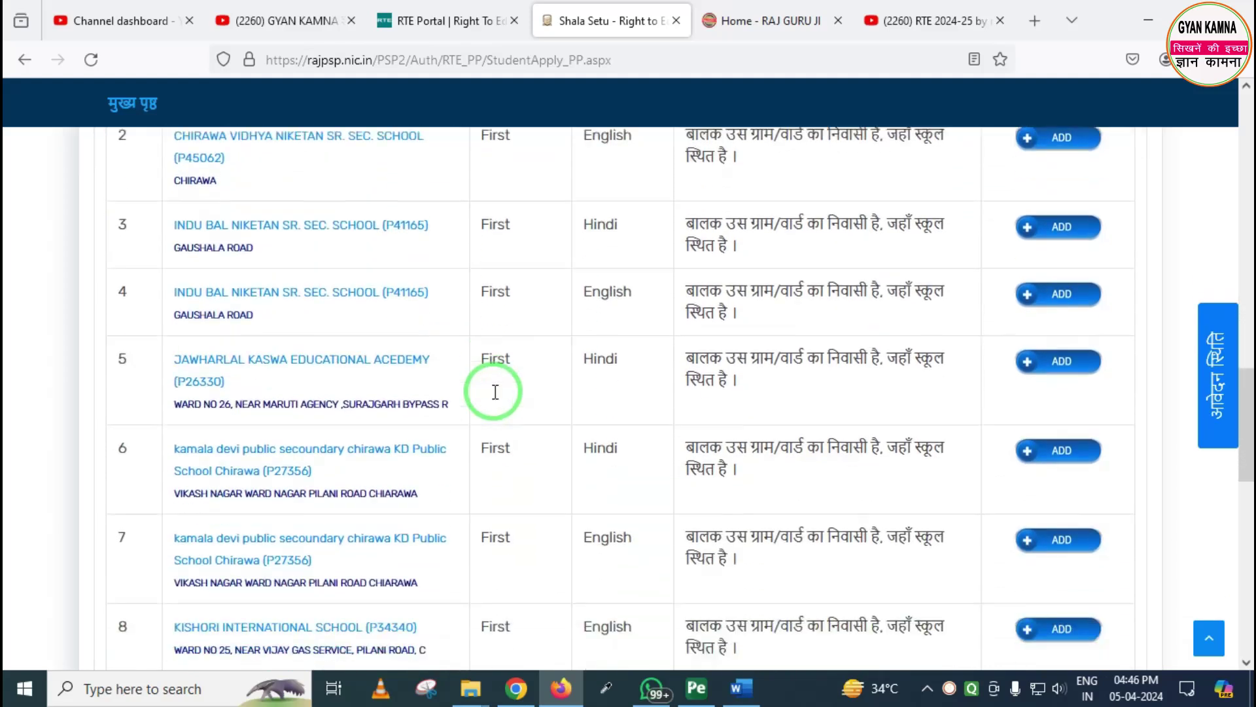
scroll(495, 391, down, 1)
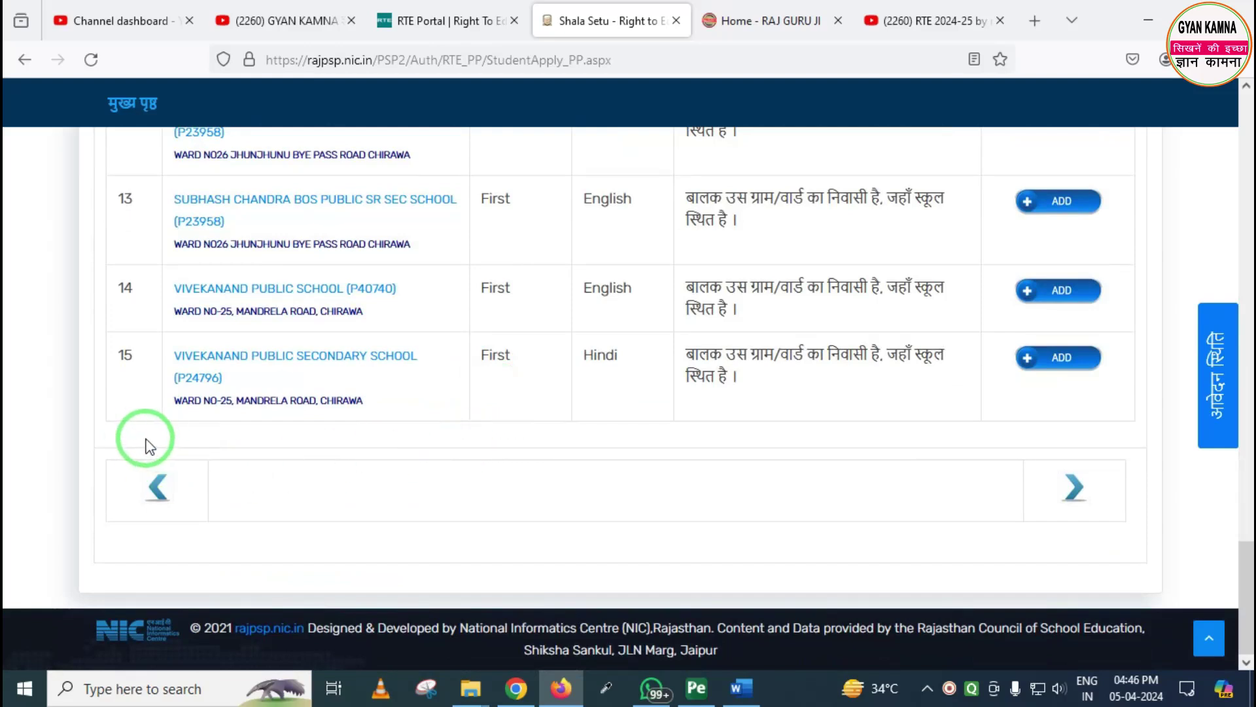
scroll(458, 470, up, 6)
scroll(458, 470, up, 12)
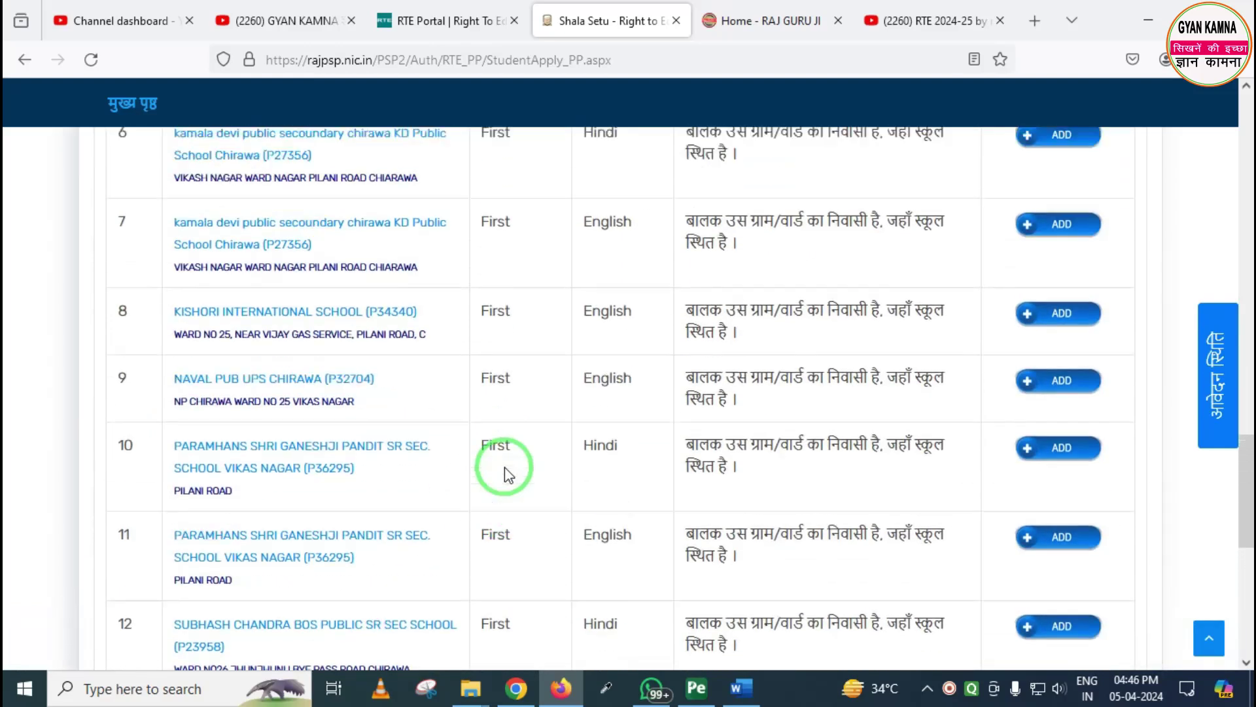
scroll(509, 474, up, 3)
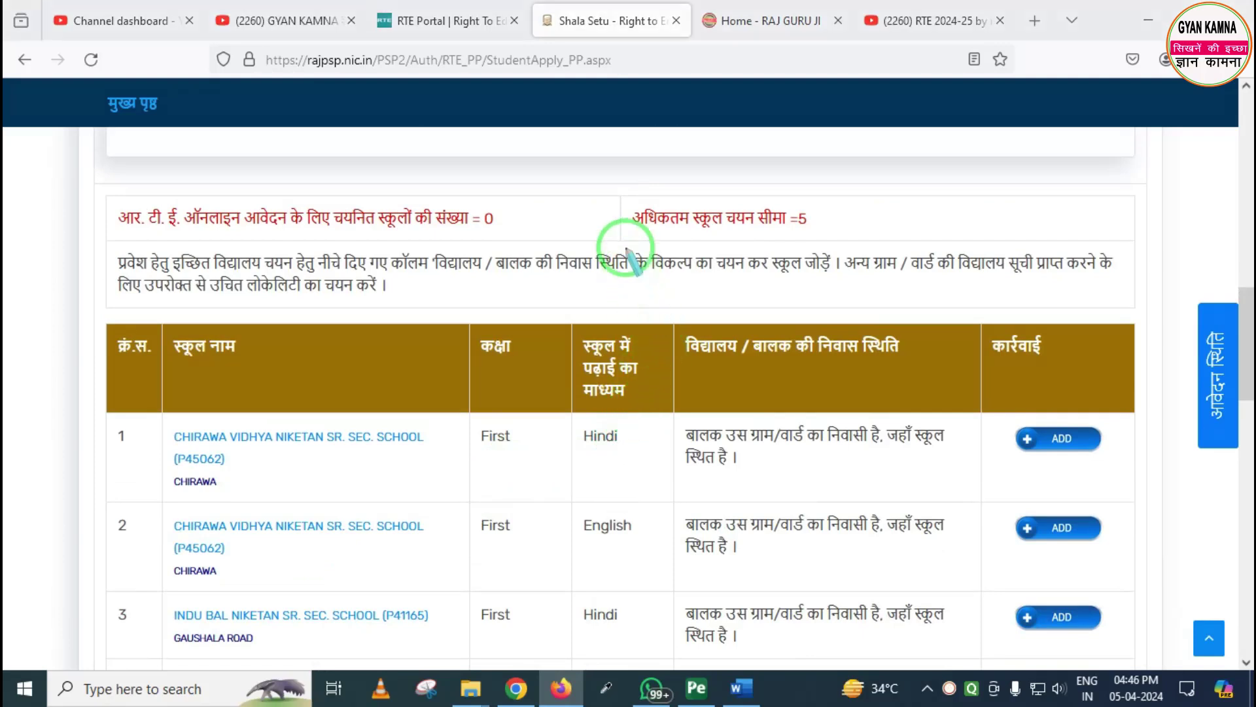
mouse_move(606, 194)
mouse_down()
mouse_move(735, 258)
mouse_move(862, 255)
mouse_up()
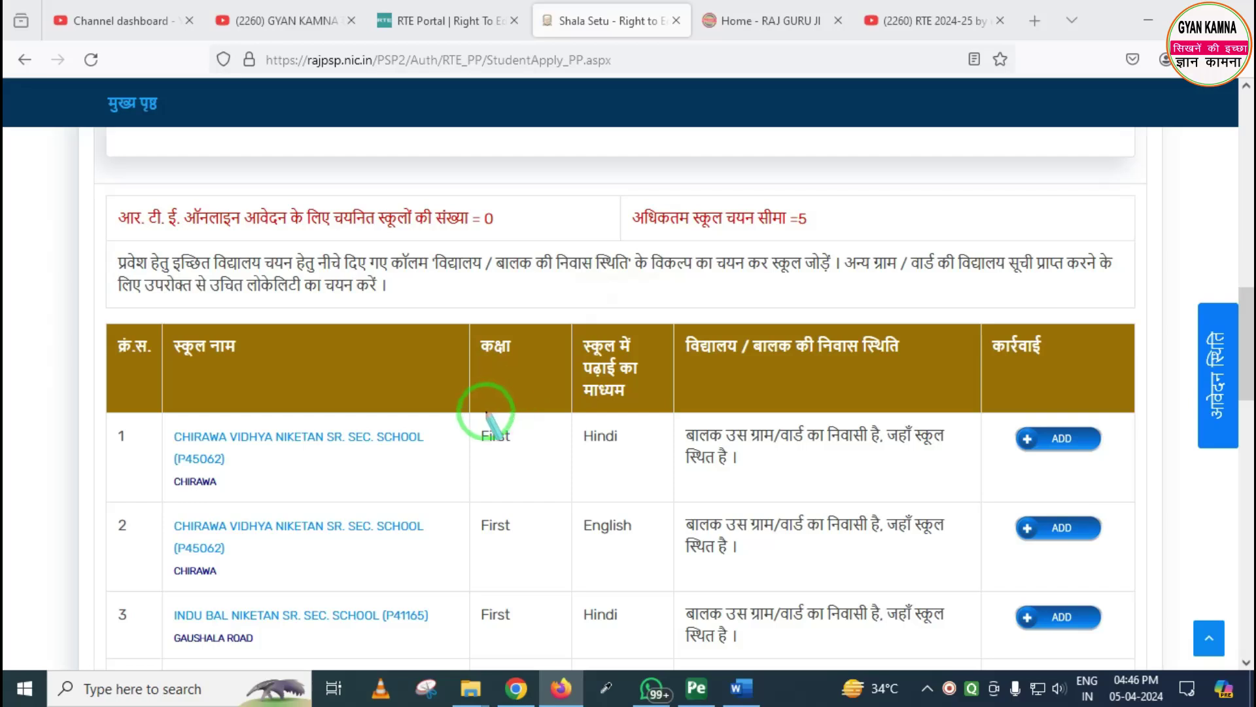
drag(452, 315, 557, 577)
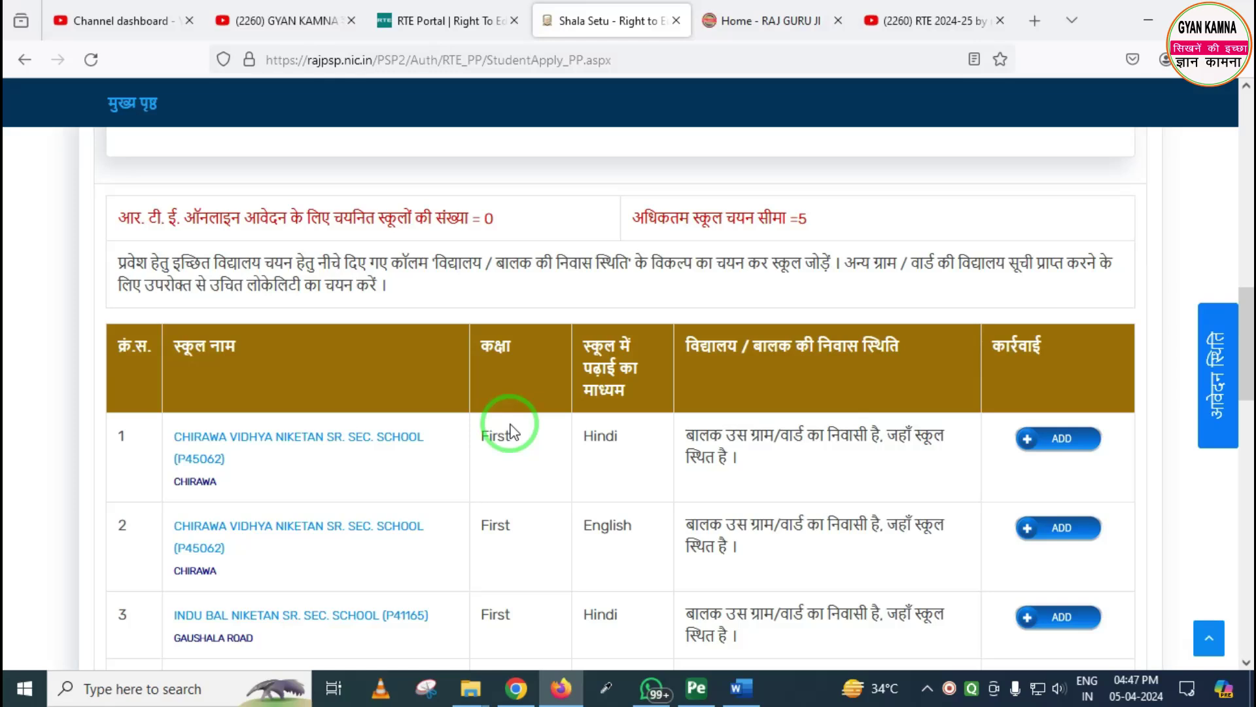
mouse_move(465, 405)
mouse_down()
mouse_move(499, 524)
mouse_move(561, 597)
mouse_up()
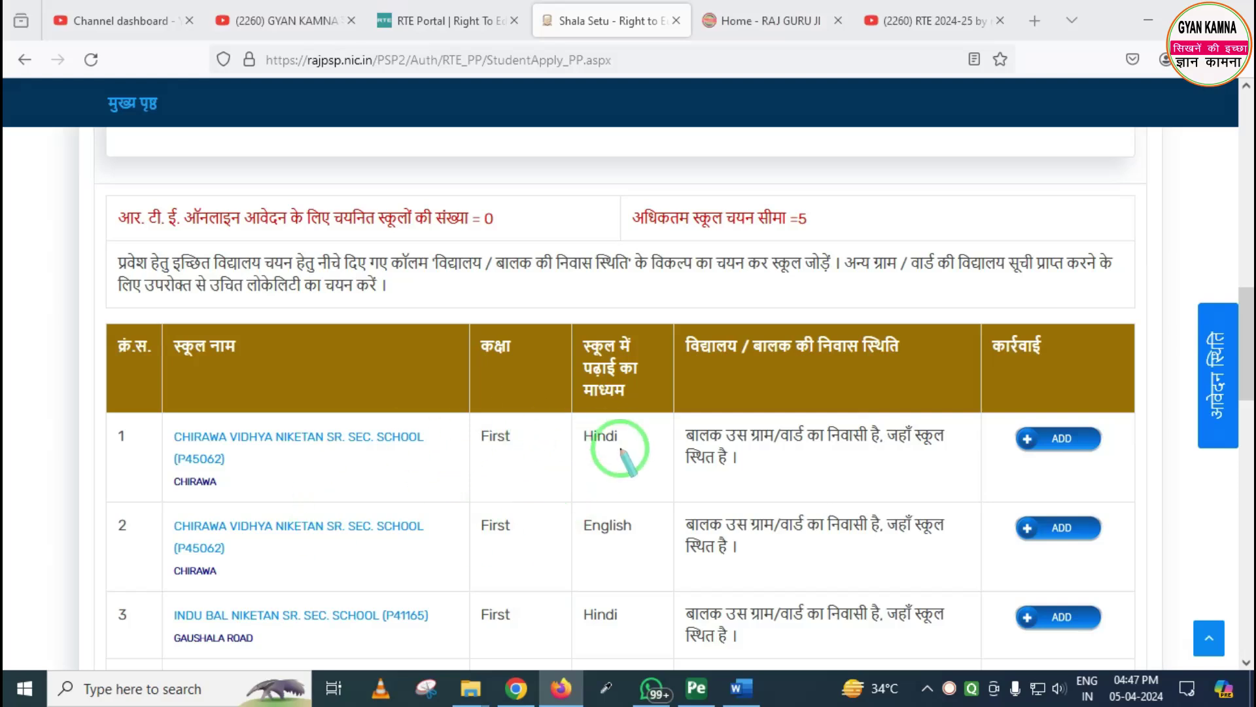
mouse_move(465, 401)
mouse_down()
mouse_move(496, 499)
mouse_move(532, 541)
mouse_up()
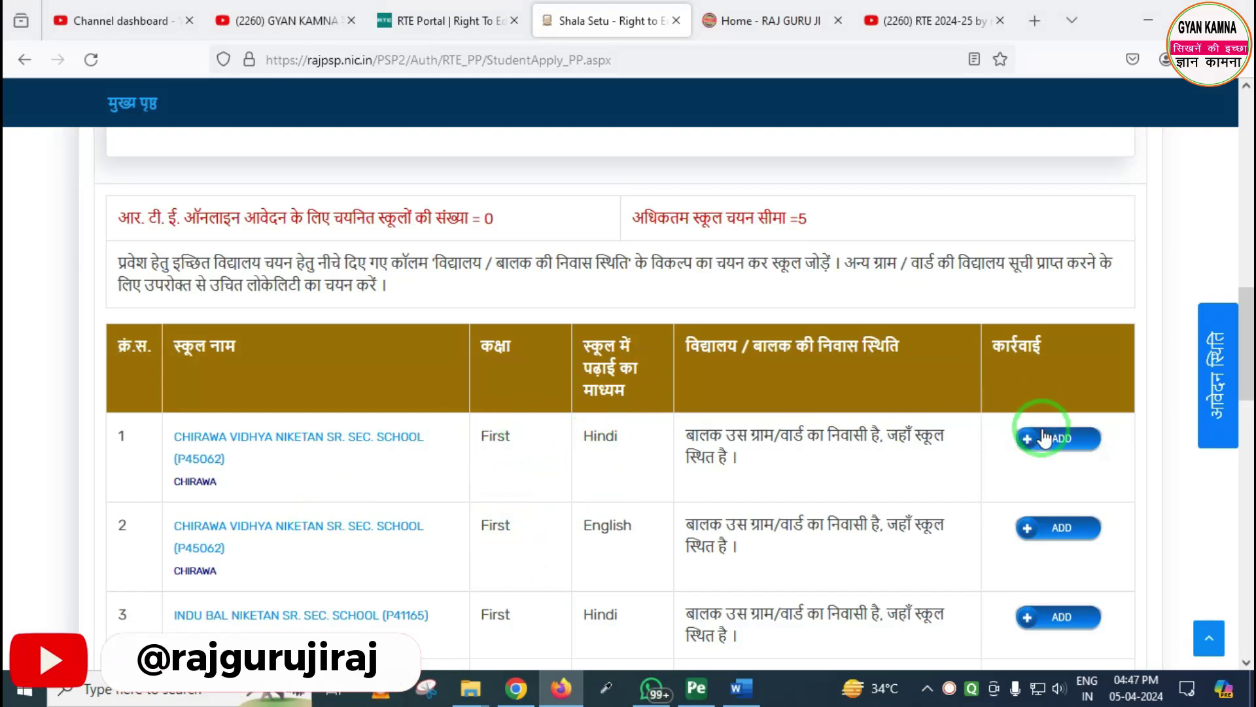
Add Chirawa Vidhya Niketan Hindi and English, and Indu Bal Niketan Hindi schools
drag(998, 418, 1125, 482)
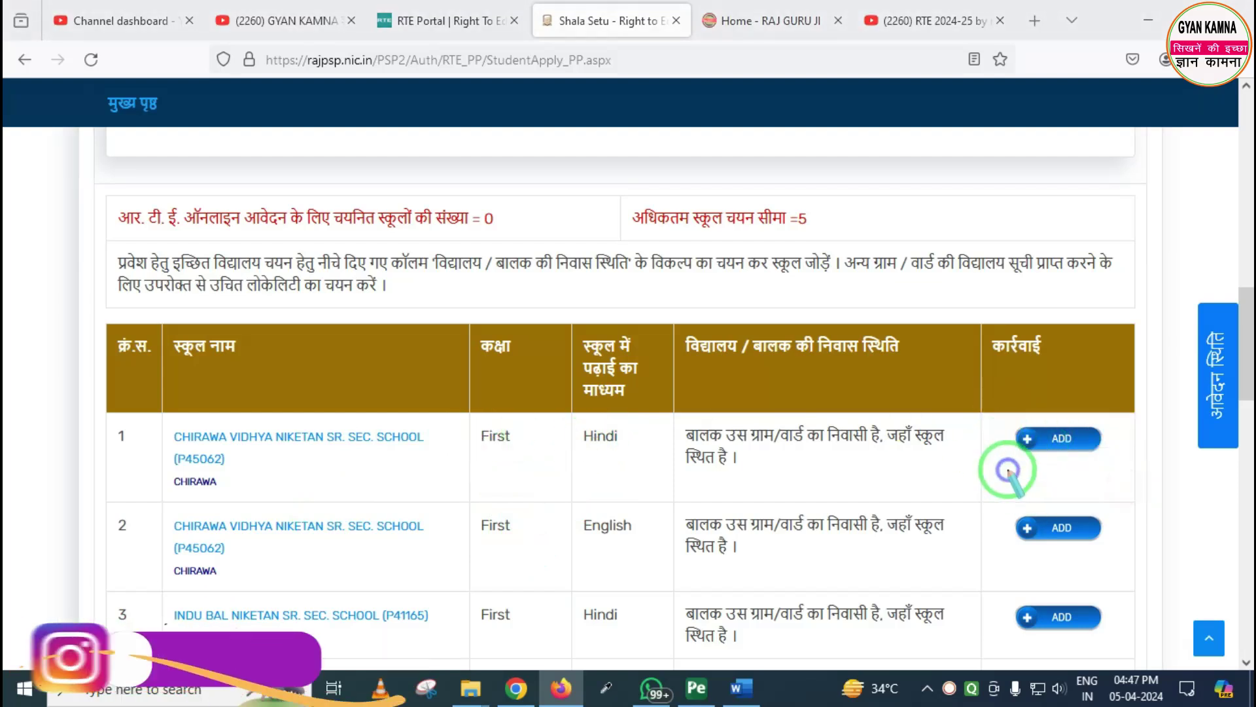
click(1067, 440)
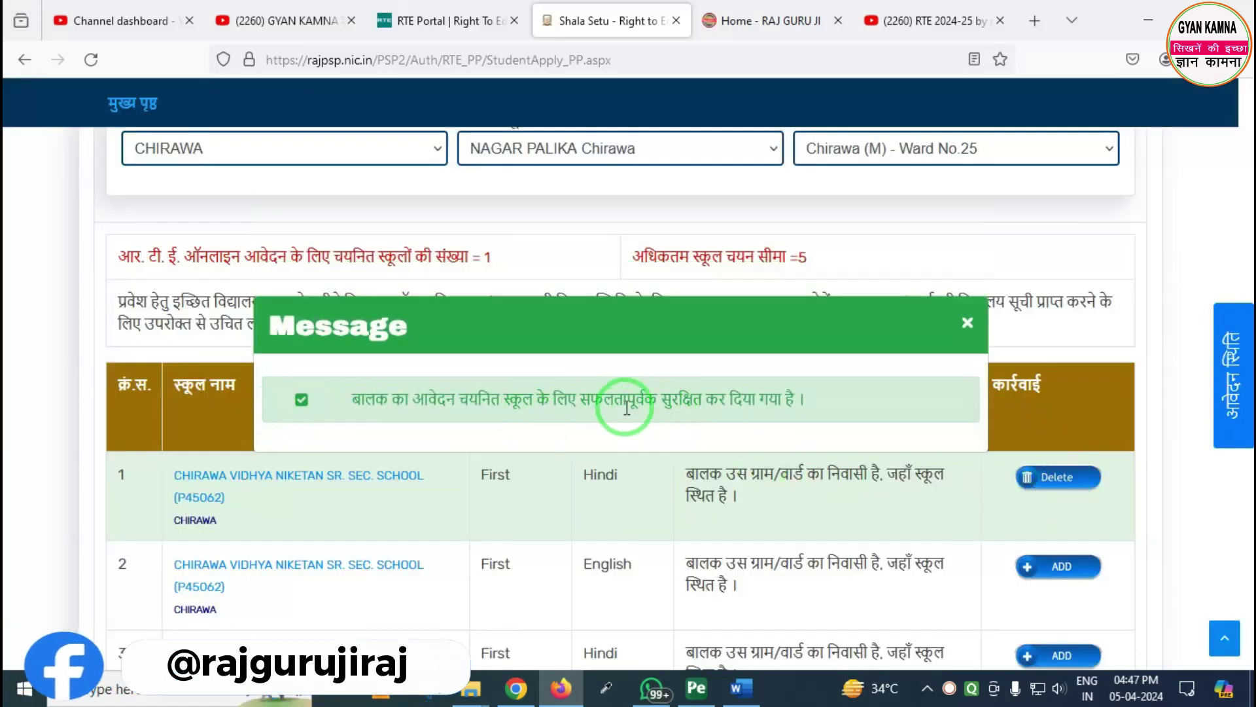
click(961, 320)
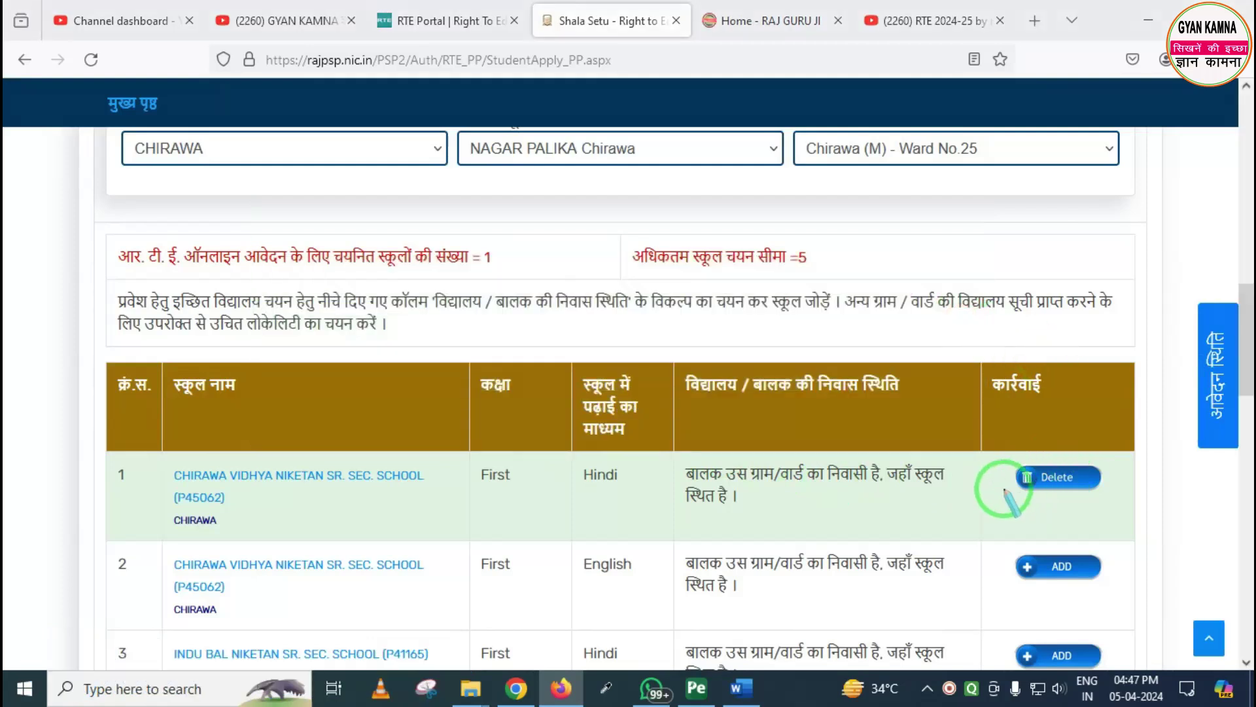
mouse_move(981, 441)
mouse_down()
mouse_move(1088, 518)
mouse_move(1150, 519)
mouse_up()
key(Escape)
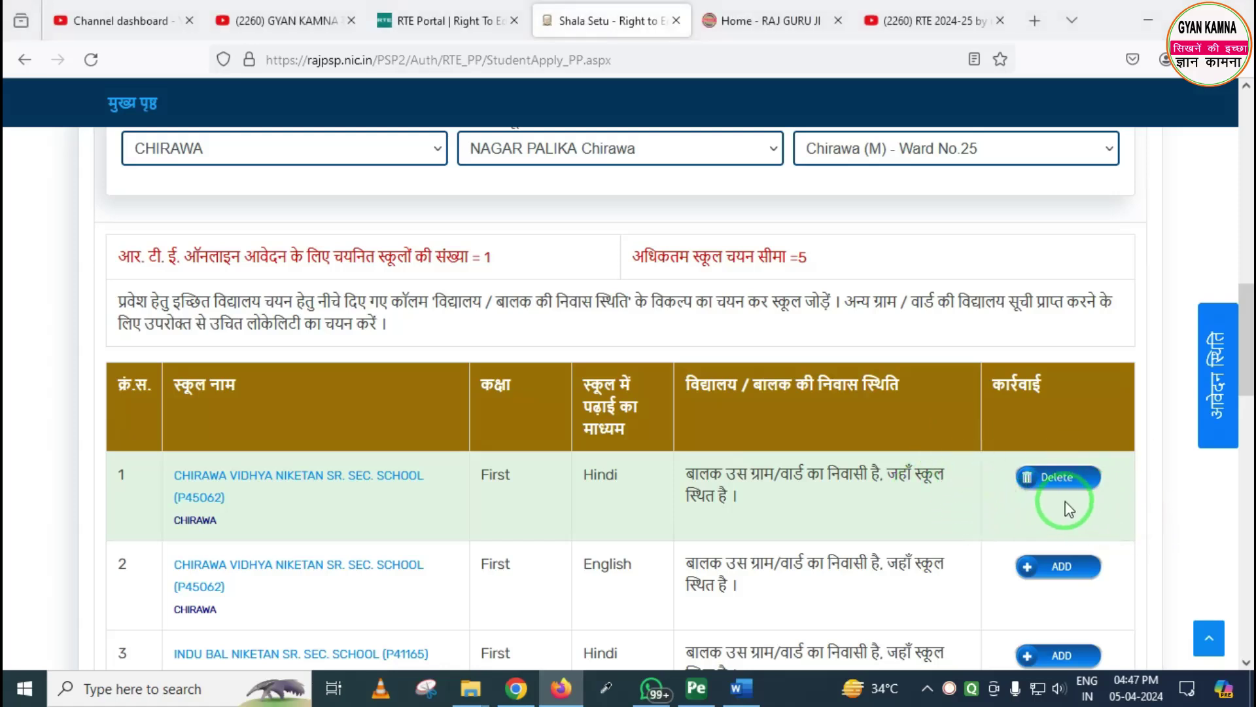
scroll(1053, 497, down, 2)
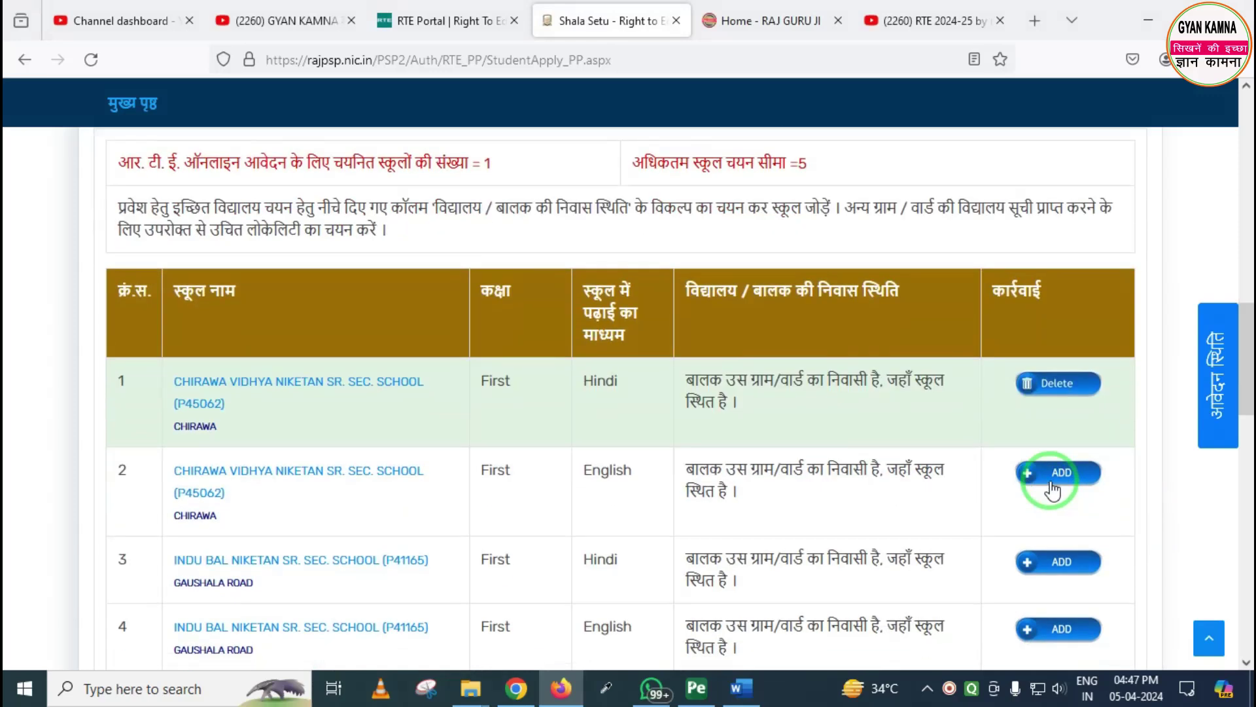
click(1053, 471)
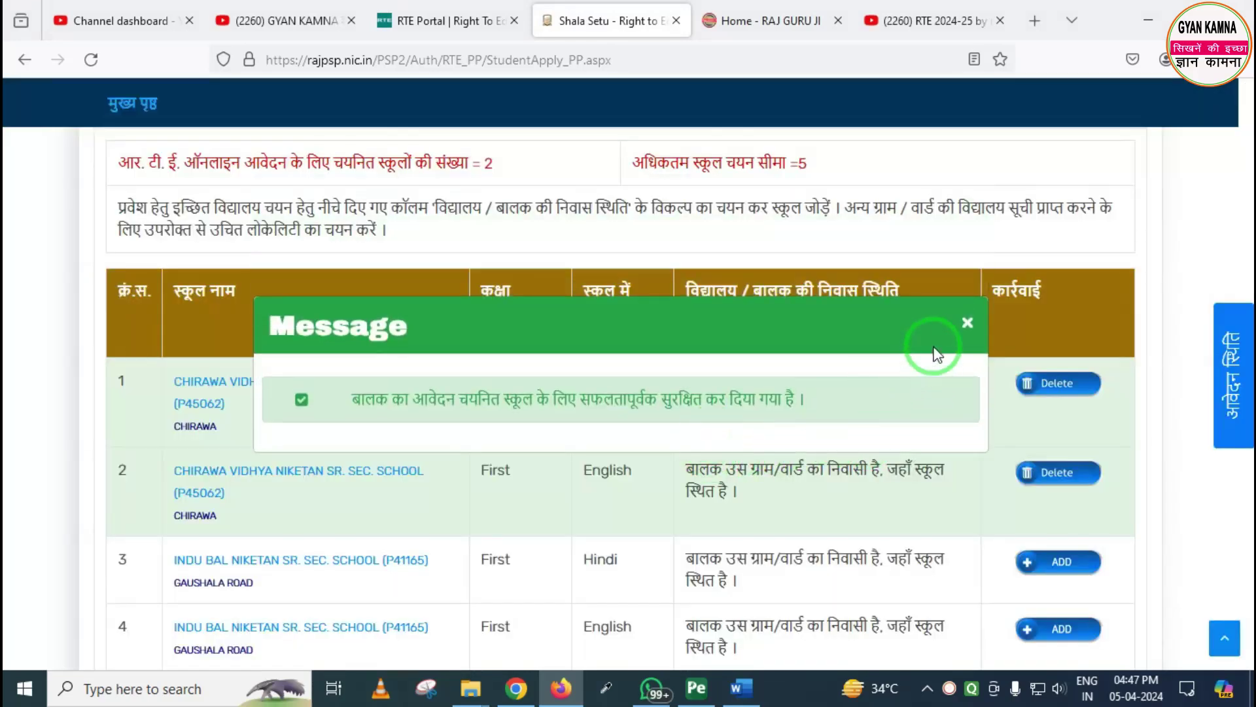
click(1052, 560)
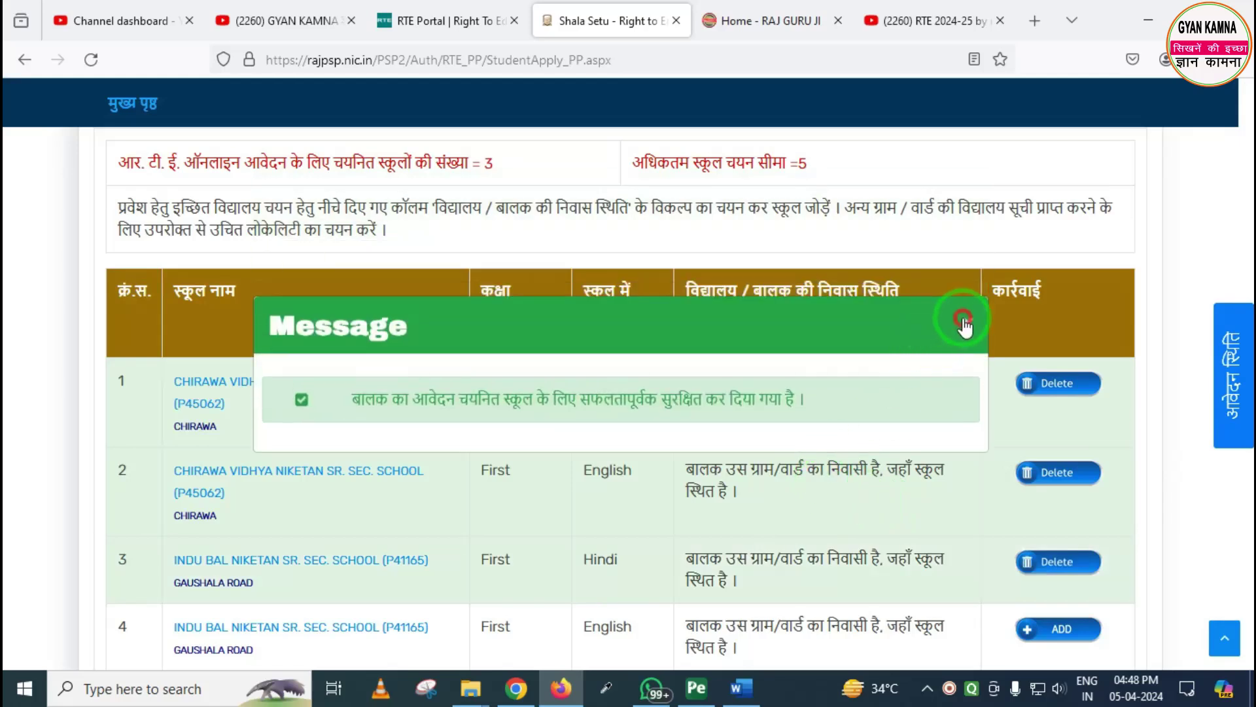
click(964, 320)
Add Indu Bal Niketan English and Jawharlal Kaswa Educational Acedemy as the fifth school
scroll(1047, 504, down, 2)
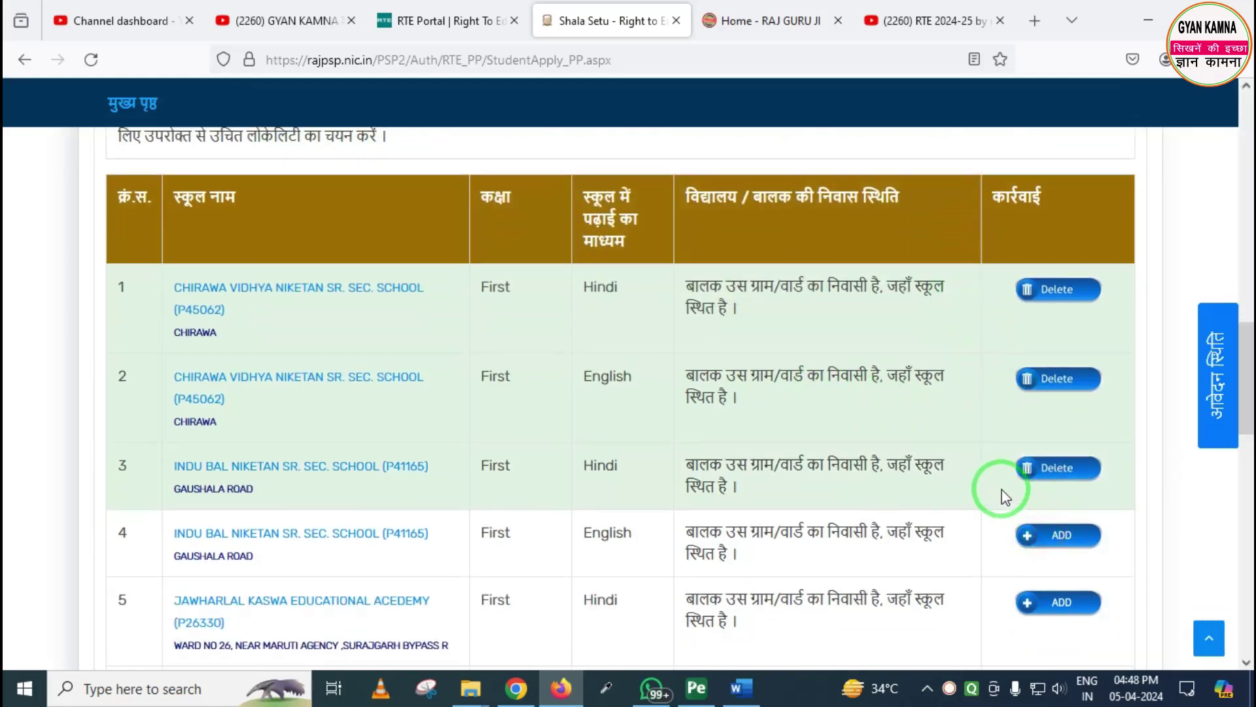
click(1047, 535)
click(968, 324)
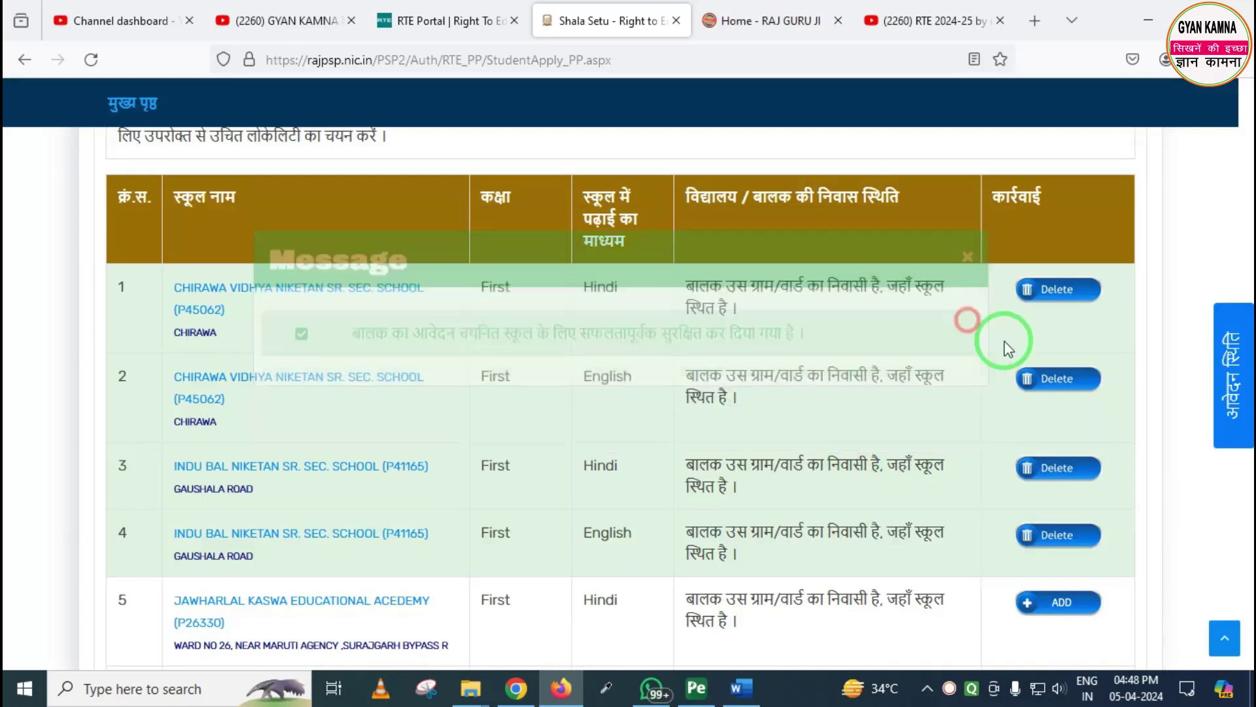
scroll(1026, 425, down, 2)
click(1044, 511)
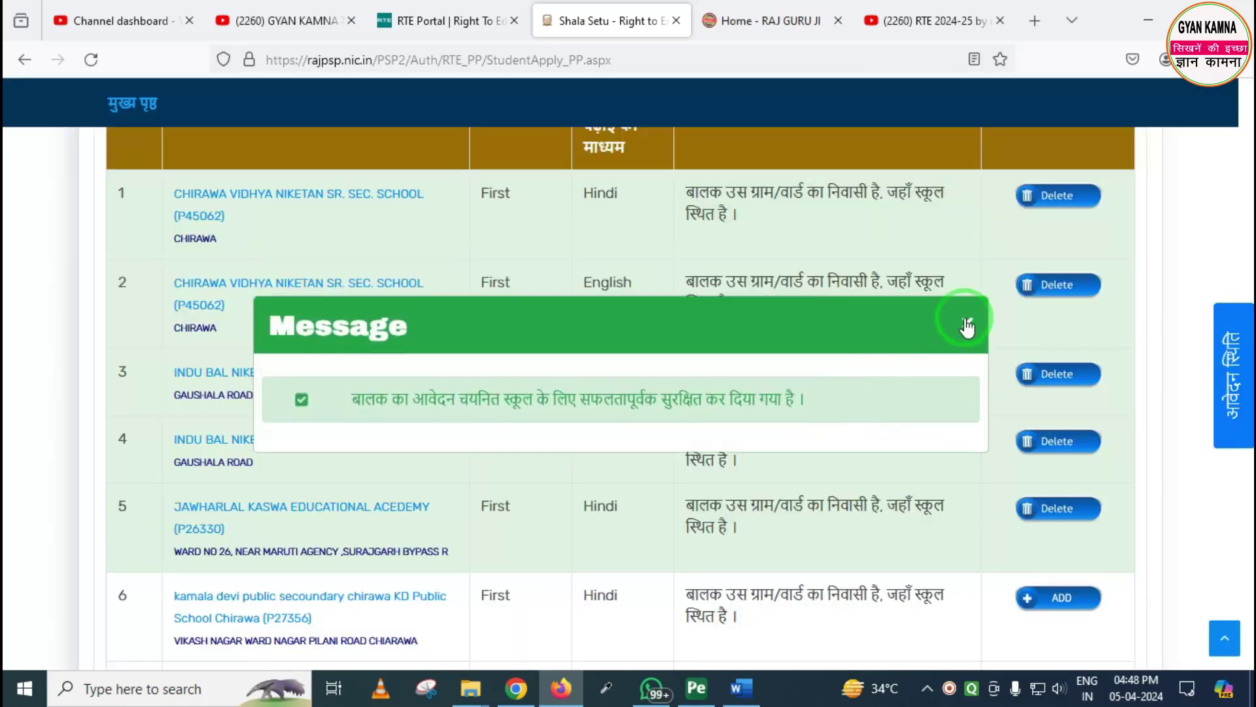
click(968, 324)
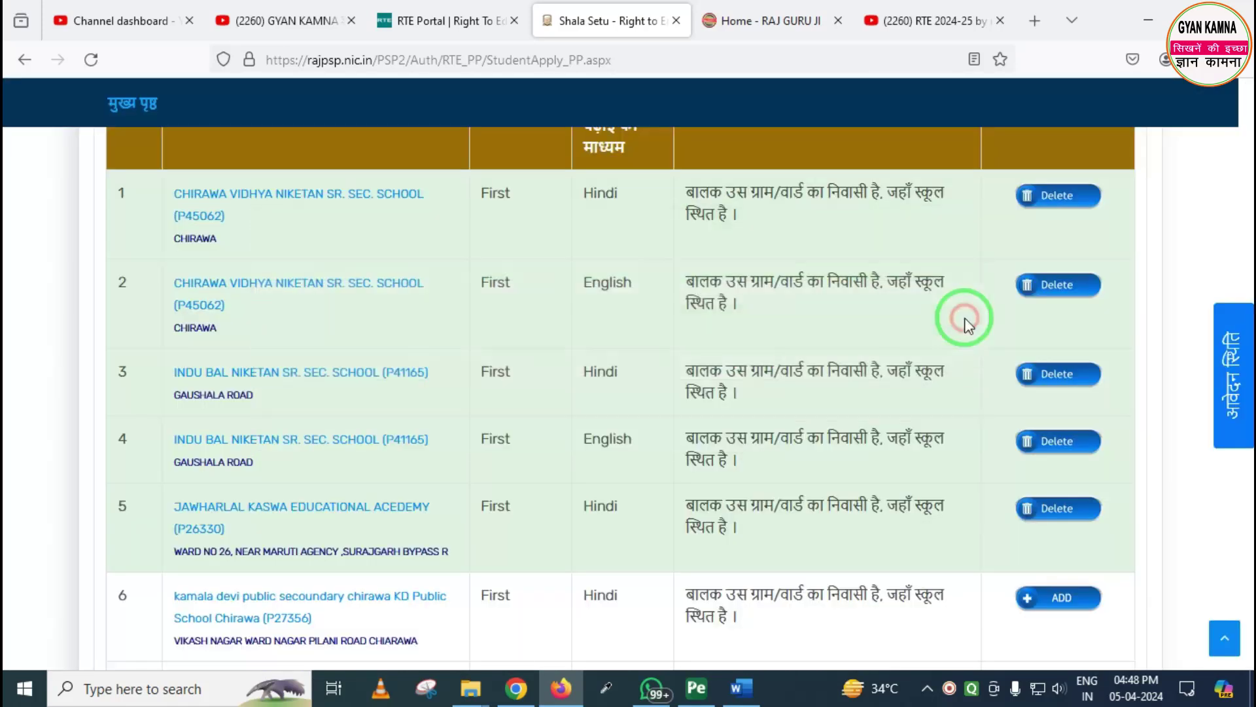
Attempt adding the Kamala Devi school as sixth and dismiss the five-school limit warning
scroll(1018, 359, down, 2)
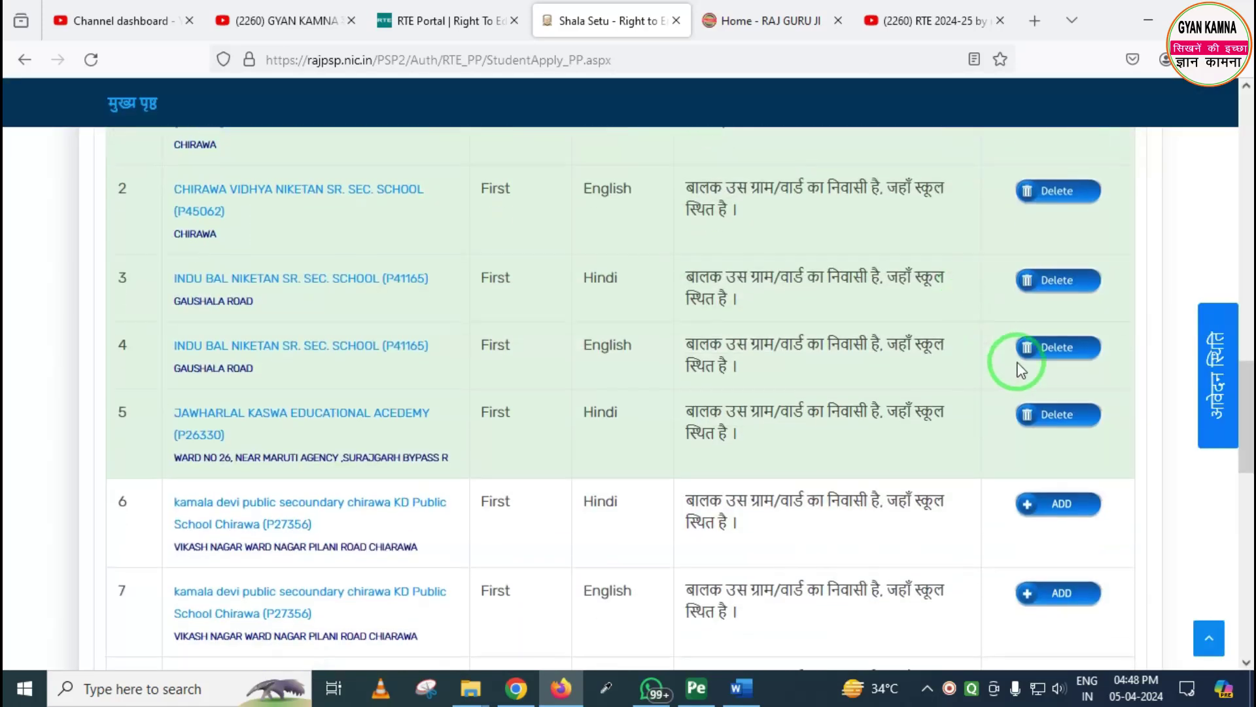
click(1045, 504)
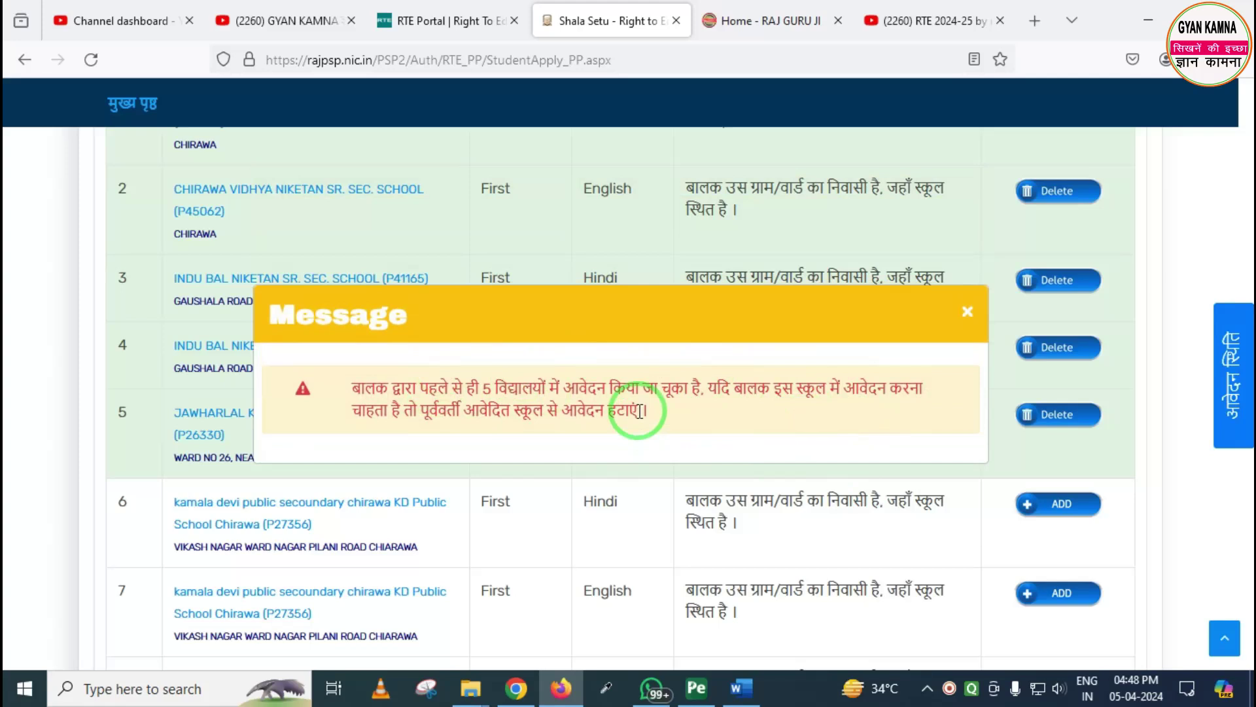
click(966, 314)
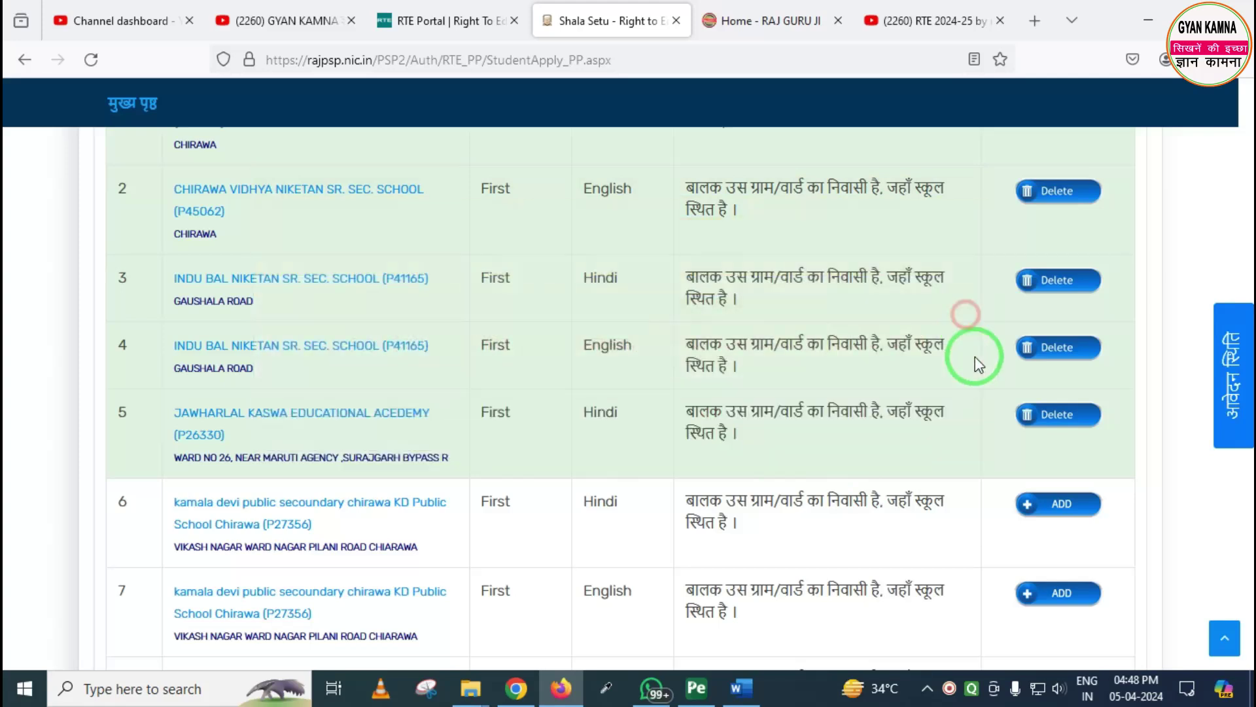
scroll(921, 419, down, 12)
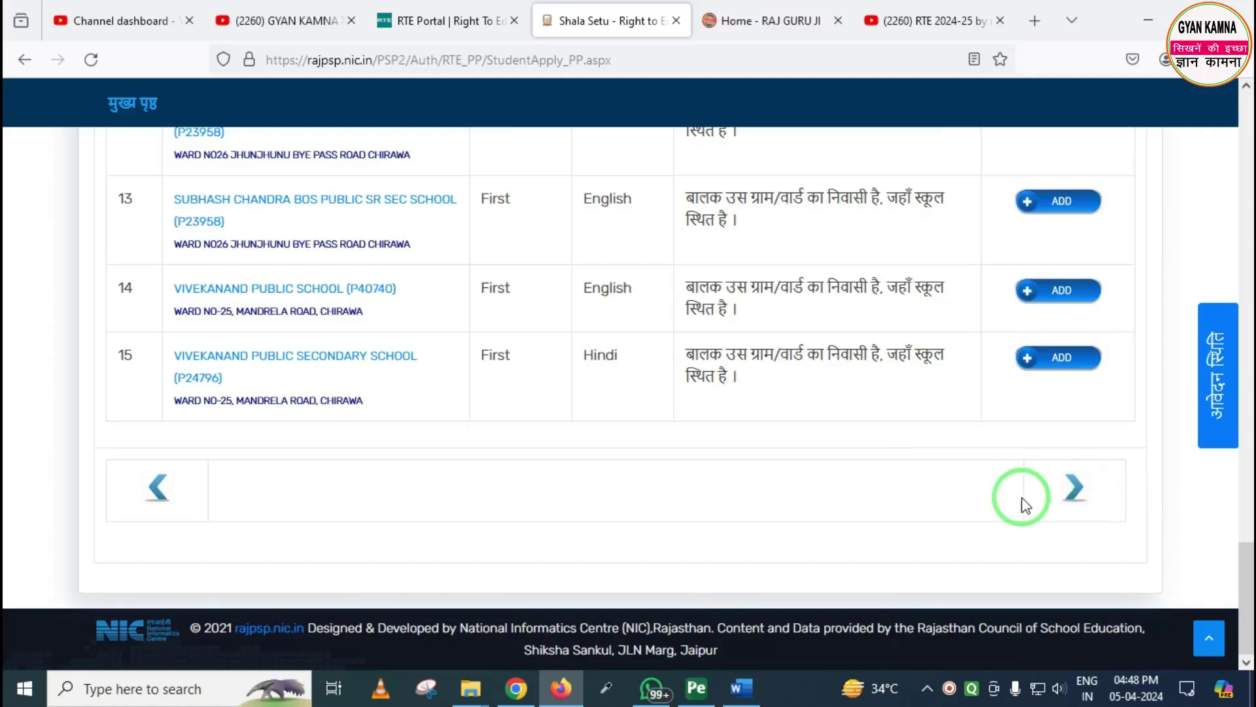
Continue to the applied schools order list and review the five chosen schools
click(1075, 491)
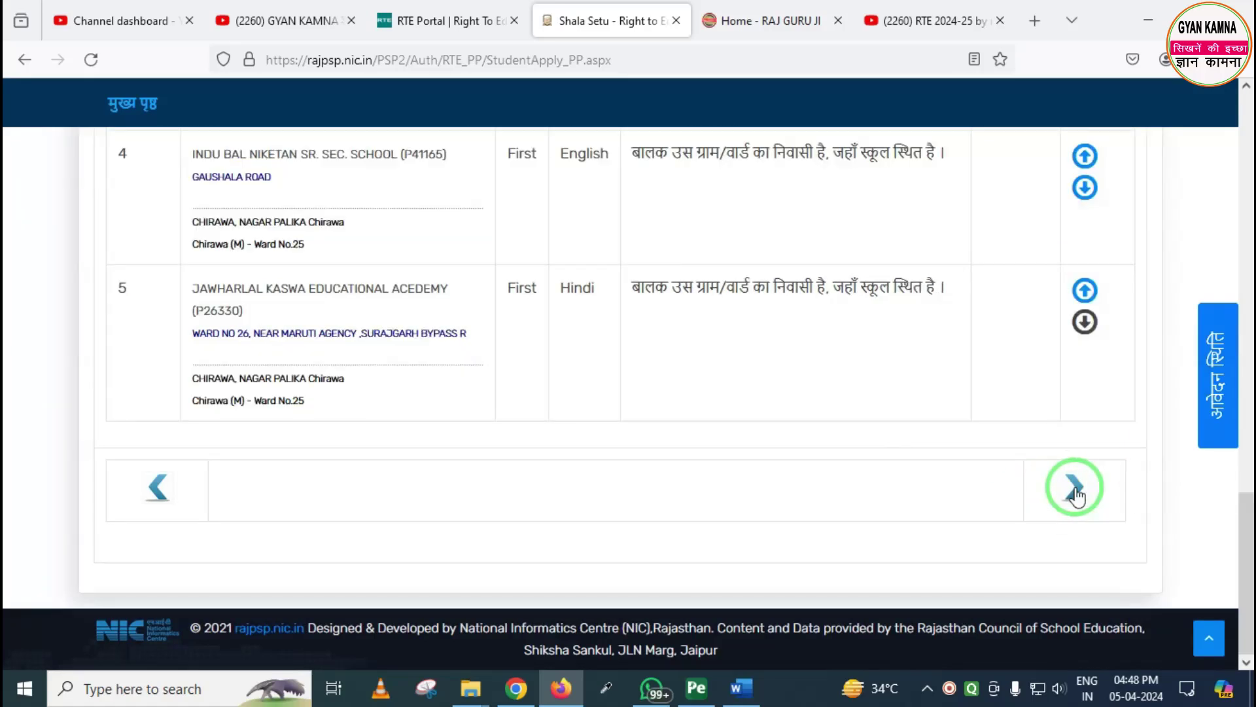
scroll(667, 501, up, 10)
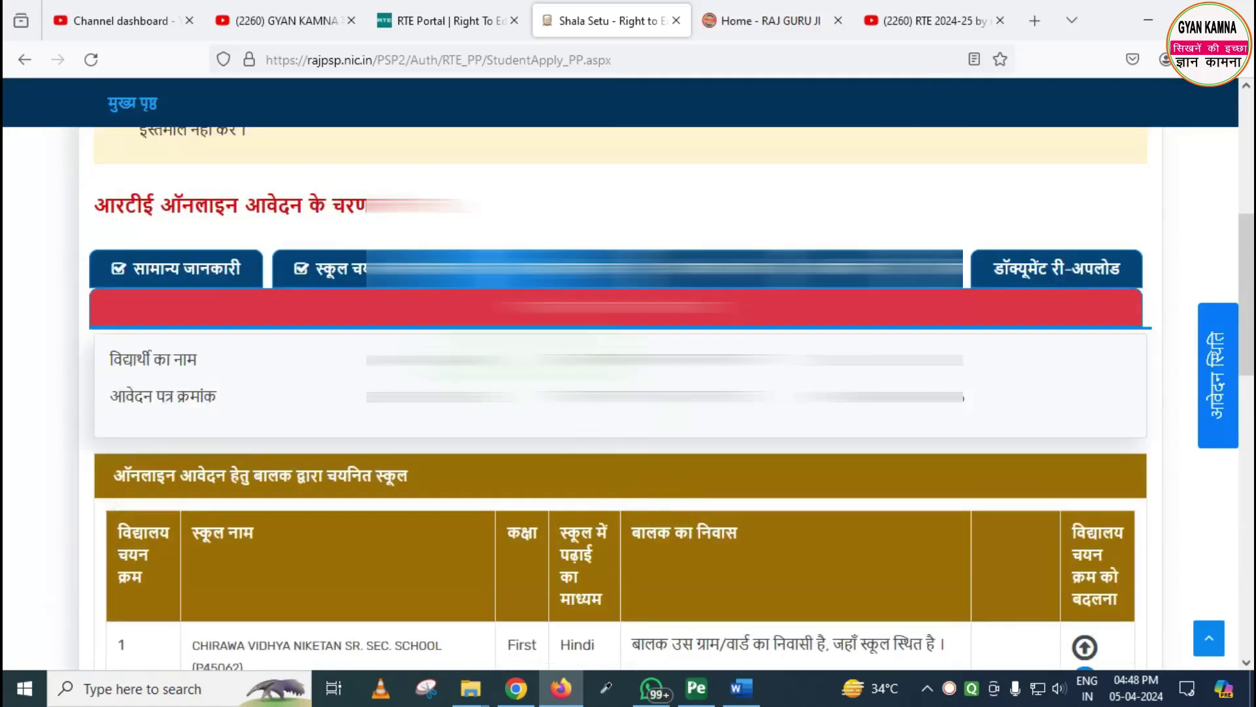
mouse_move(404, 234)
mouse_down()
mouse_move(468, 281)
mouse_move(564, 297)
mouse_up()
click(547, 300)
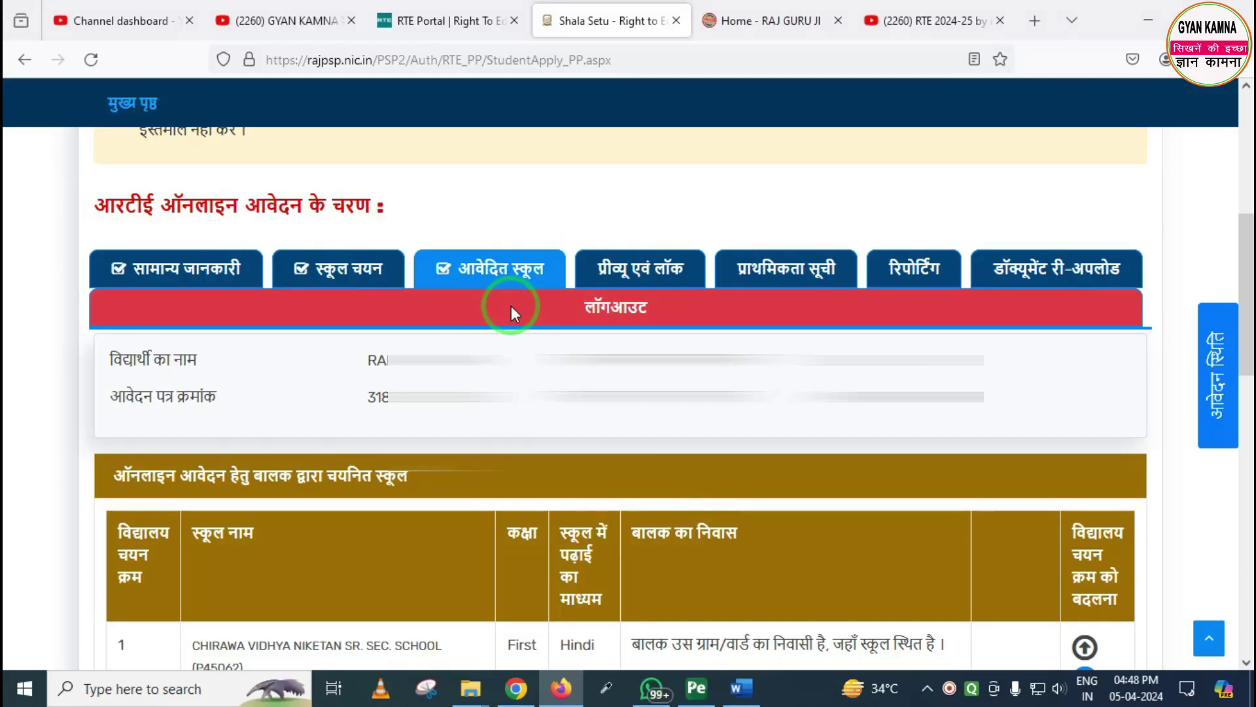
scroll(512, 304, down, 5)
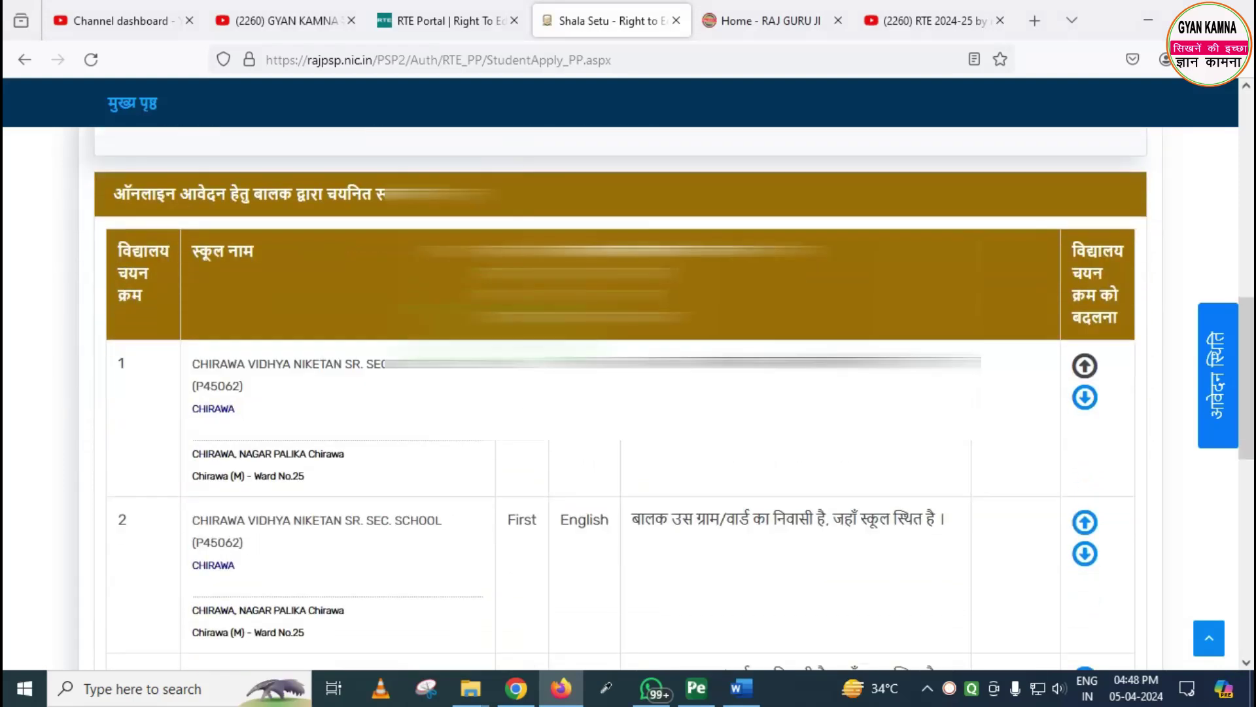
scroll(516, 330, down, 4)
scroll(483, 395, up, 2)
scroll(307, 391, down, 1)
scroll(170, 458, down, 2)
scroll(182, 487, up, 5)
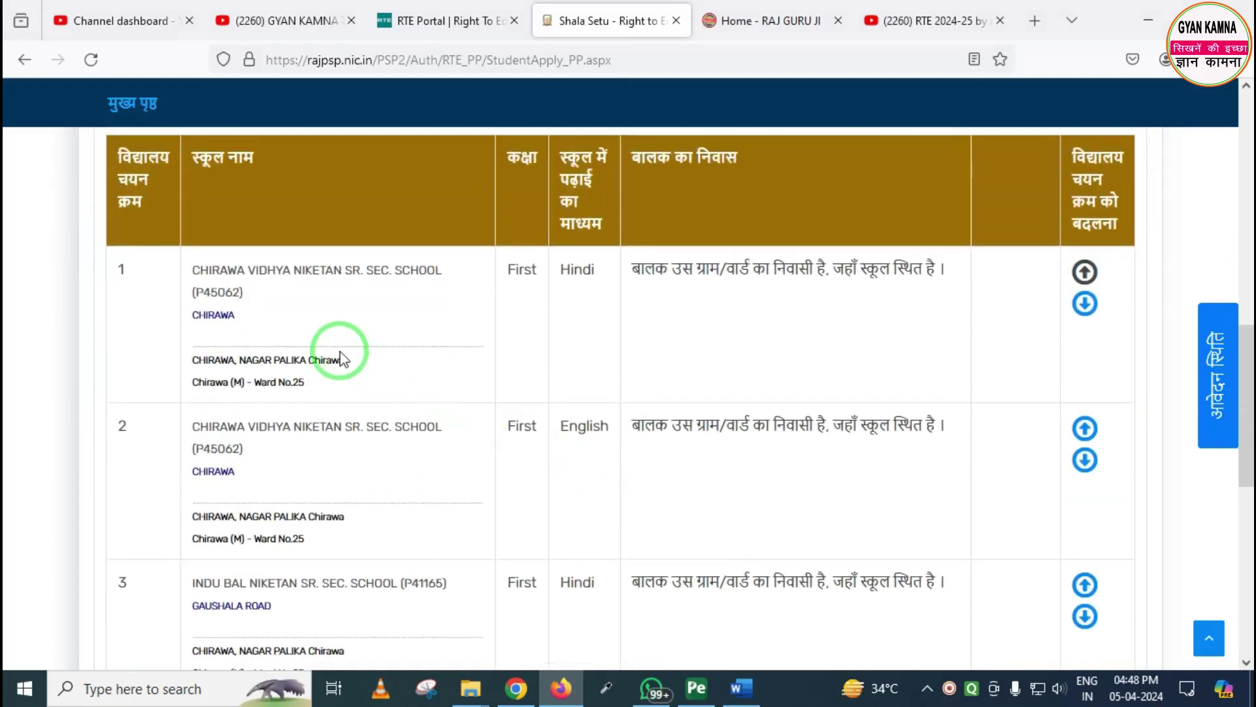
Highlight the order numbers and school names of rows 1 and 2 for viewers
drag(86, 237, 140, 293)
mouse_move(155, 236)
mouse_down()
mouse_move(177, 288)
mouse_move(294, 334)
mouse_move(497, 366)
mouse_up()
key(e)
mouse_move(96, 394)
mouse_down()
mouse_move(107, 421)
mouse_move(484, 537)
mouse_up()
key(e)
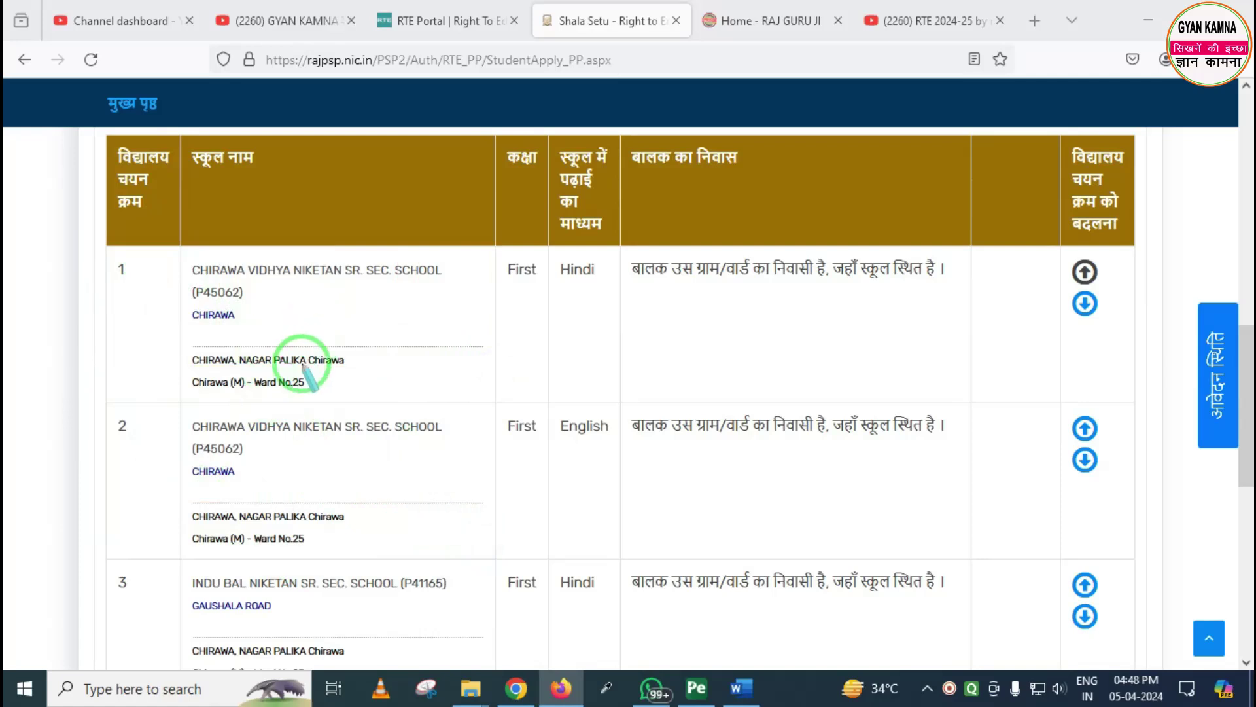
mouse_move(117, 397)
mouse_down()
mouse_move(216, 524)
mouse_move(288, 527)
mouse_up()
mouse_move(168, 225)
mouse_down()
mouse_move(190, 281)
mouse_move(421, 350)
mouse_move(425, 332)
mouse_up()
key(e)
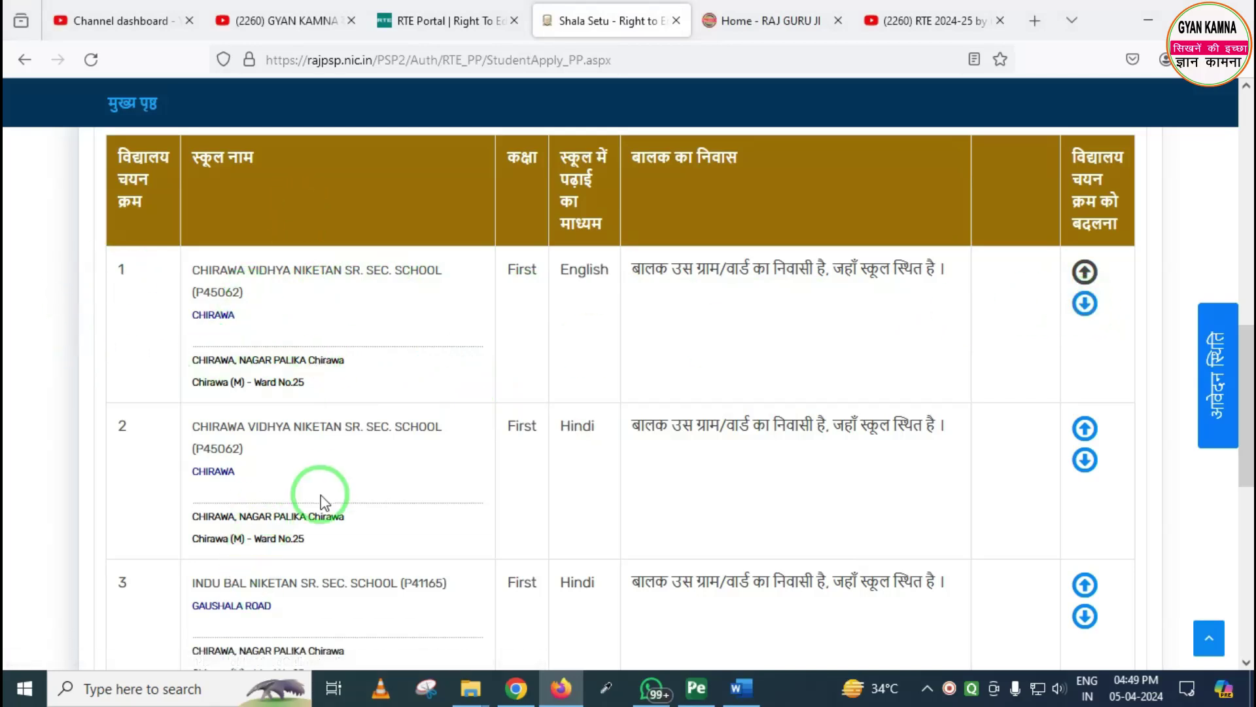
Move Indu Bal Niketan Hindi down twice to last place and continue to the preview
scroll(897, 370, down, 3)
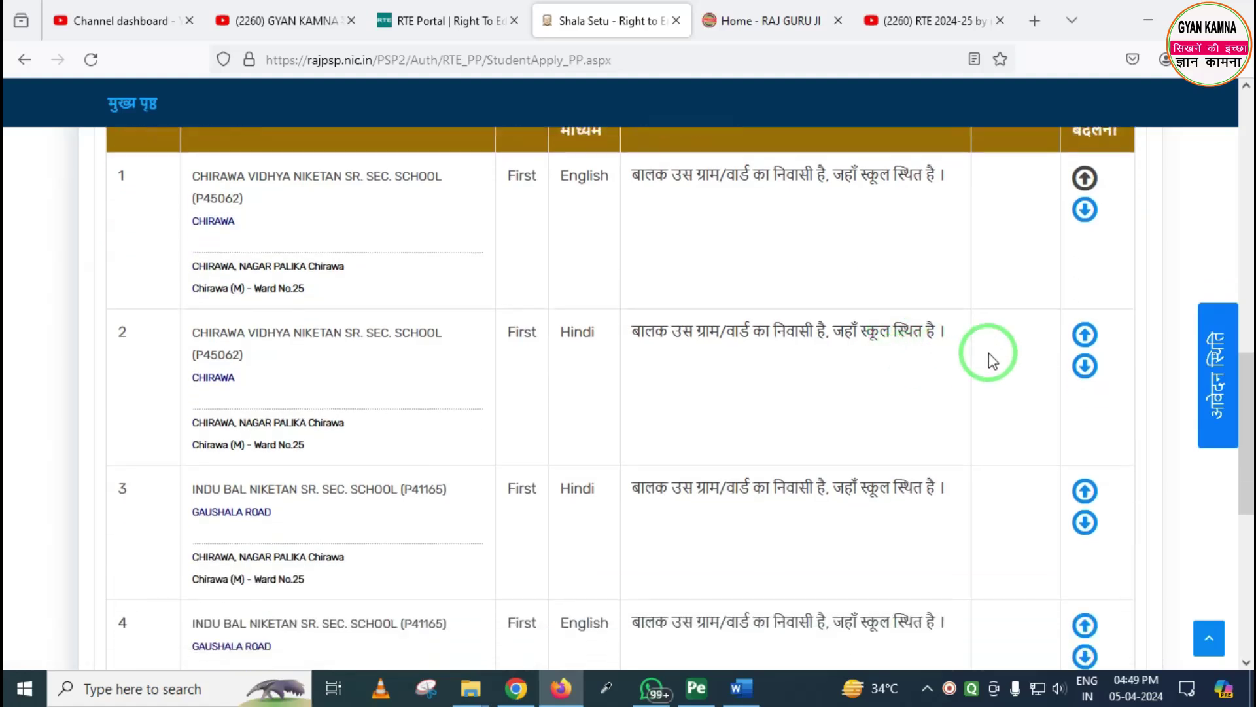
click(1086, 522)
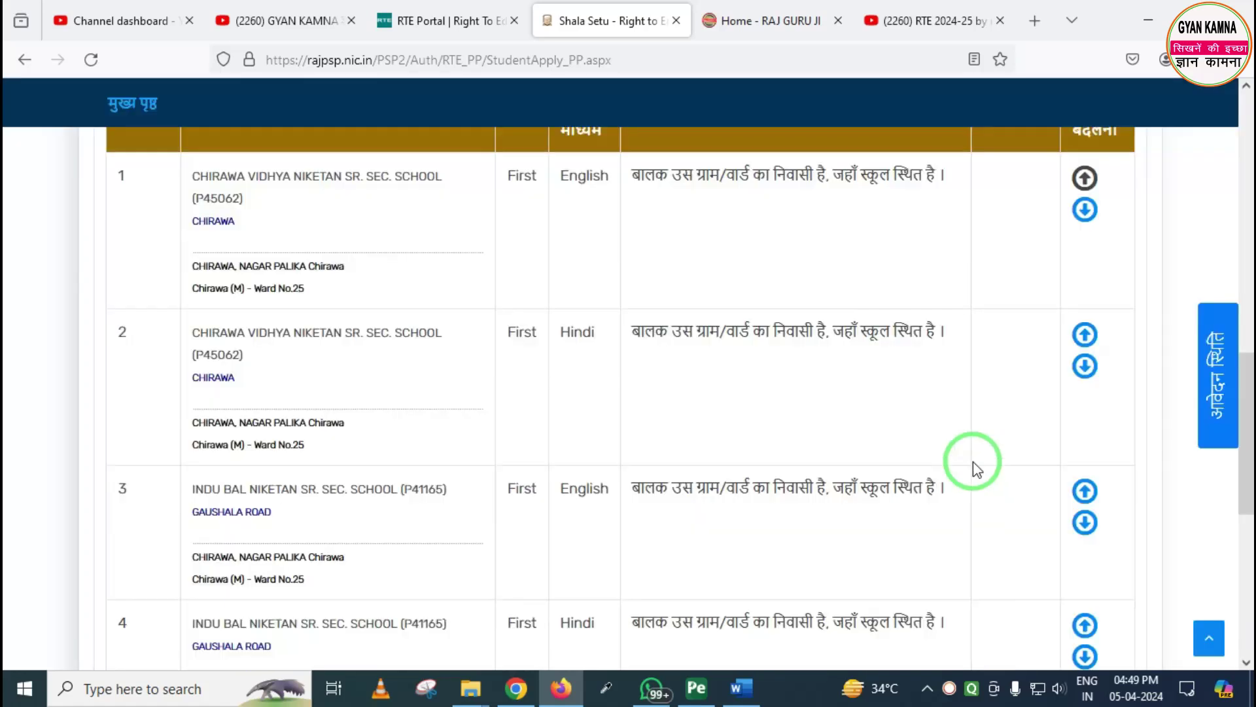
scroll(948, 457, down, 5)
click(1086, 471)
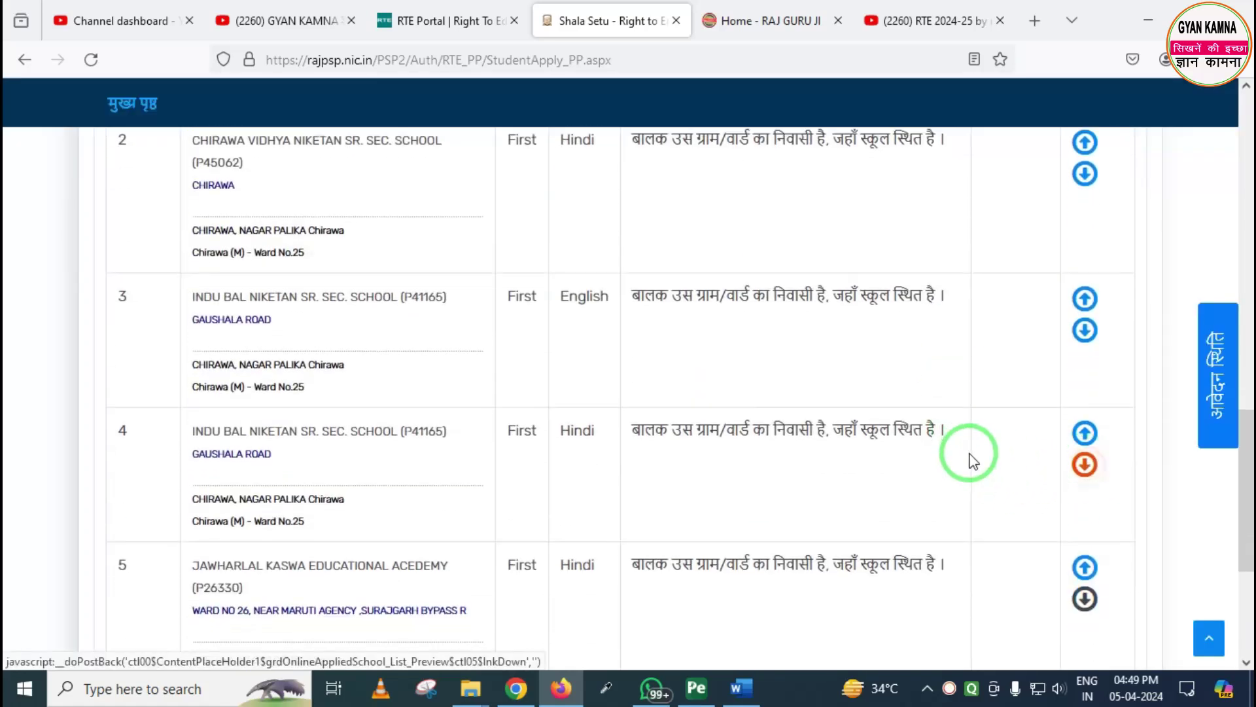
scroll(991, 462, down, 5)
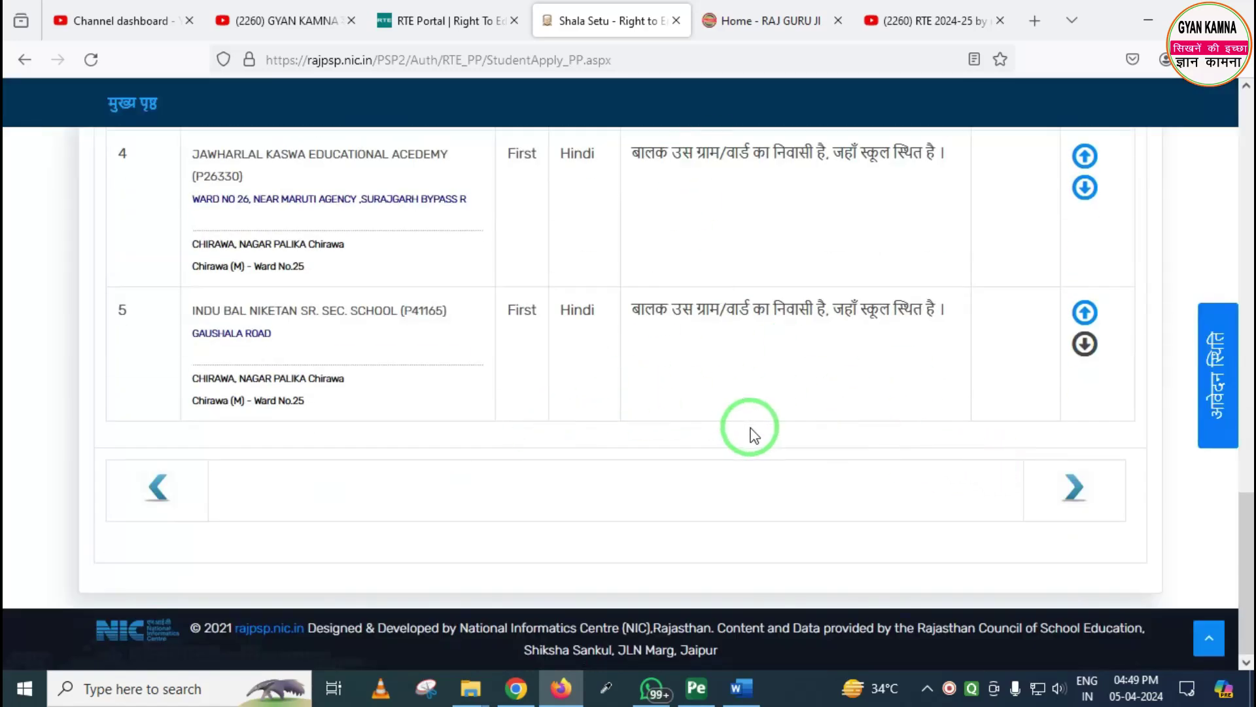
click(1060, 471)
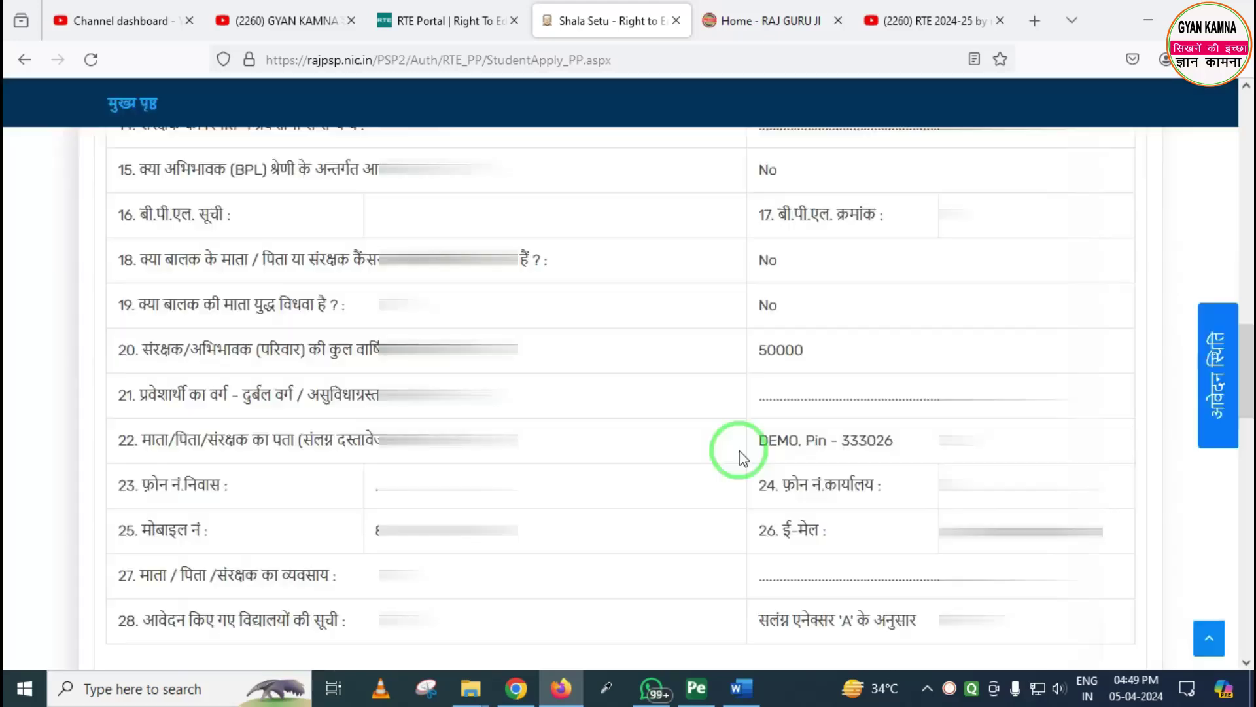
Scroll through the applicant details on the preview page to the five selected schools table
scroll(689, 419, up, 10)
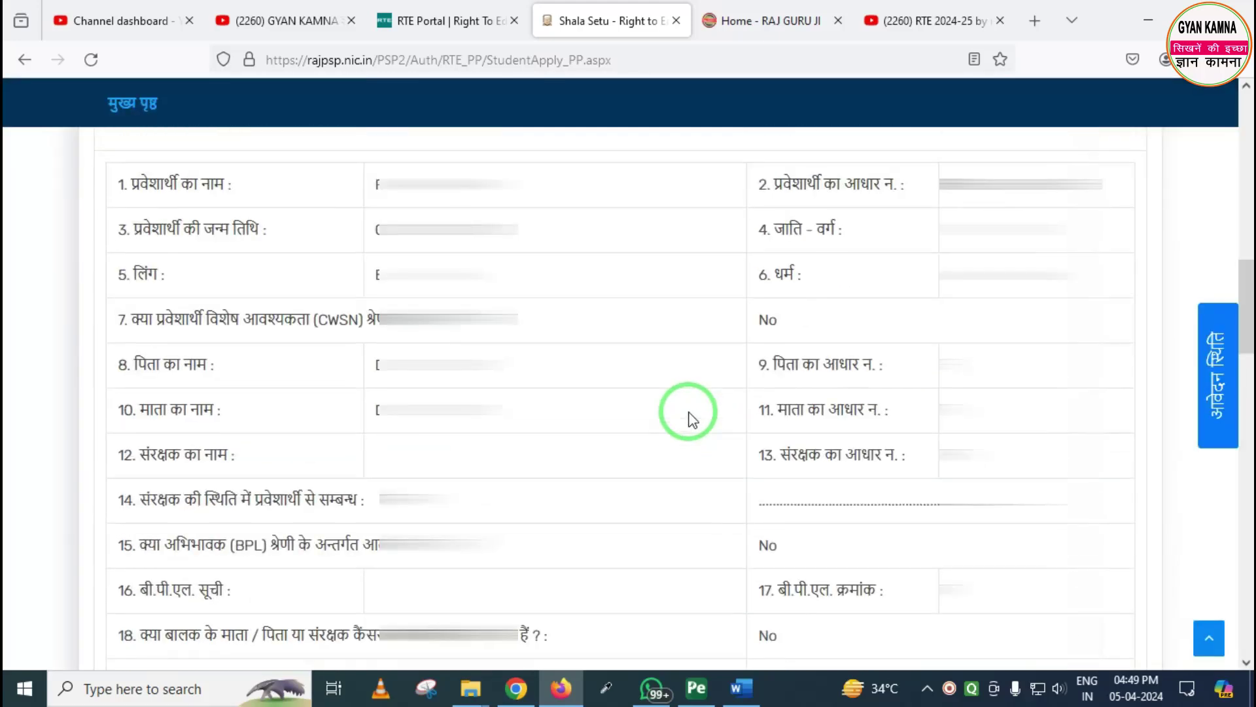
scroll(680, 406, down, 1)
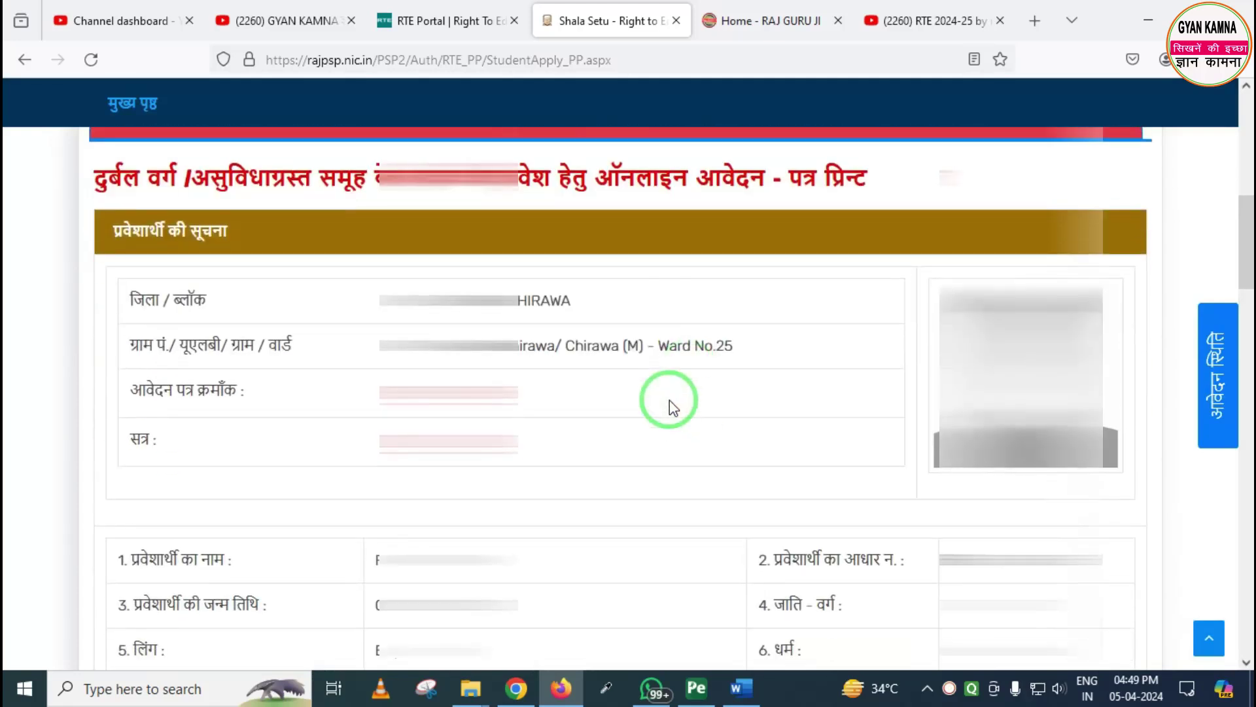
scroll(670, 400, down, 8)
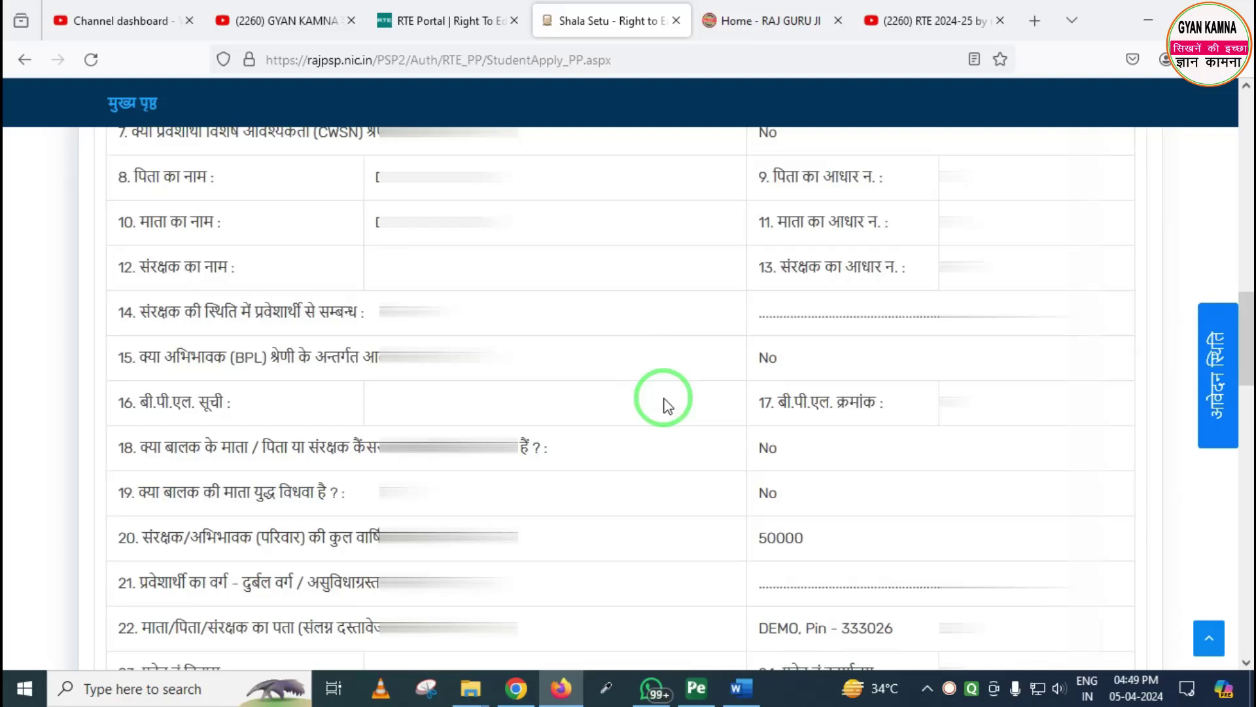
scroll(665, 400, down, 10)
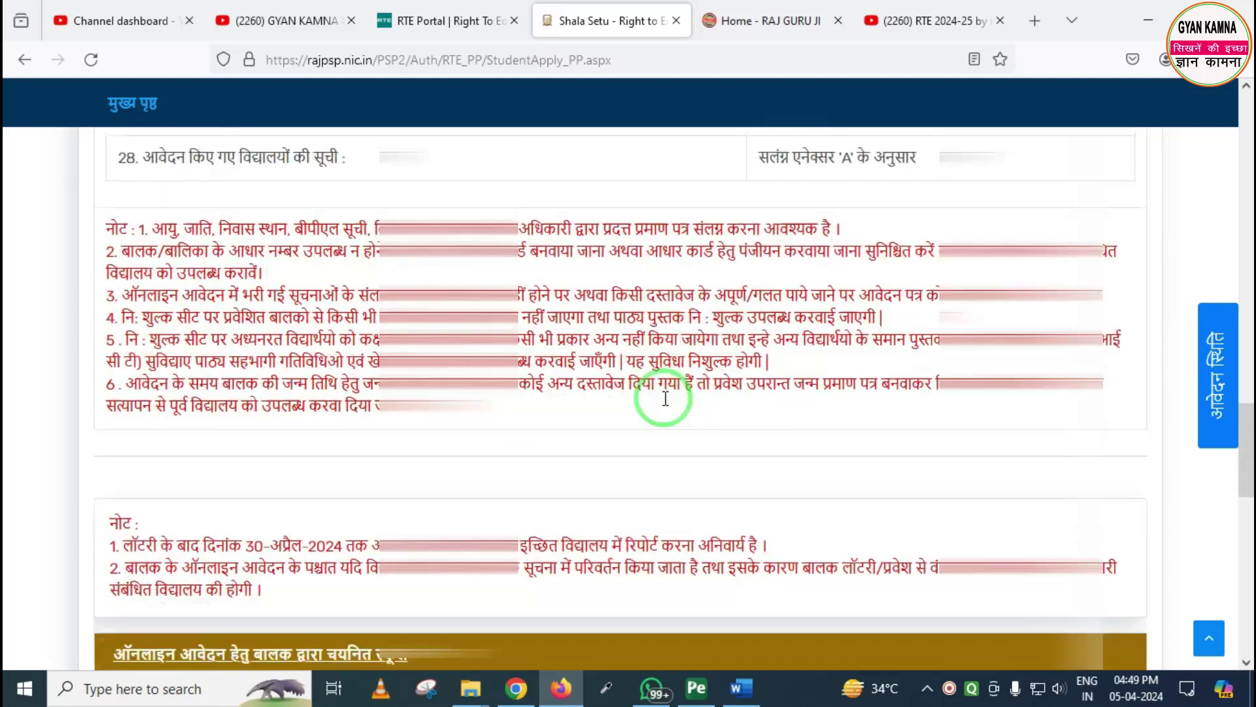
scroll(654, 398, down, 10)
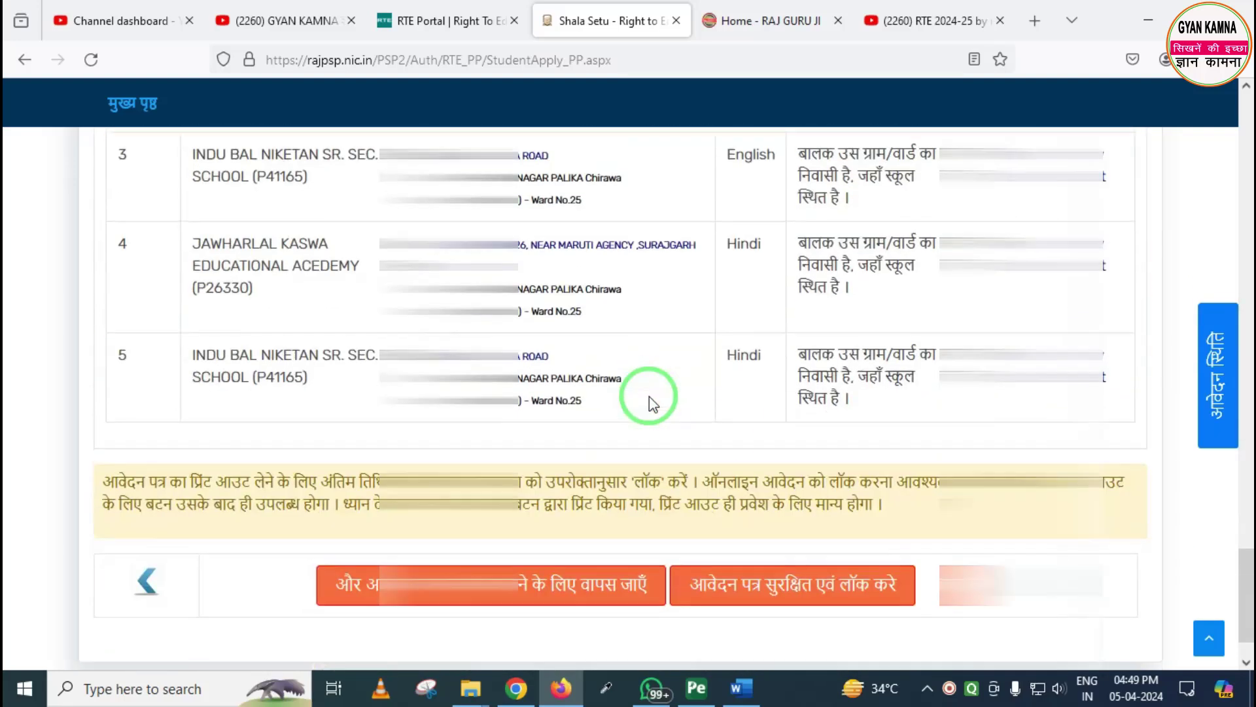
scroll(649, 397, down, 1)
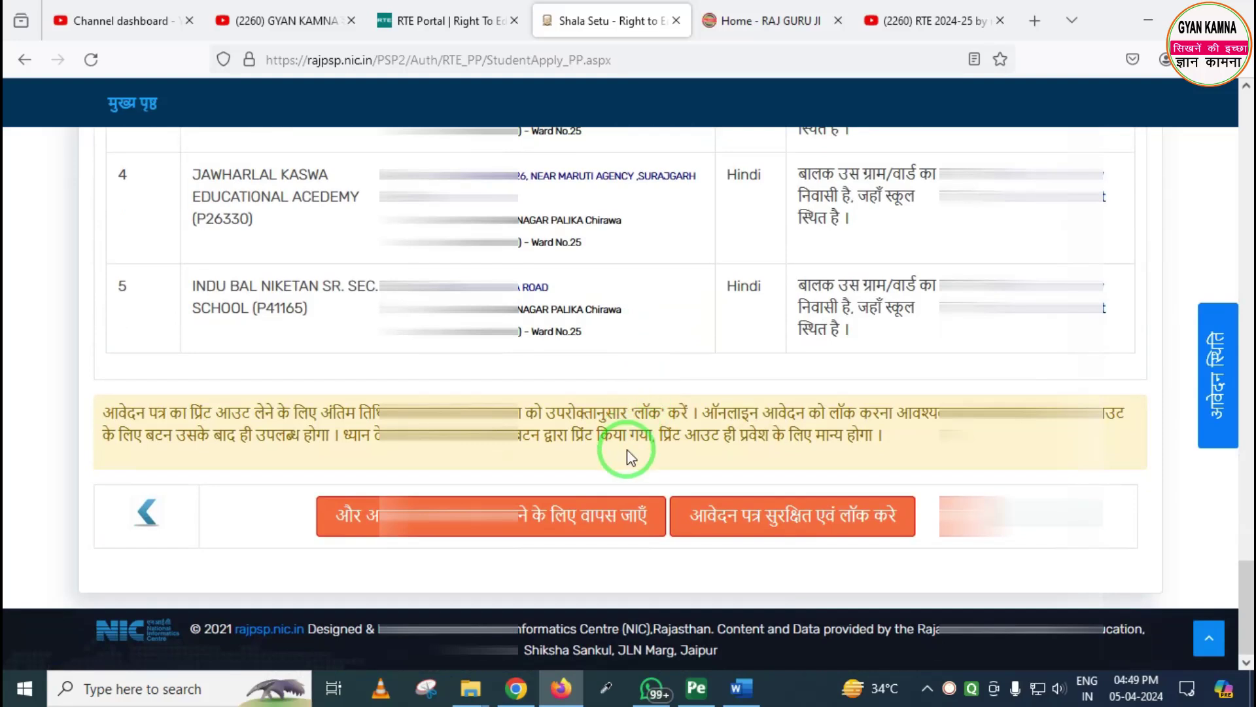
scroll(627, 451, up, 20)
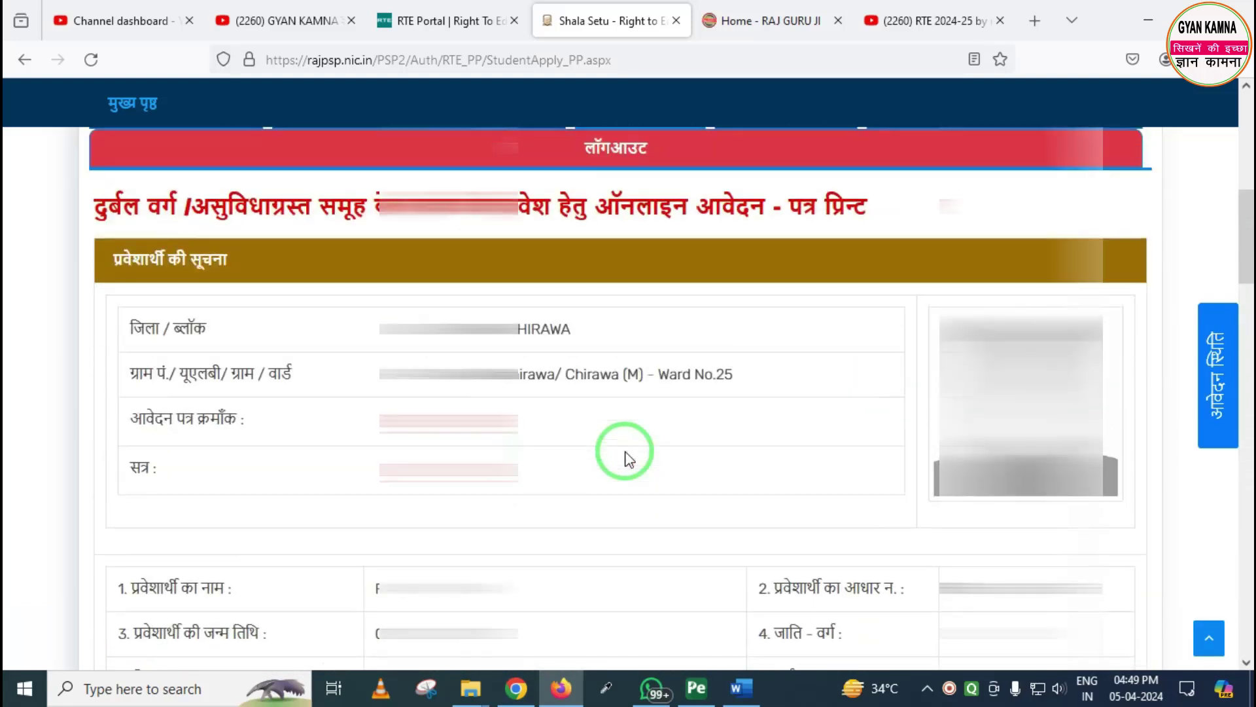
scroll(216, 311, up, 4)
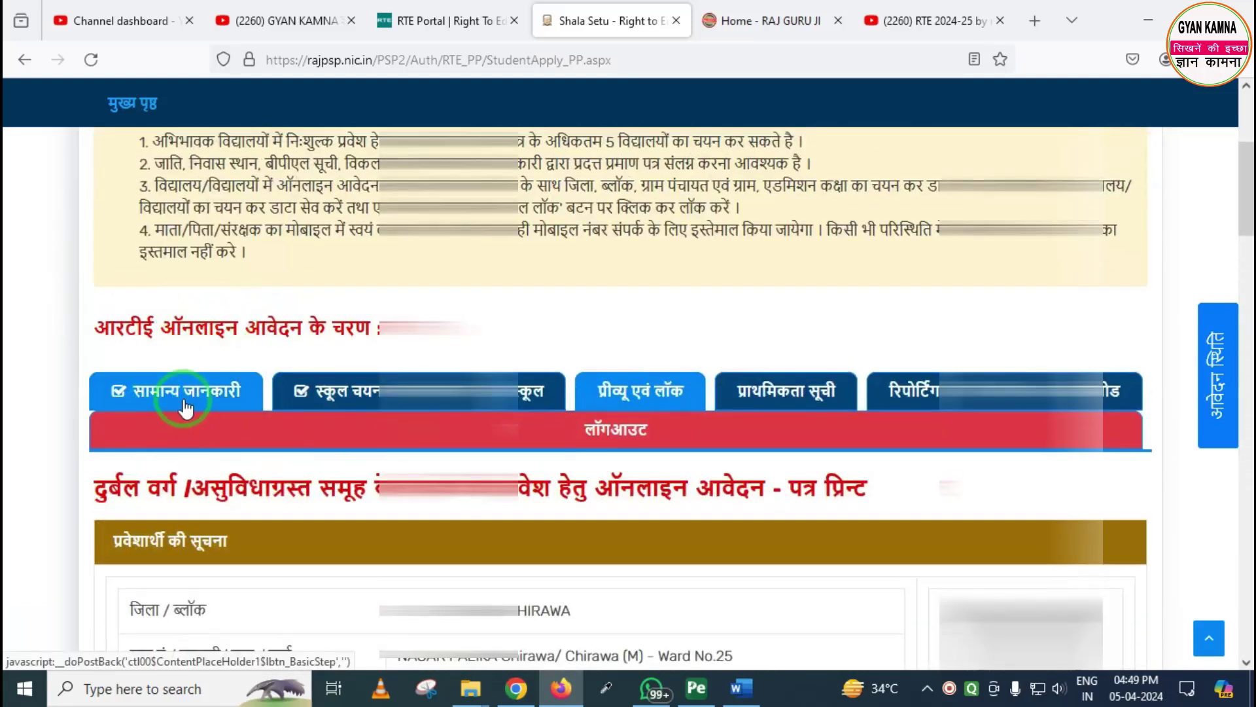
scroll(575, 359, down, 7)
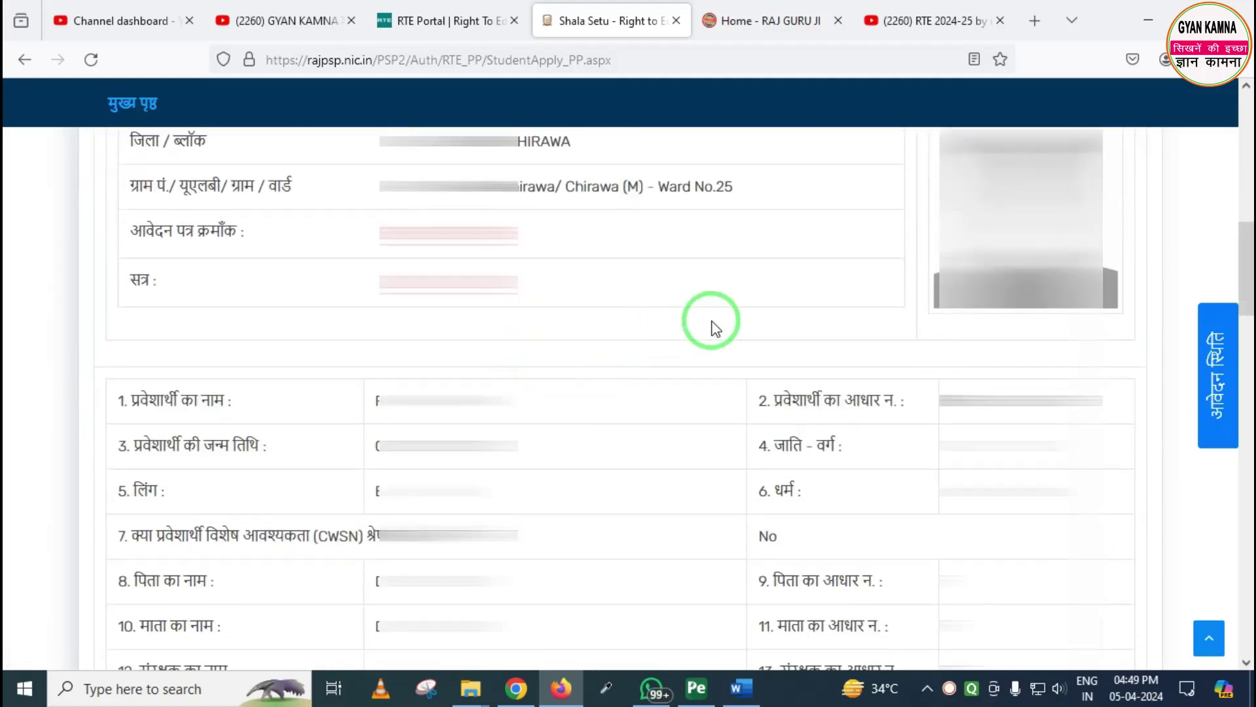
scroll(715, 353, down, 3)
scroll(712, 410, up, 9)
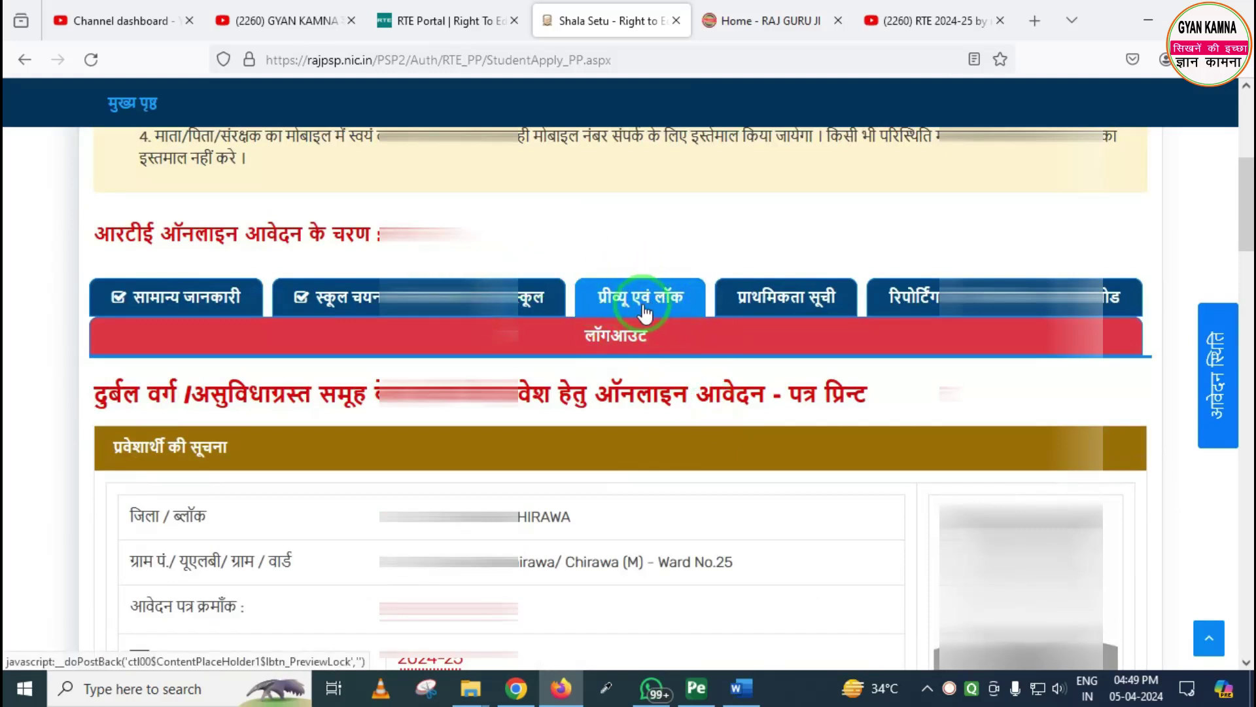
scroll(649, 314, down, 7)
scroll(751, 334, down, 14)
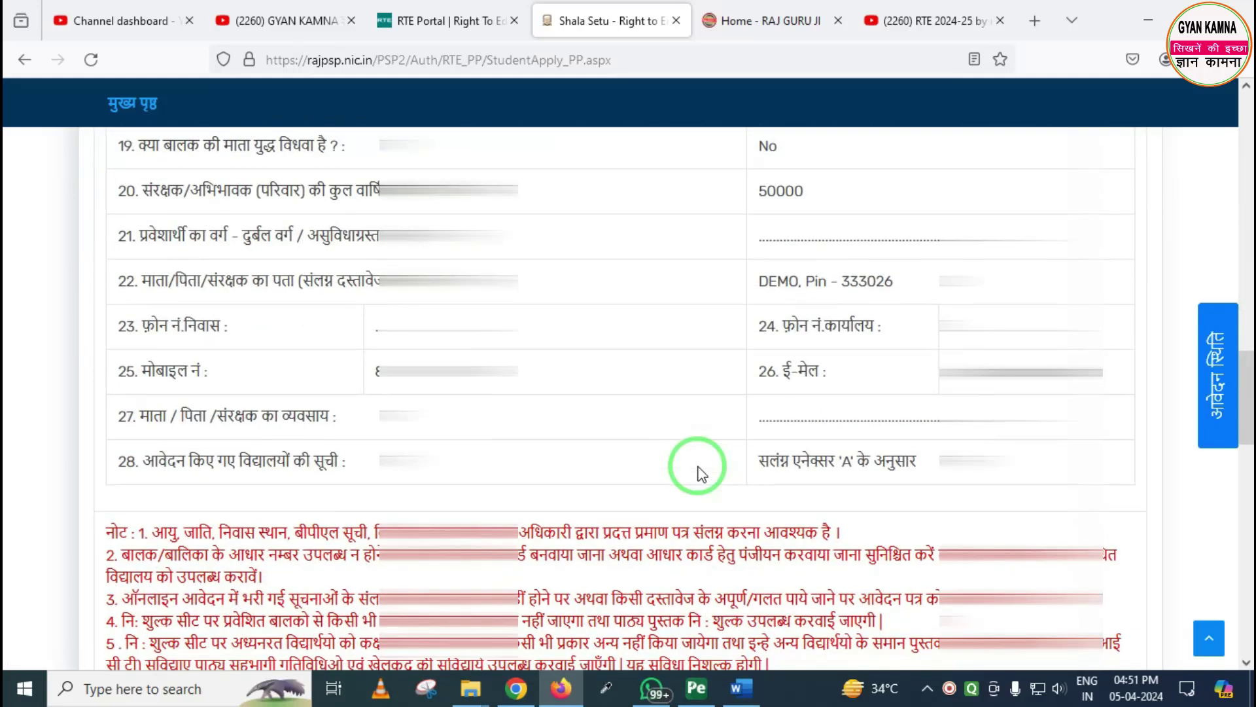
scroll(701, 473, down, 7)
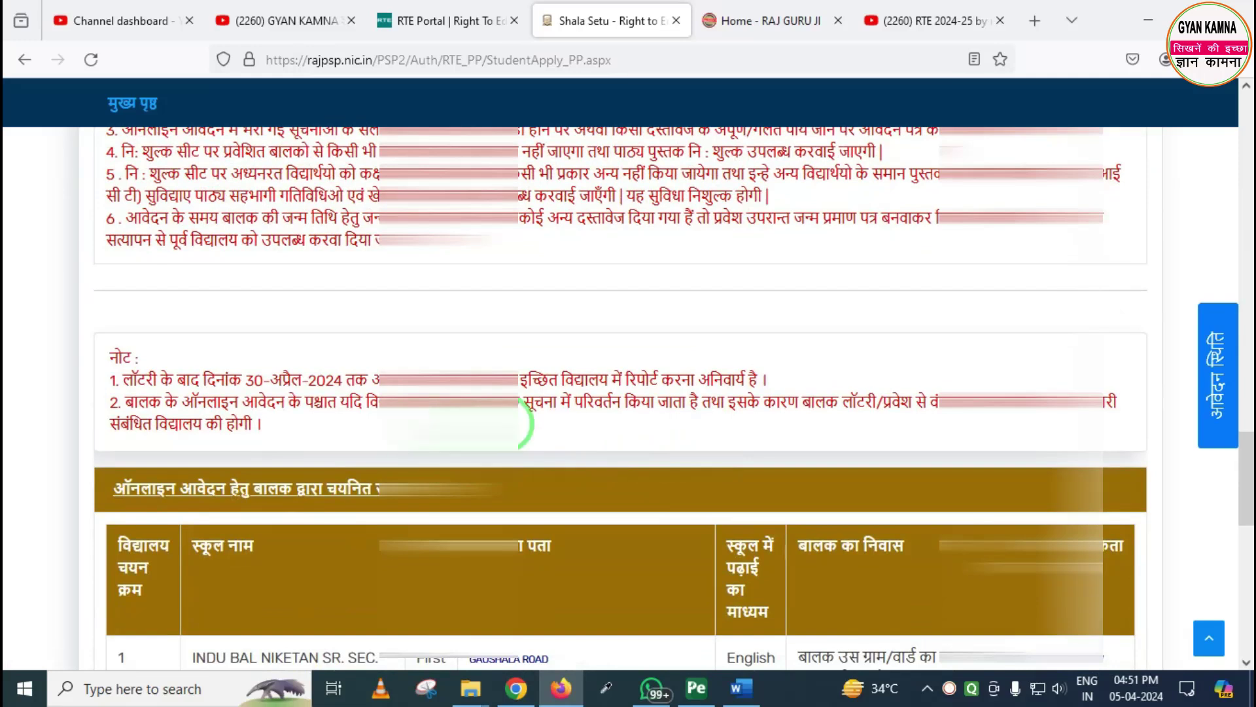
scroll(533, 421, down, 8)
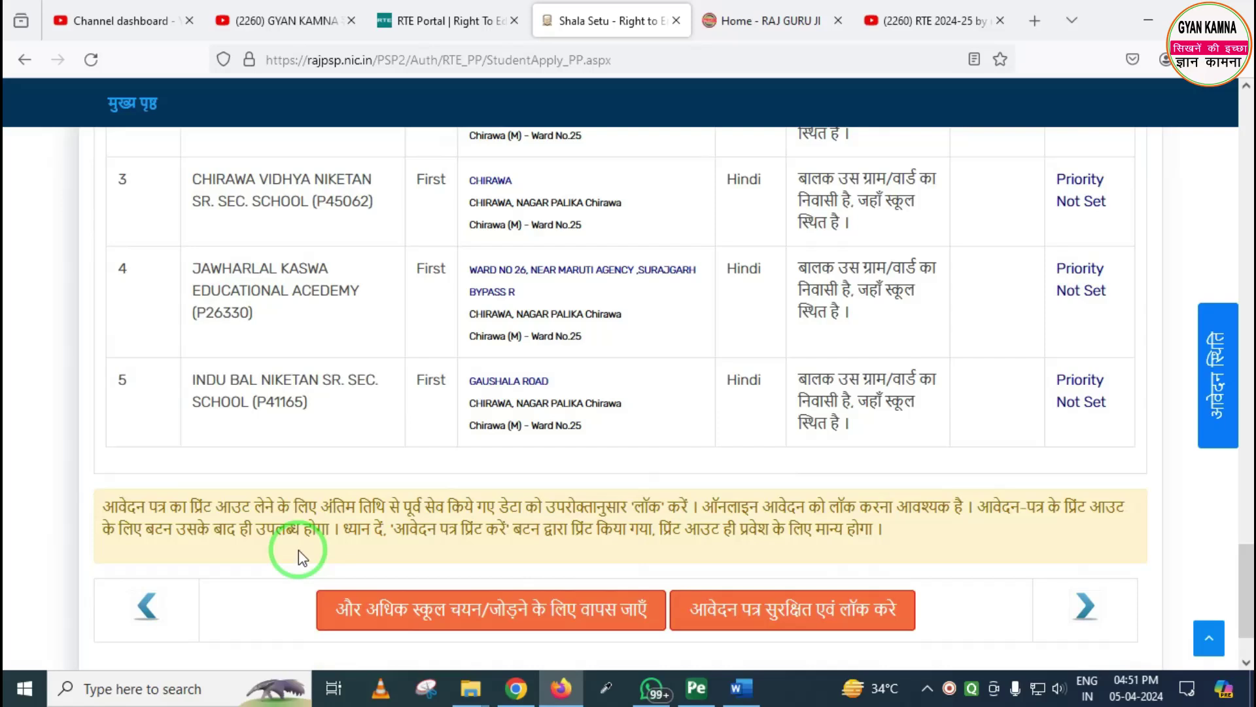
scroll(298, 550, up, 2)
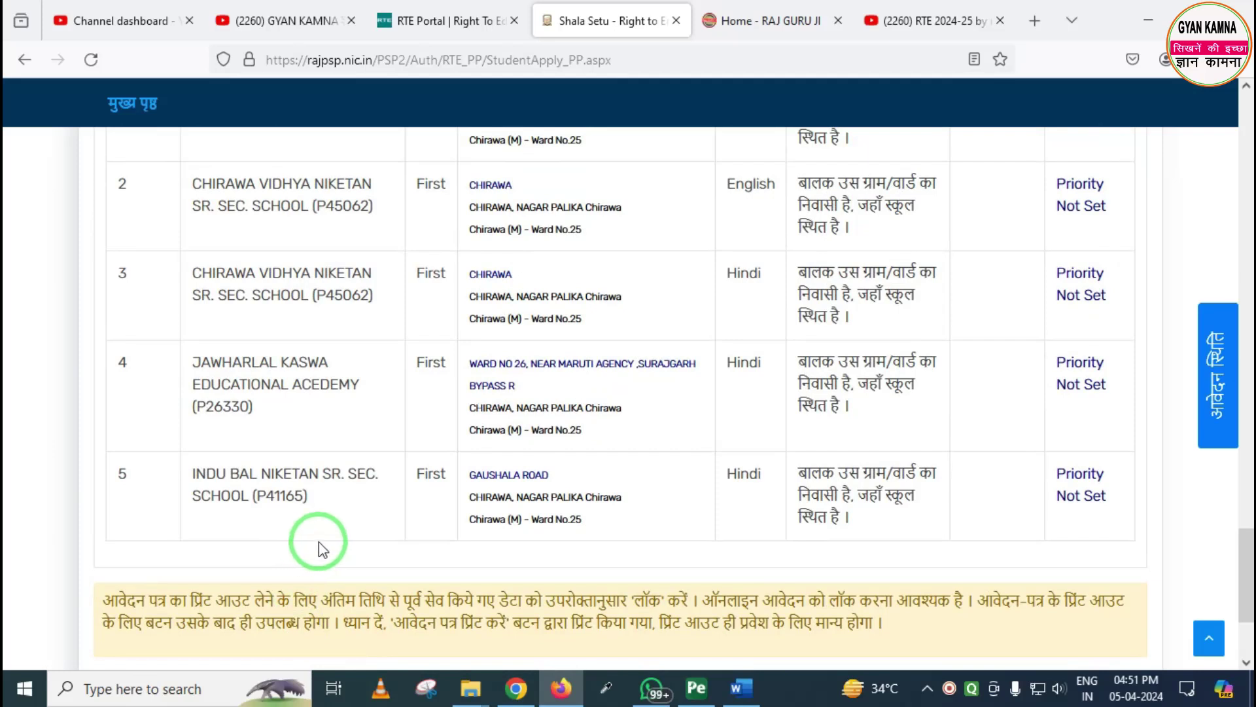
scroll(319, 542, up, 2)
scroll(229, 449, up, 2)
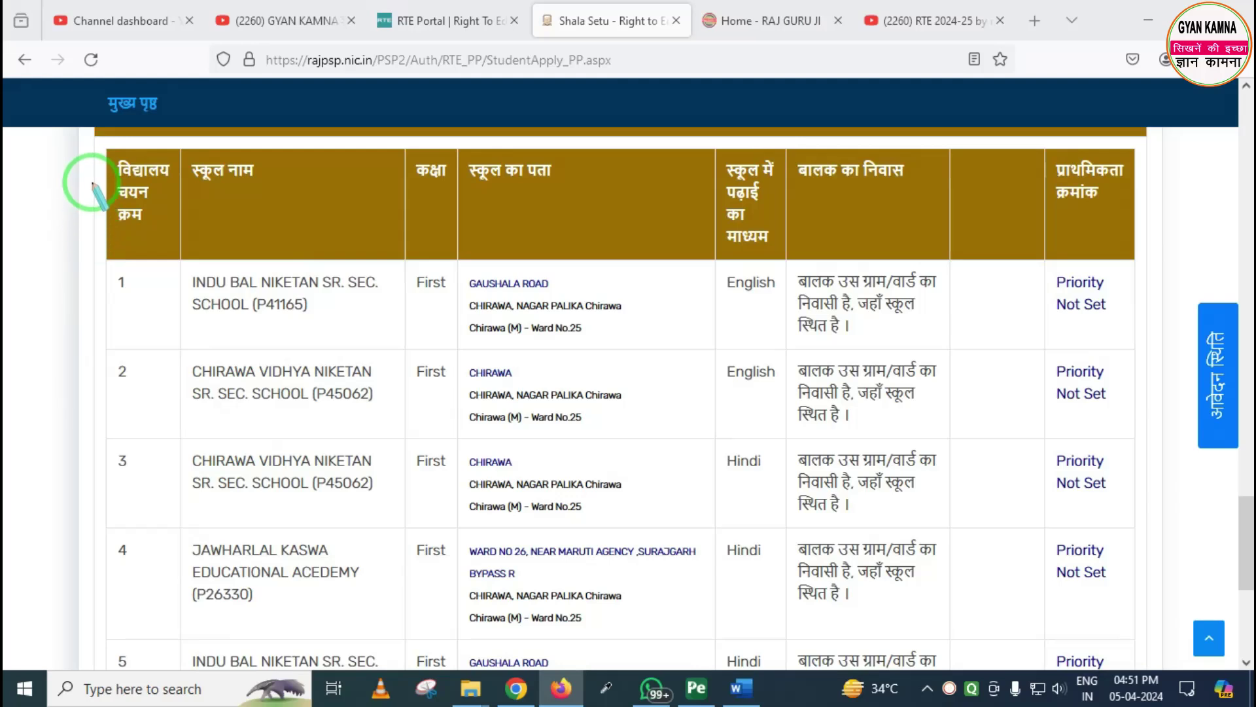
drag(96, 155, 177, 666)
drag(78, 268, 187, 323)
mouse_move(63, 357)
mouse_down()
mouse_move(103, 424)
mouse_move(288, 438)
mouse_up()
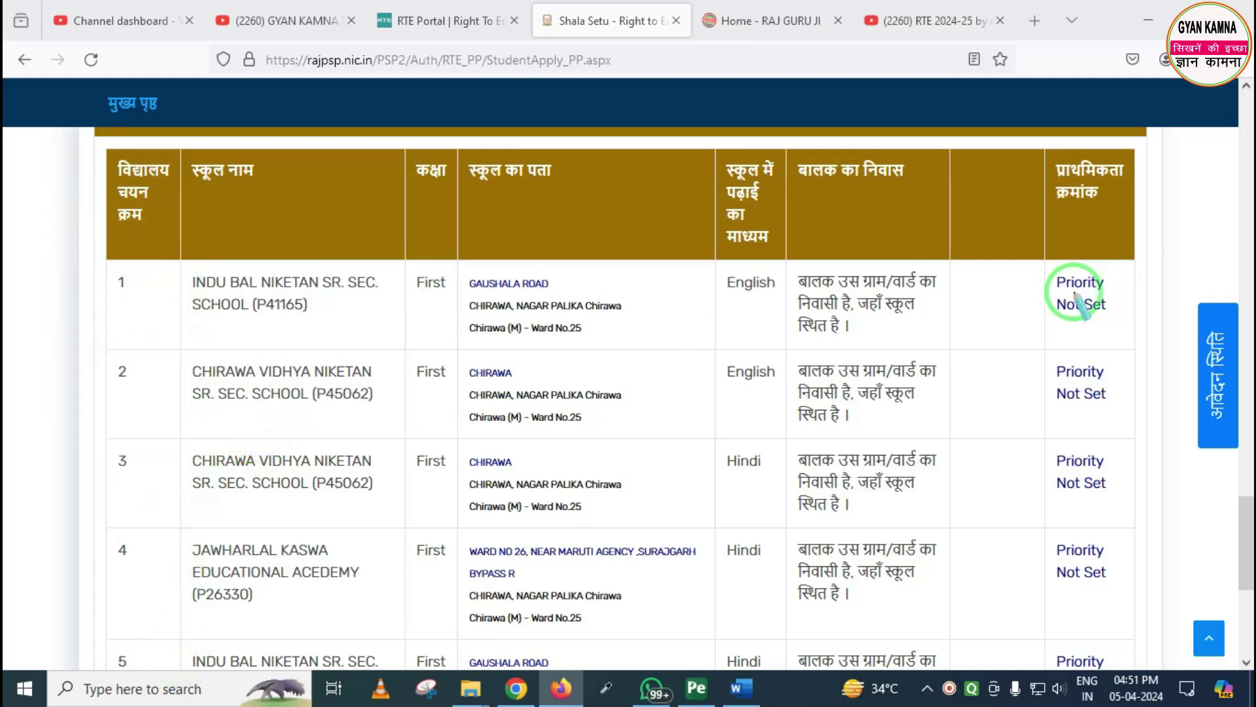
drag(1046, 149, 1101, 219)
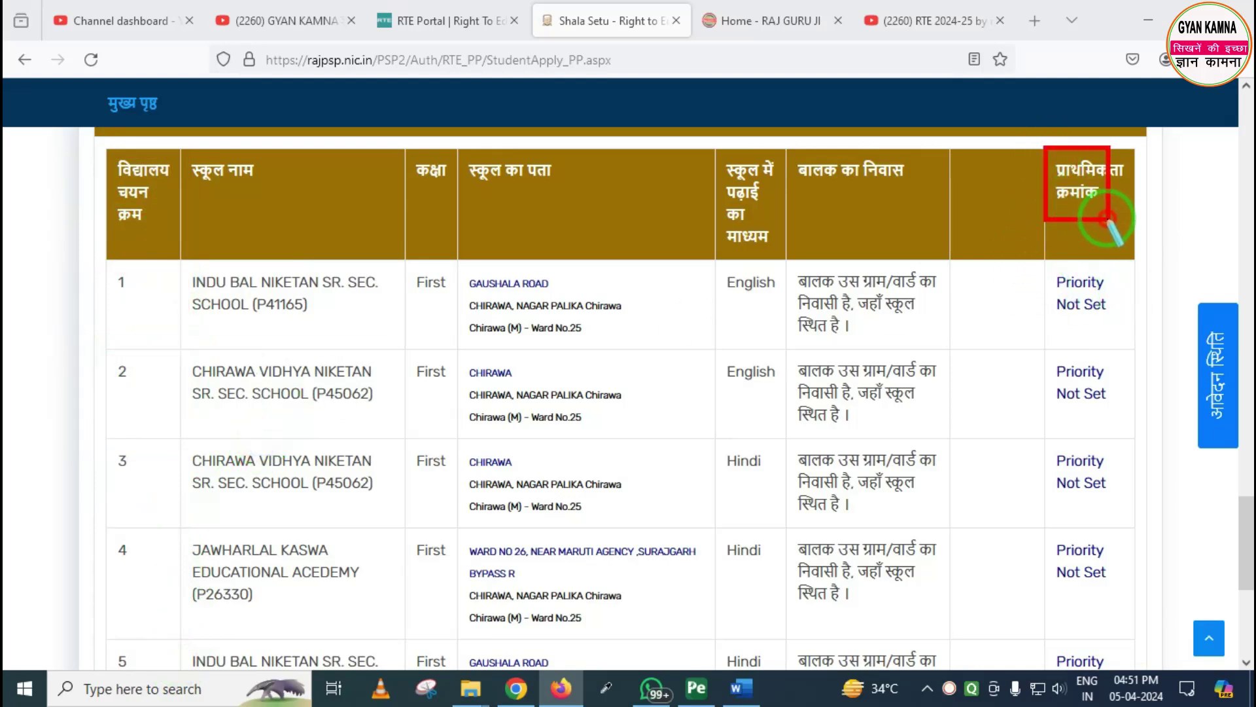
drag(1039, 263, 1120, 326)
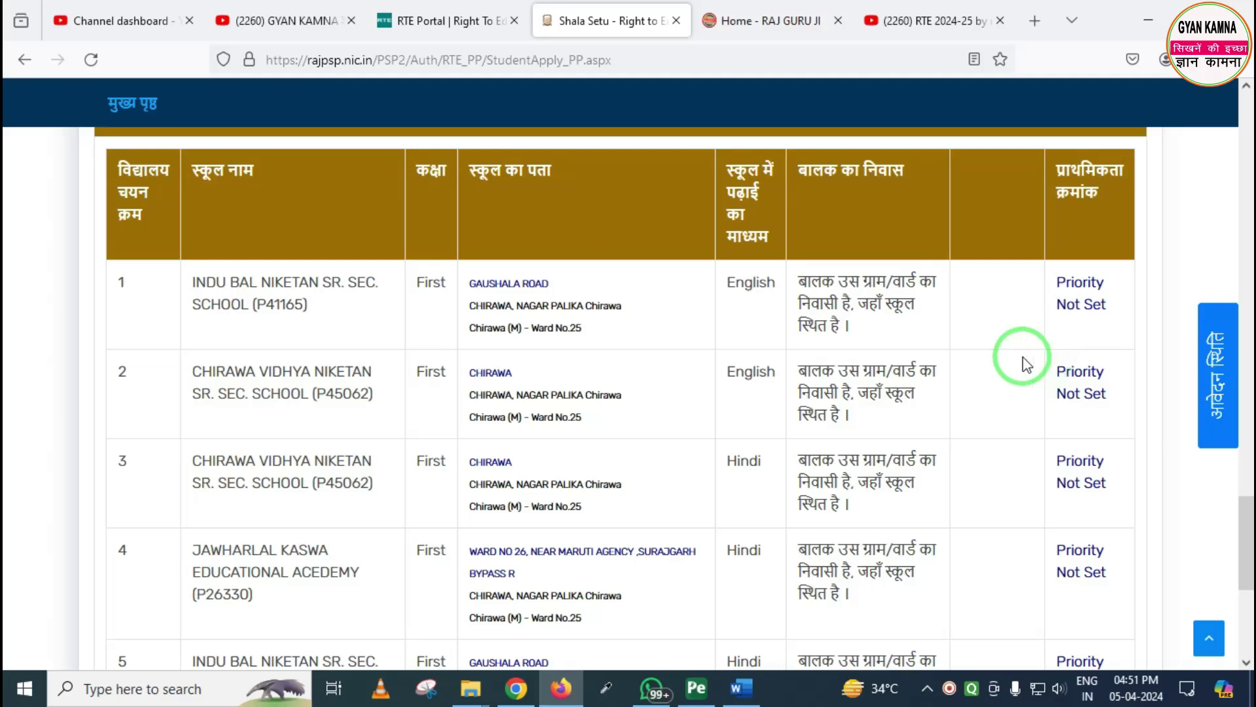
scroll(1037, 364, down, 5)
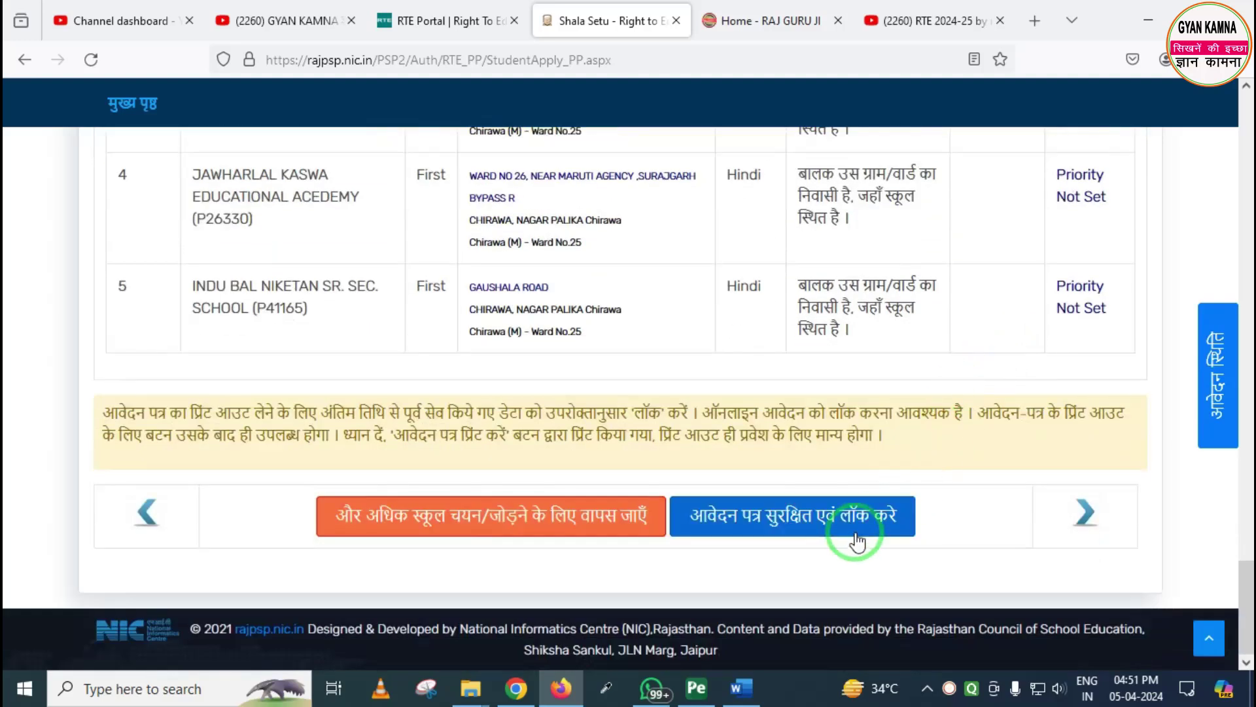
mouse_move(661, 481)
mouse_down()
mouse_move(701, 519)
mouse_move(799, 555)
mouse_move(914, 556)
mouse_up()
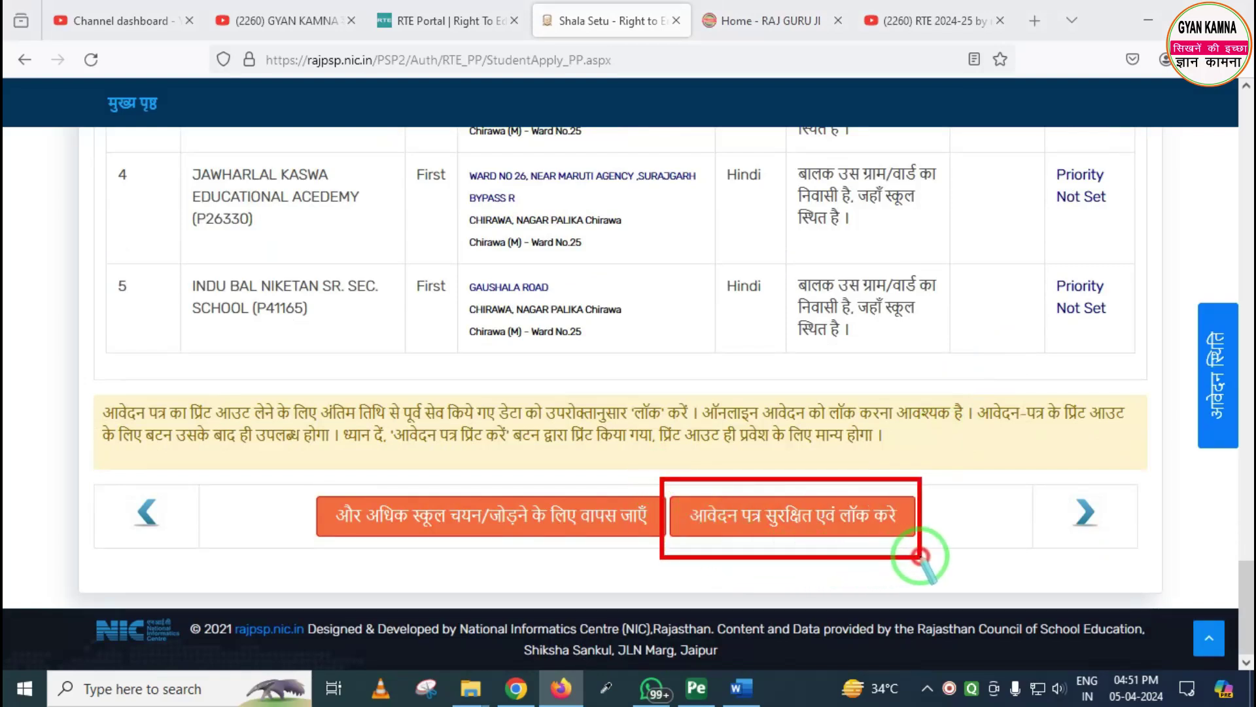
key(Escape)
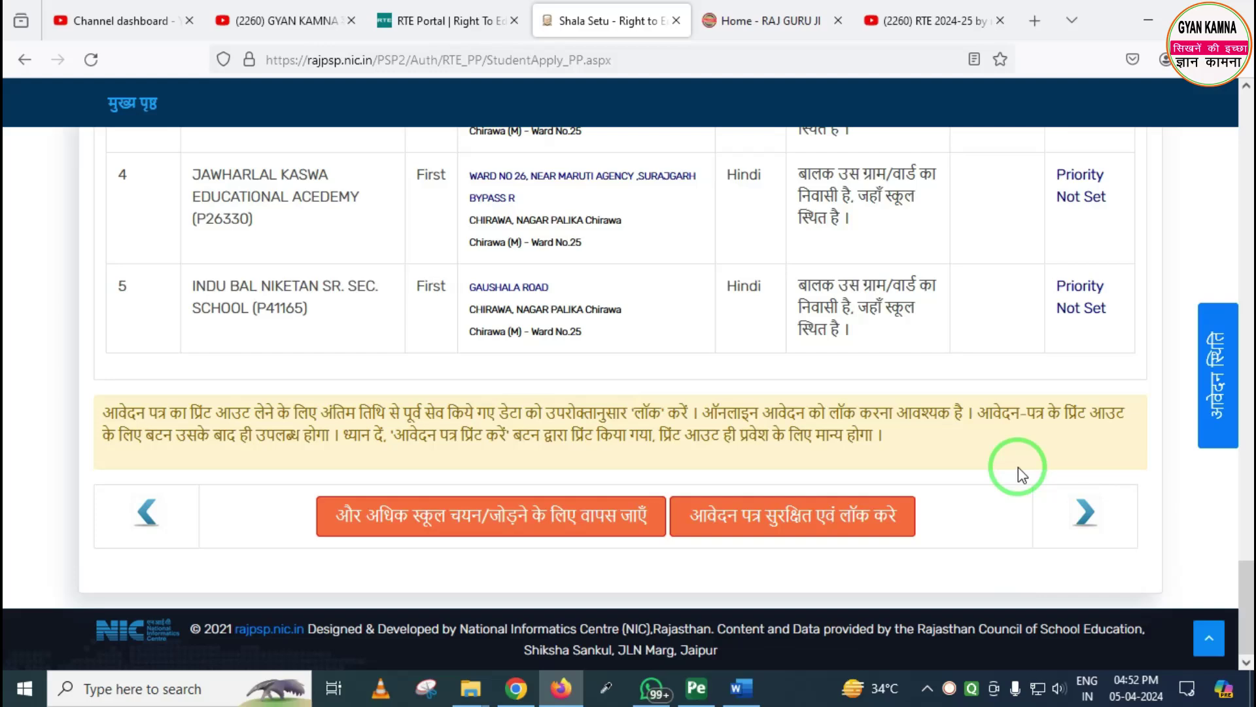
Return to the top and highlight the step tabs from General Info through Preview & Lock
scroll(1017, 468, up, 15)
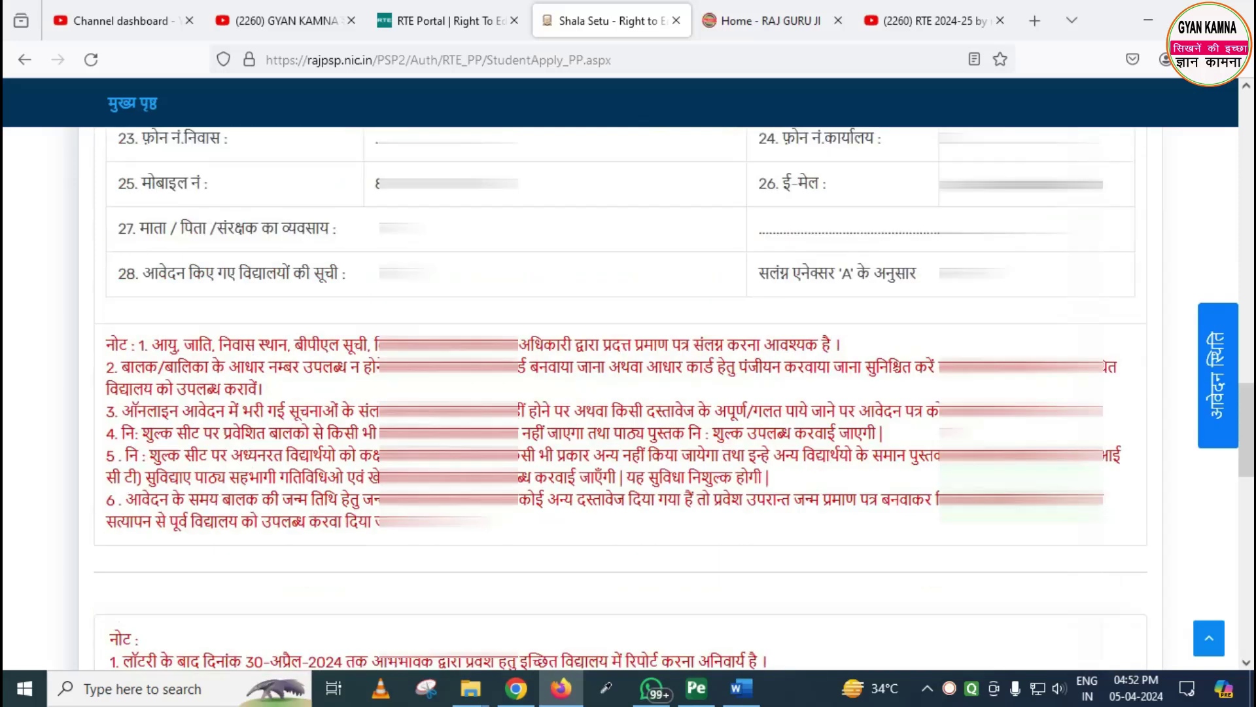
scroll(868, 433, up, 12)
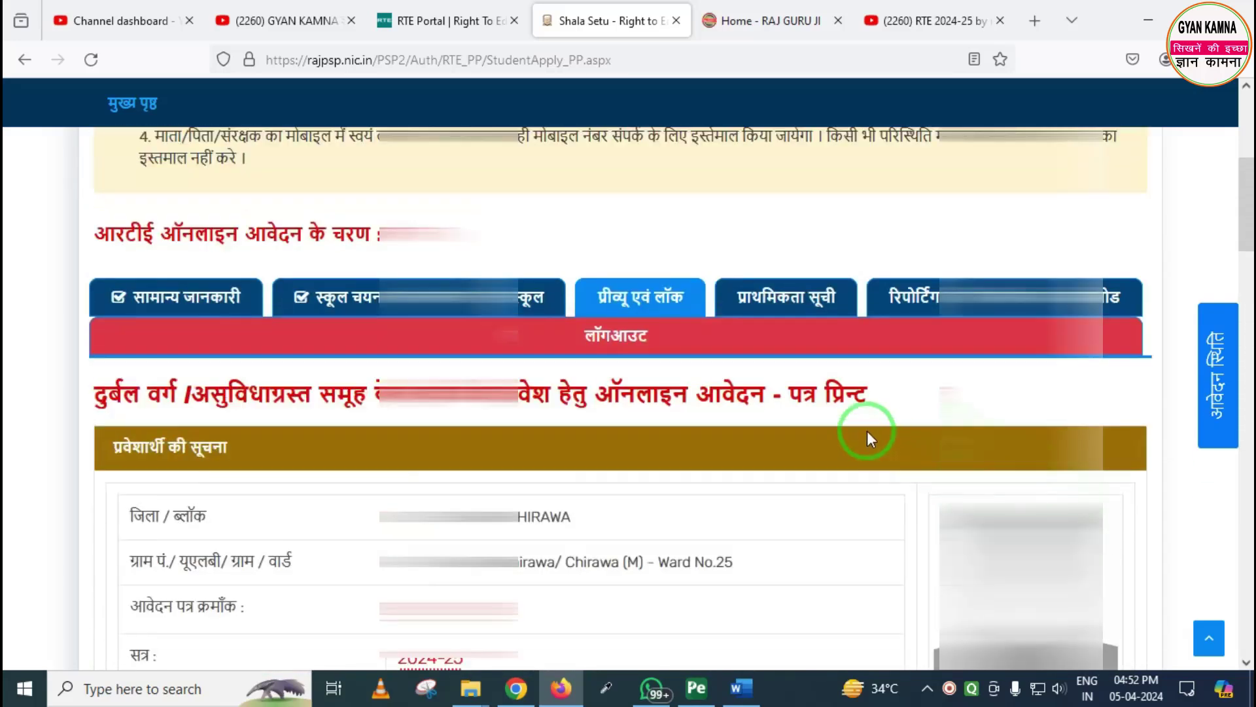
mouse_move(65, 247)
mouse_down()
mouse_move(312, 317)
mouse_move(690, 332)
mouse_up()
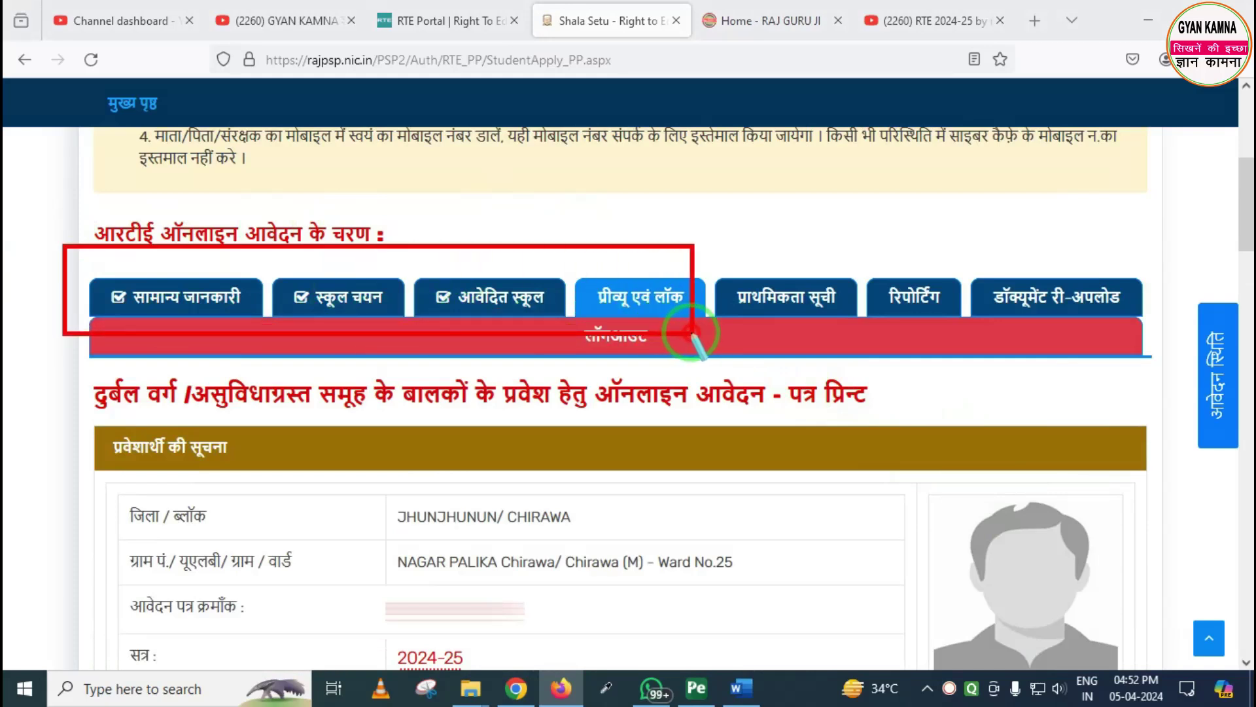
mouse_move(710, 235)
mouse_down()
mouse_move(844, 335)
mouse_move(1138, 324)
mouse_up()
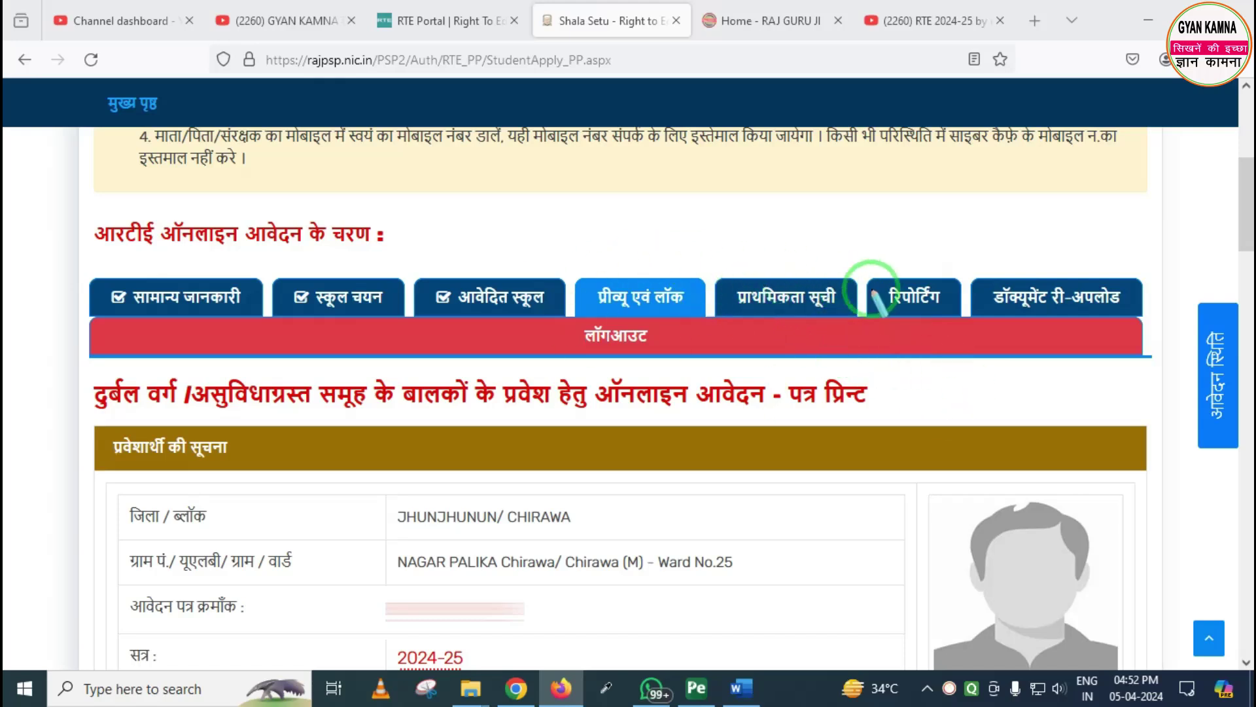
Highlight the Priority List, Reporting and Document Re-upload steps one by one
mouse_move(702, 247)
mouse_down()
mouse_move(975, 320)
mouse_move(1167, 329)
mouse_up()
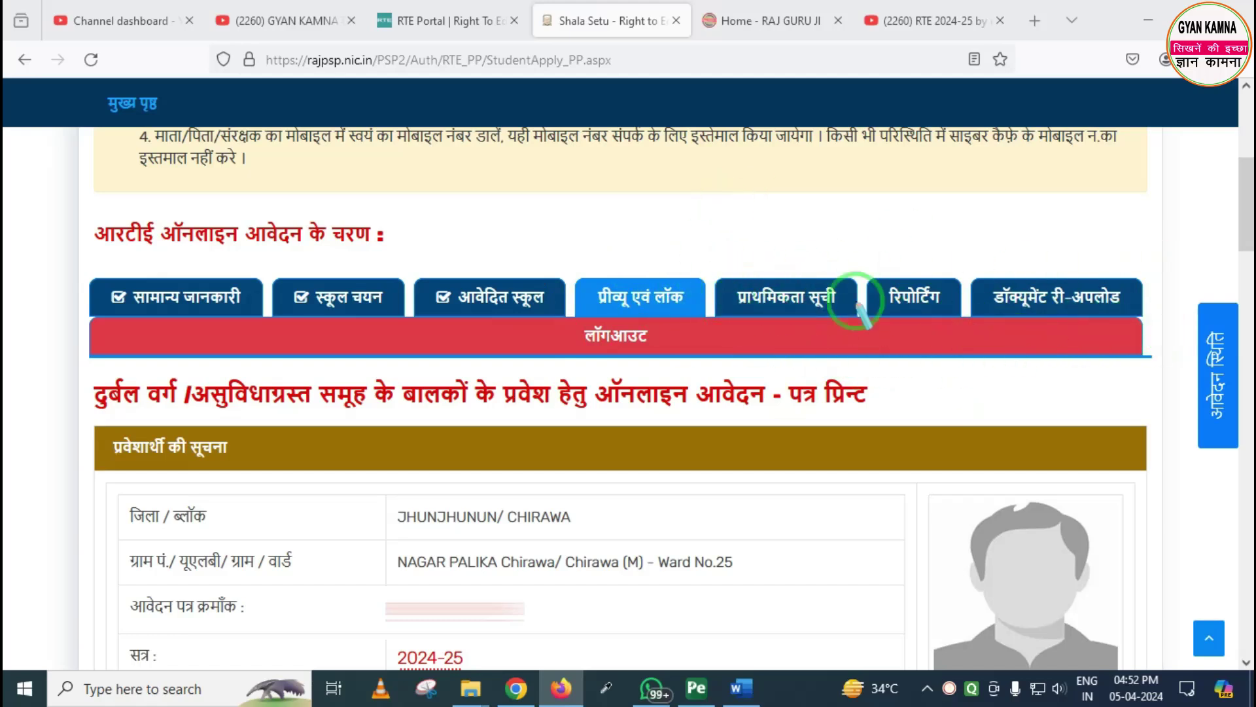
drag(710, 252, 852, 322)
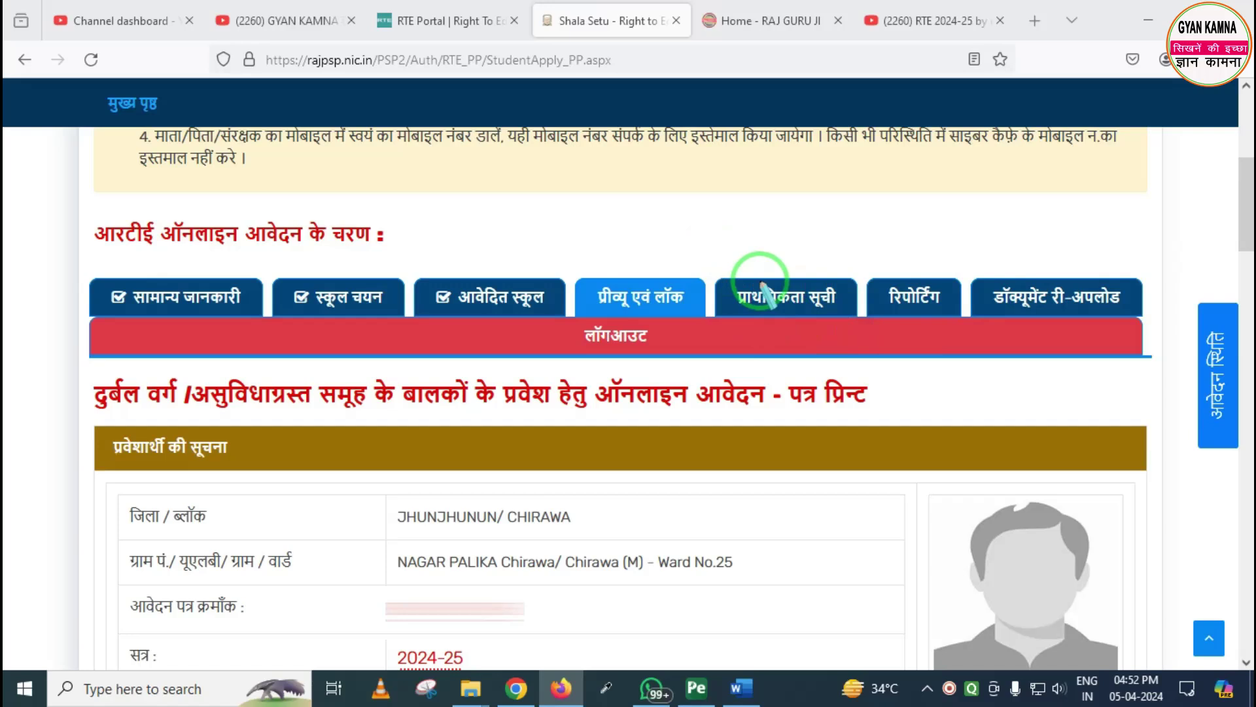
drag(735, 249, 818, 315)
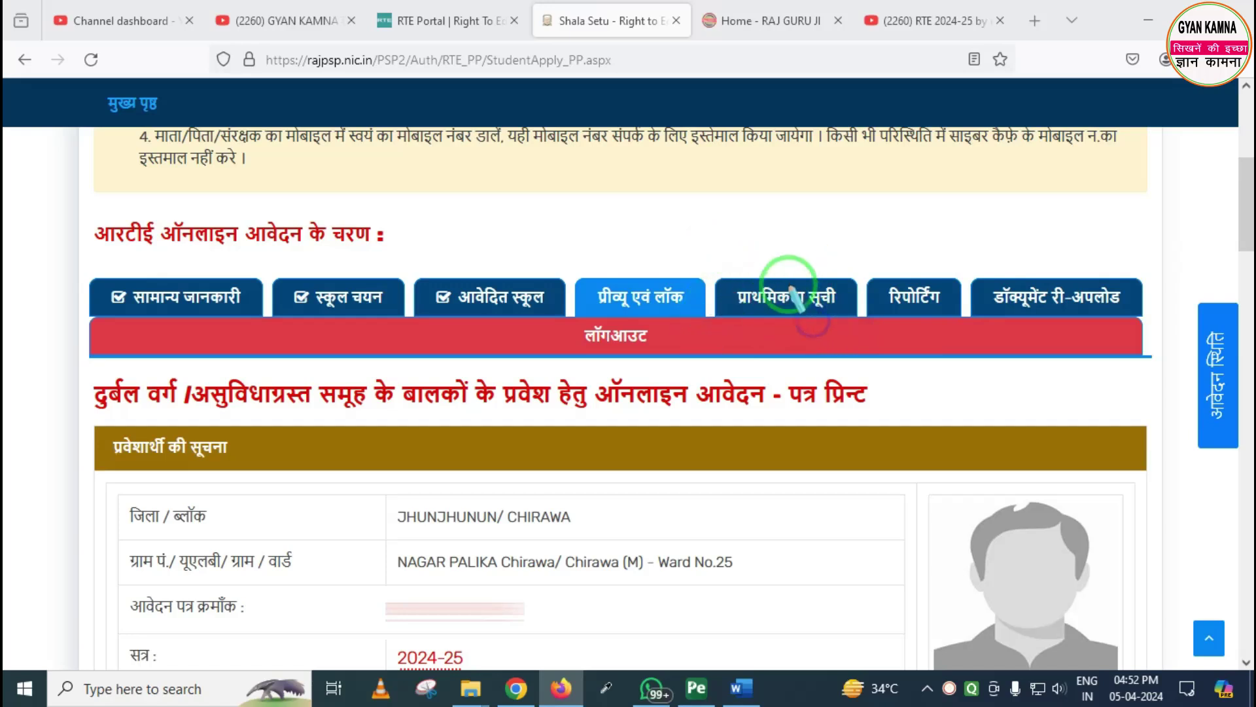
drag(868, 254, 946, 327)
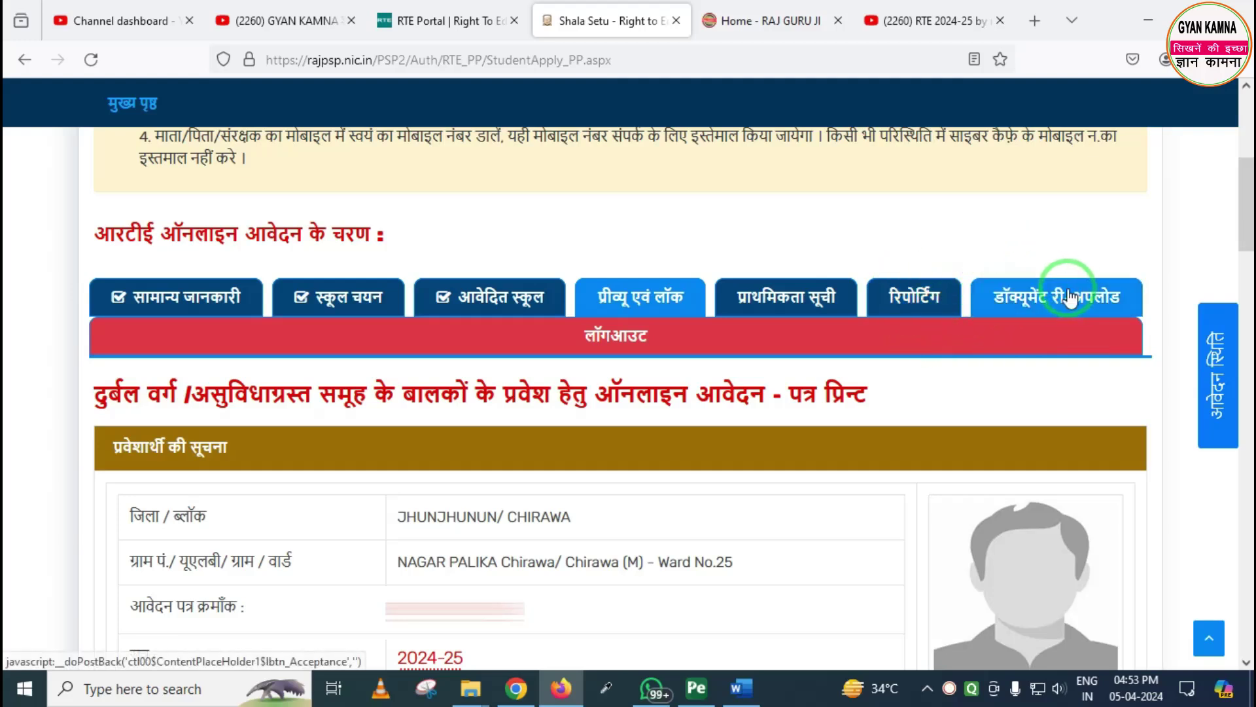
drag(967, 265, 1146, 329)
key(Escape)
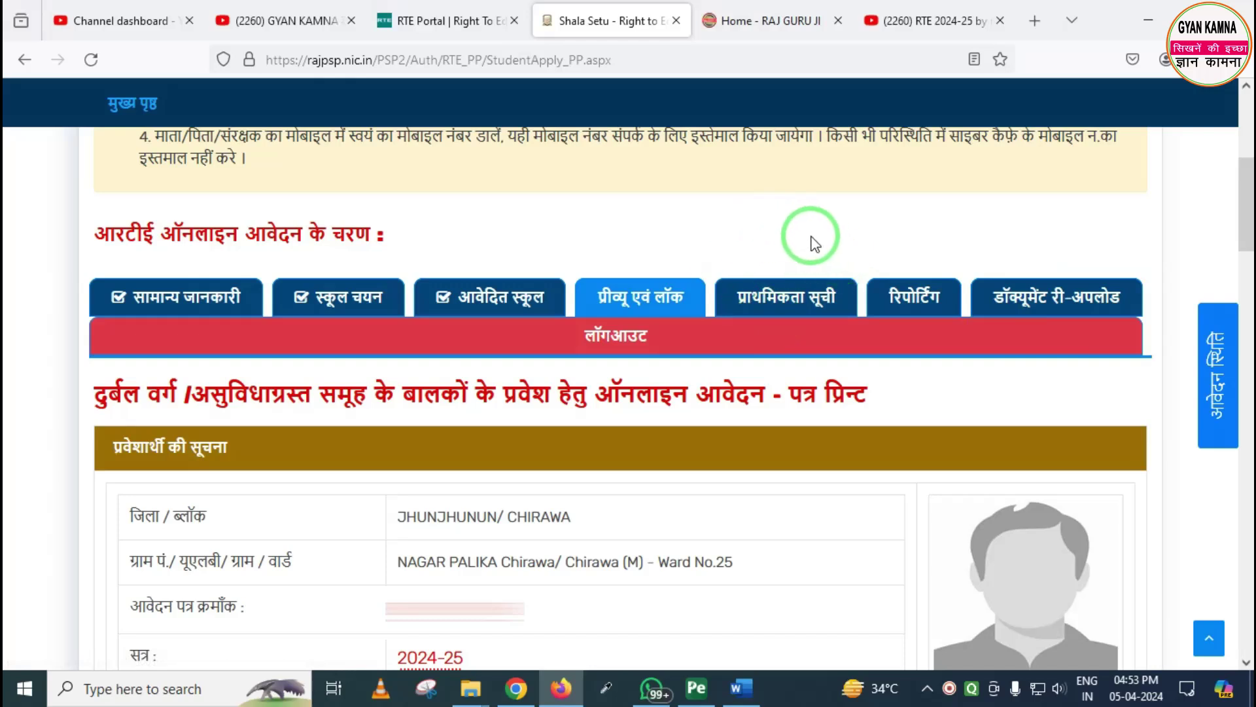
Switch from the RTE Portal home tab to the GYAN KAMNA YouTube channel tab
scroll(653, 261, up, 3)
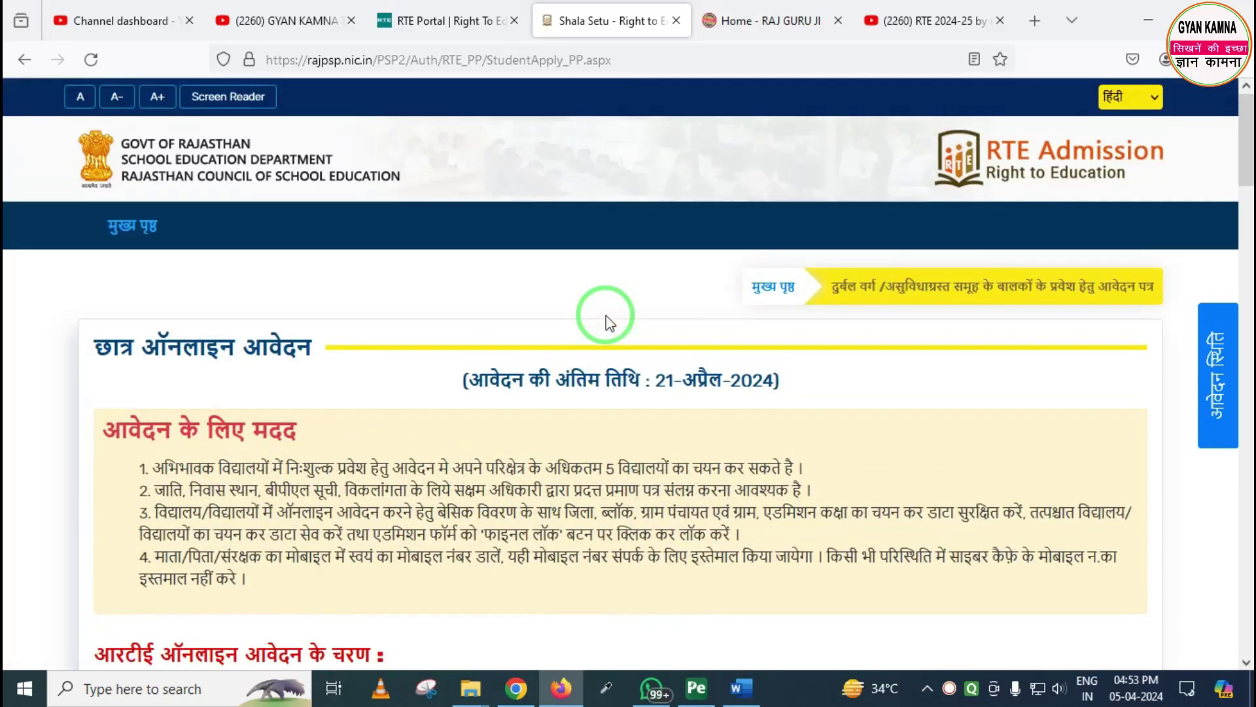
click(437, 21)
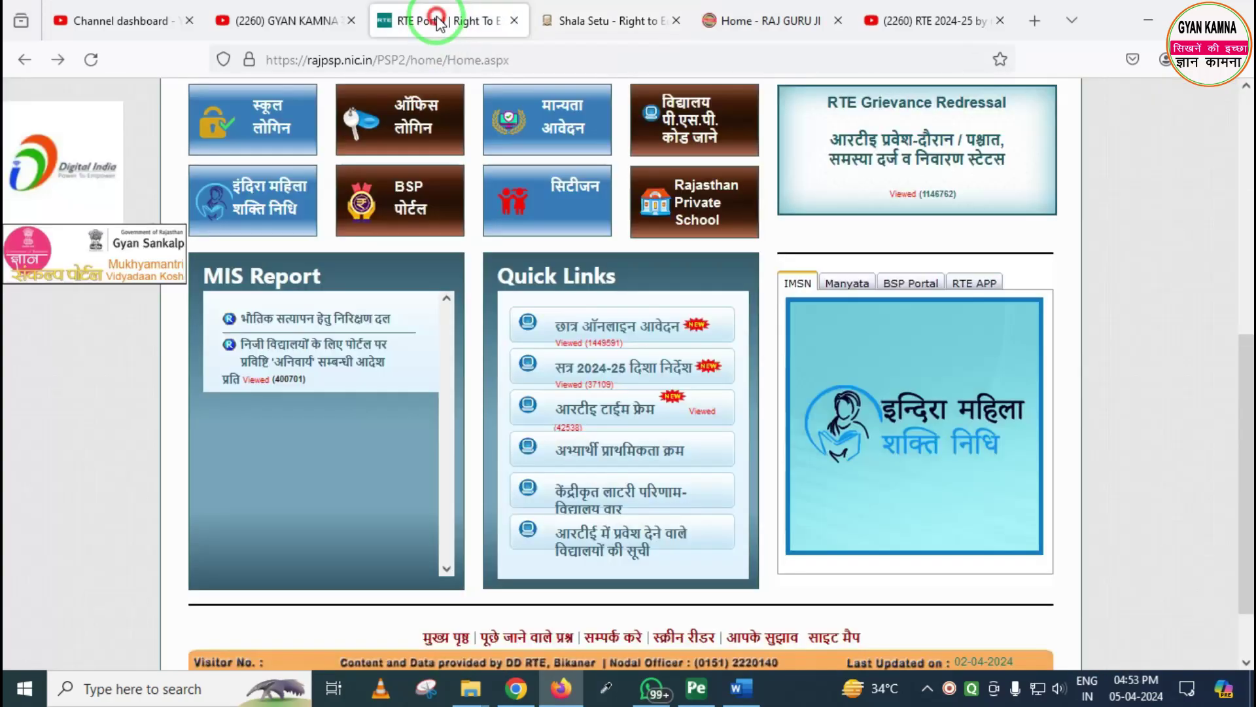
scroll(621, 172, up, 7)
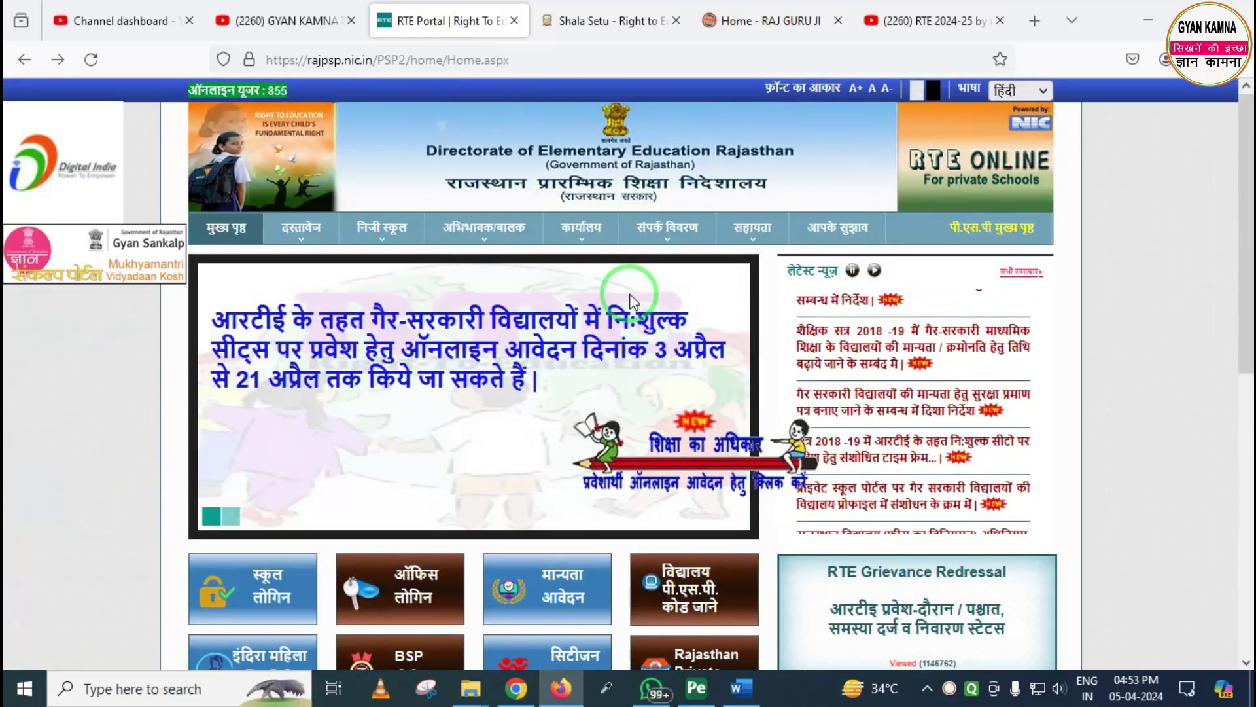
click(296, 21)
scroll(655, 353, down, 5)
scroll(687, 393, up, 3)
scroll(719, 419, down, 1)
scroll(766, 438, down, 2)
scroll(752, 432, up, 6)
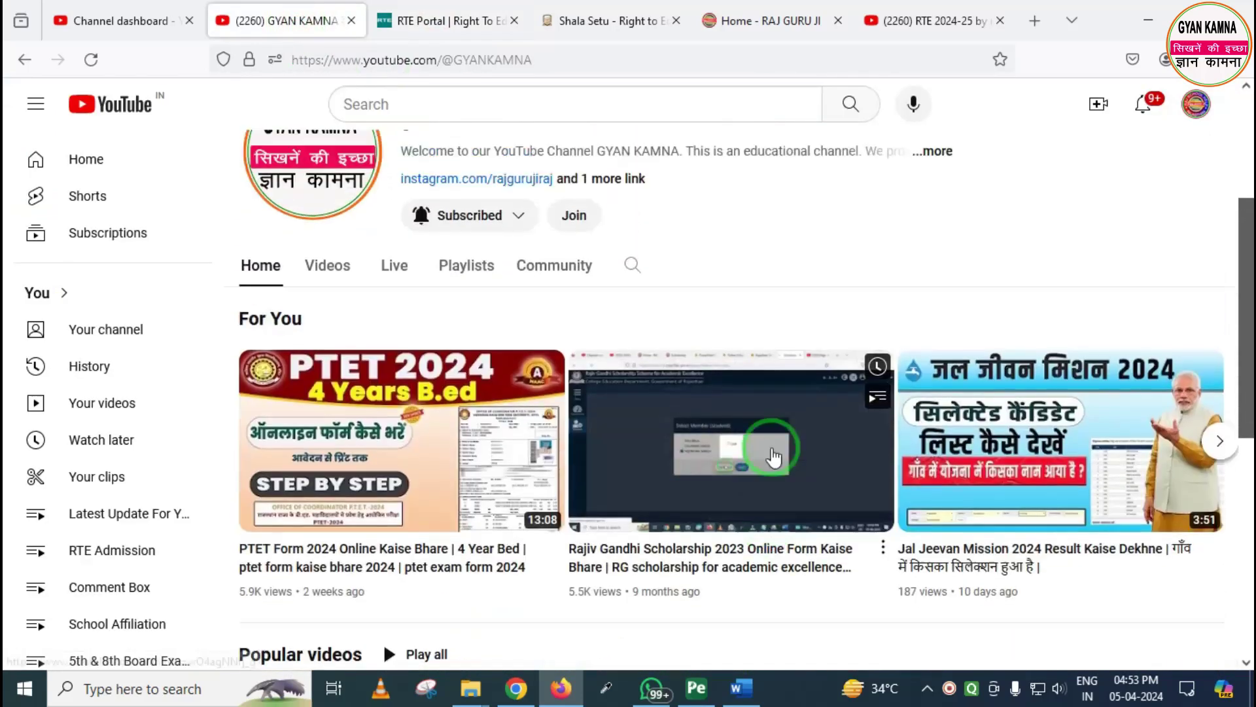